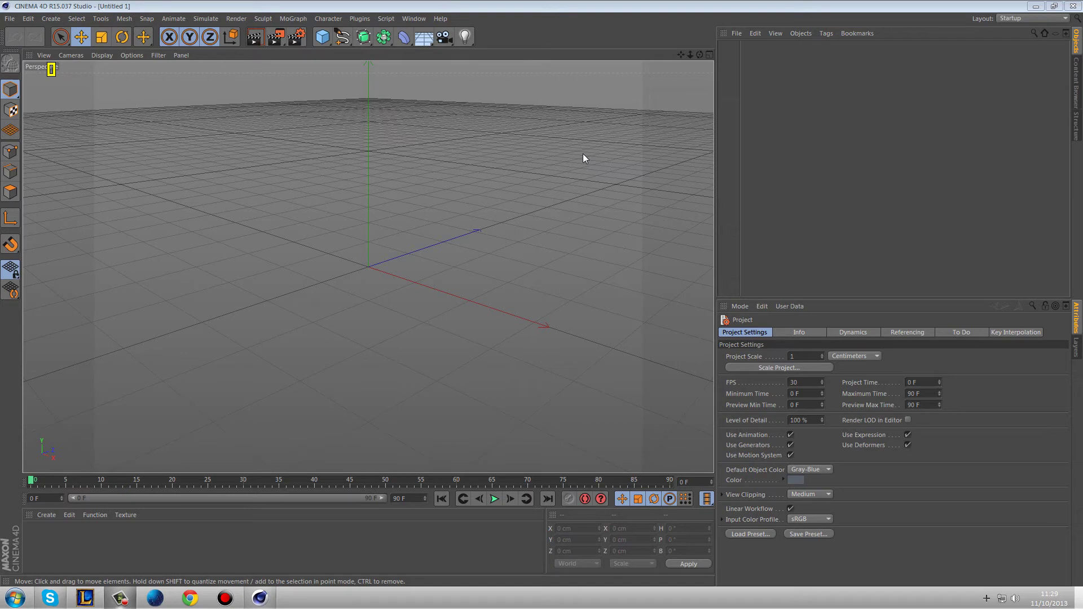
Step: Add a Rectangle spline, a Circle spline and a Sweep generator
{"action": "left_click_drag", "start_coordinate": [342, 37], "coordinate": [453, 112]}
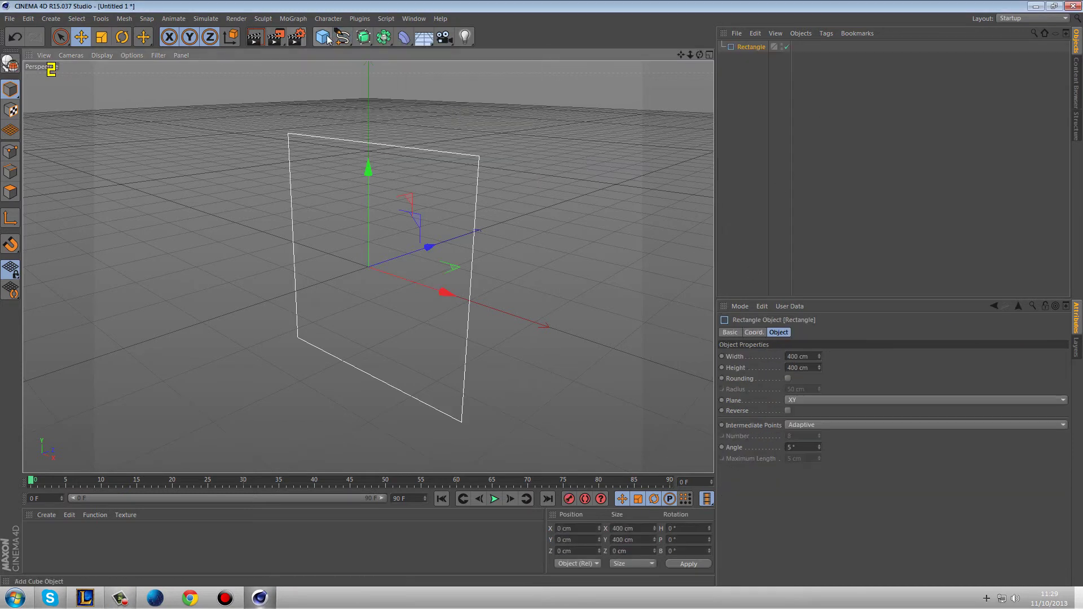
{"action": "mouse_move", "coordinate": [342, 36]}
{"action": "left_mouse_down"}
{"action": "mouse_move", "coordinate": [387, 83]}
{"action": "mouse_move", "coordinate": [425, 93]}
{"action": "left_mouse_up"}
{"action": "left_click_drag", "start_coordinate": [364, 37], "coordinate": [434, 90]}
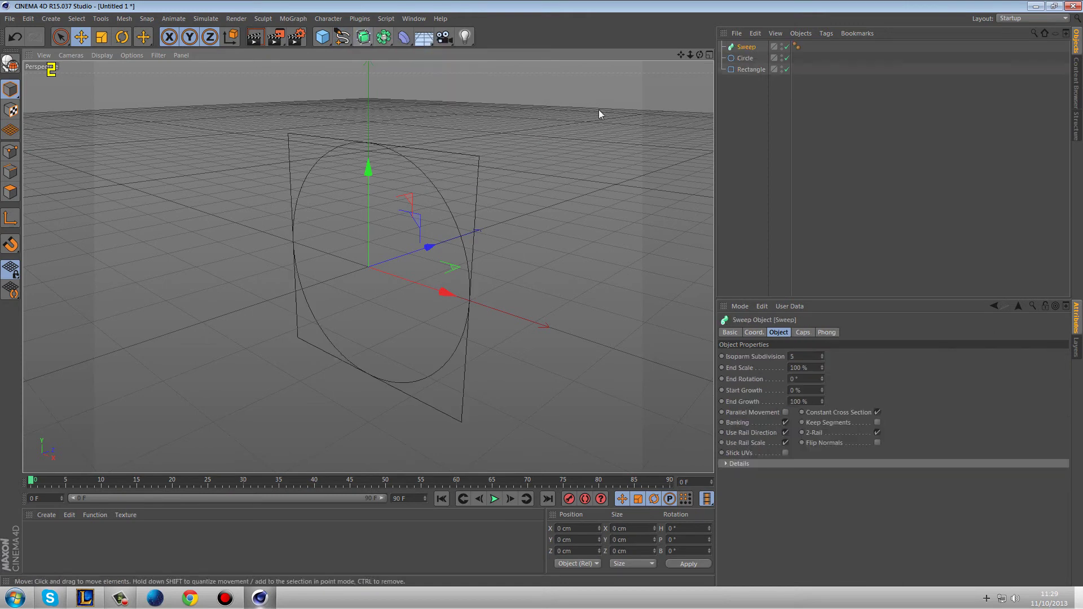
Step: Make the Rectangle 30 cm wide and 55 cm high with rounded corners
{"action": "left_click", "coordinate": [744, 58]}
{"action": "left_click", "coordinate": [749, 70]}
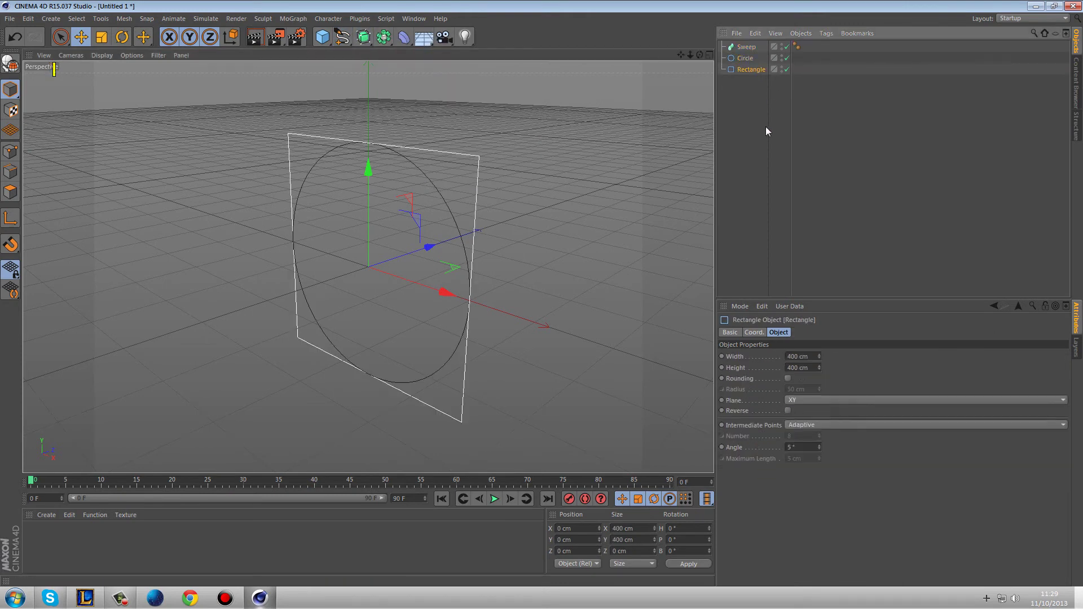
{"action": "left_click", "coordinate": [818, 356]}
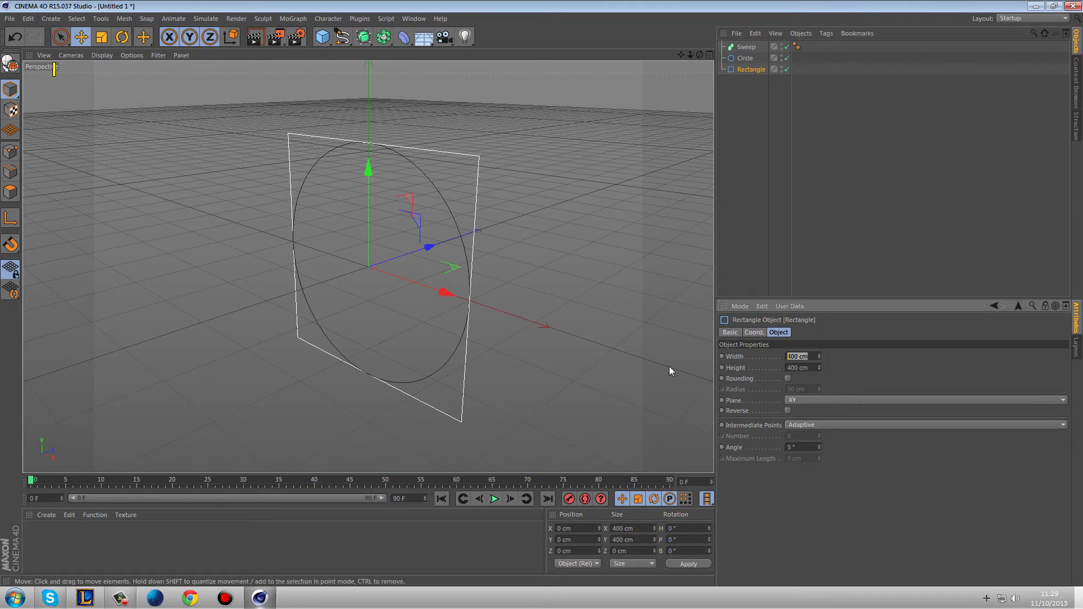
{"action": "type", "text": "30"}
{"action": "key", "text": "Tab"}
{"action": "type", "text": "55"}
{"action": "key", "text": "Return"}
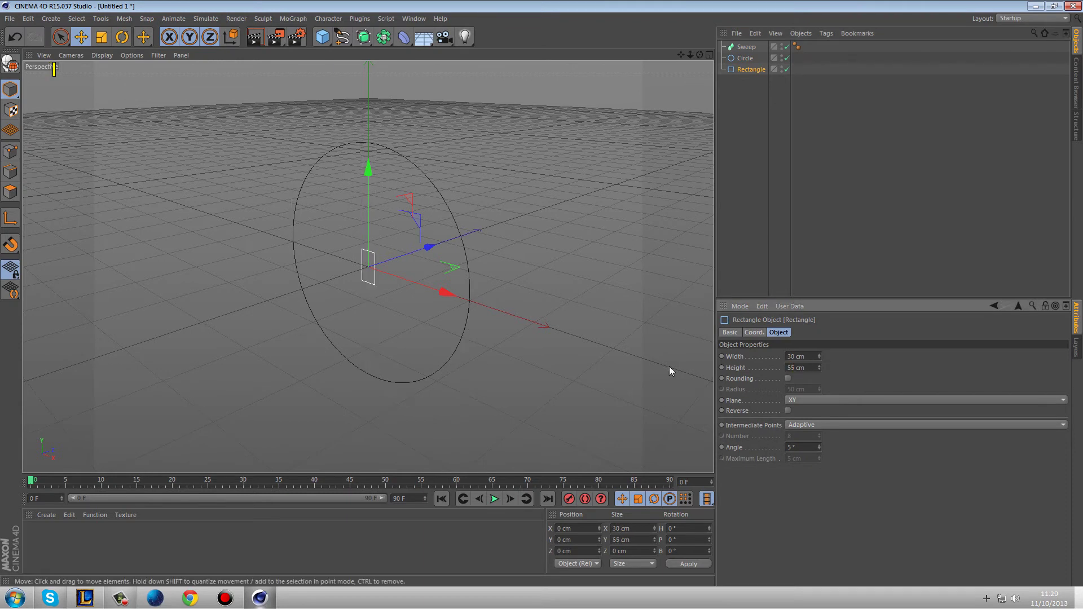
{"action": "left_click", "coordinate": [789, 378]}
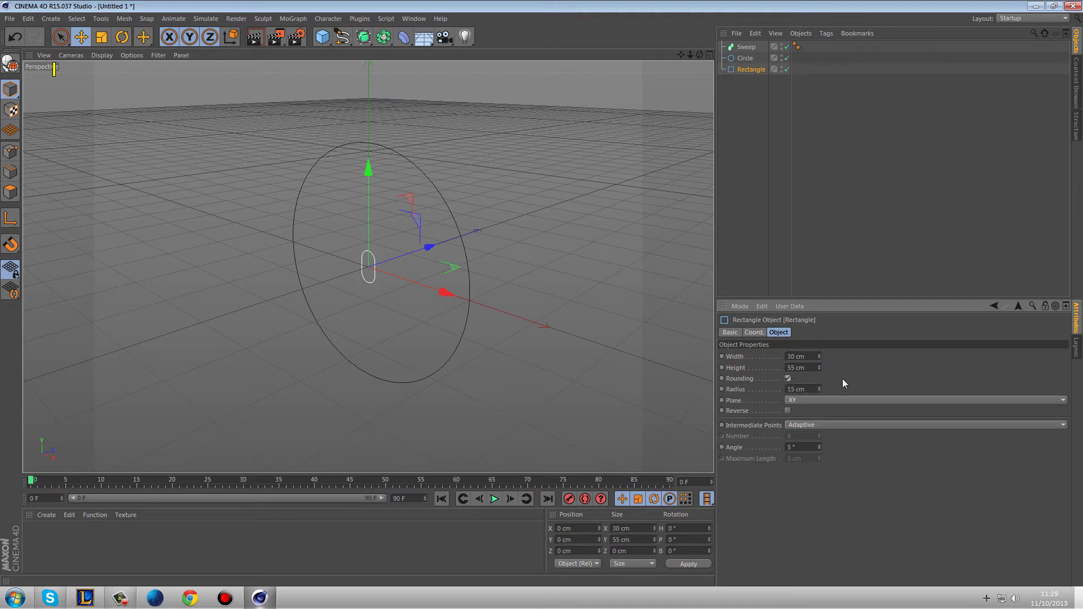
Step: Set the Circle's radius to 5 cm
{"action": "key", "text": "Up"}
{"action": "left_click", "coordinate": [816, 377]}
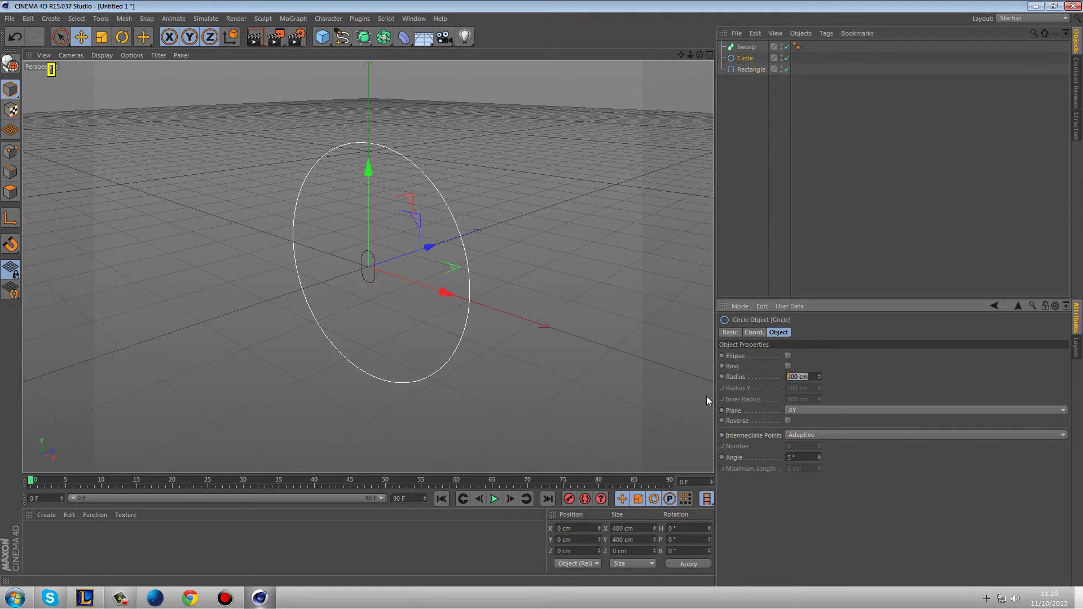
{"action": "type", "text": "5"}
{"action": "key", "text": "Return"}
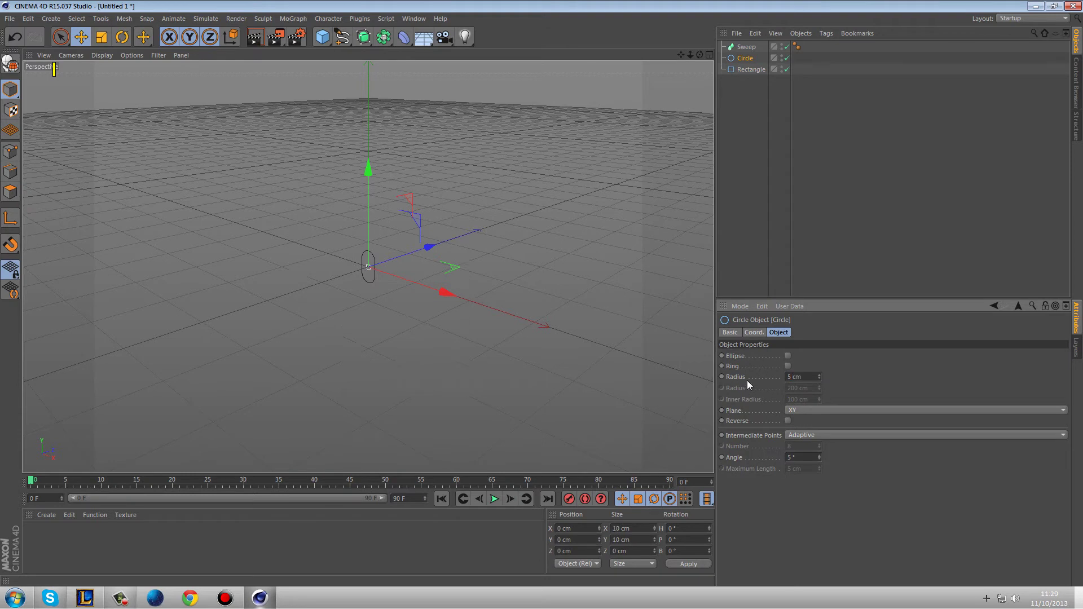
Step: Place the Circle and Rectangle under the Sweep generator
{"action": "left_click", "coordinate": [751, 69], "text": "shift"}
{"action": "left_click_drag", "start_coordinate": [751, 69], "coordinate": [746, 46]}
{"action": "left_click", "coordinate": [746, 47]}
Step: Switch the viewport to shading with lines and orbit around the link
{"action": "left_click", "coordinate": [97, 55]}
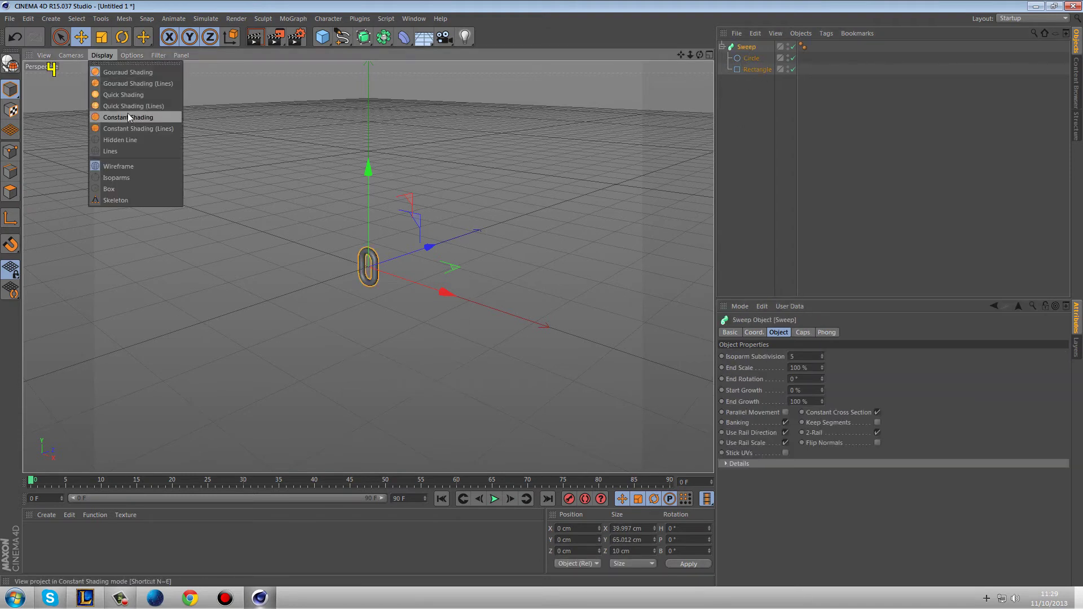
{"action": "left_click", "coordinate": [139, 86]}
{"action": "scroll", "coordinate": [232, 201], "scroll_direction": "up", "scroll_amount": 5}
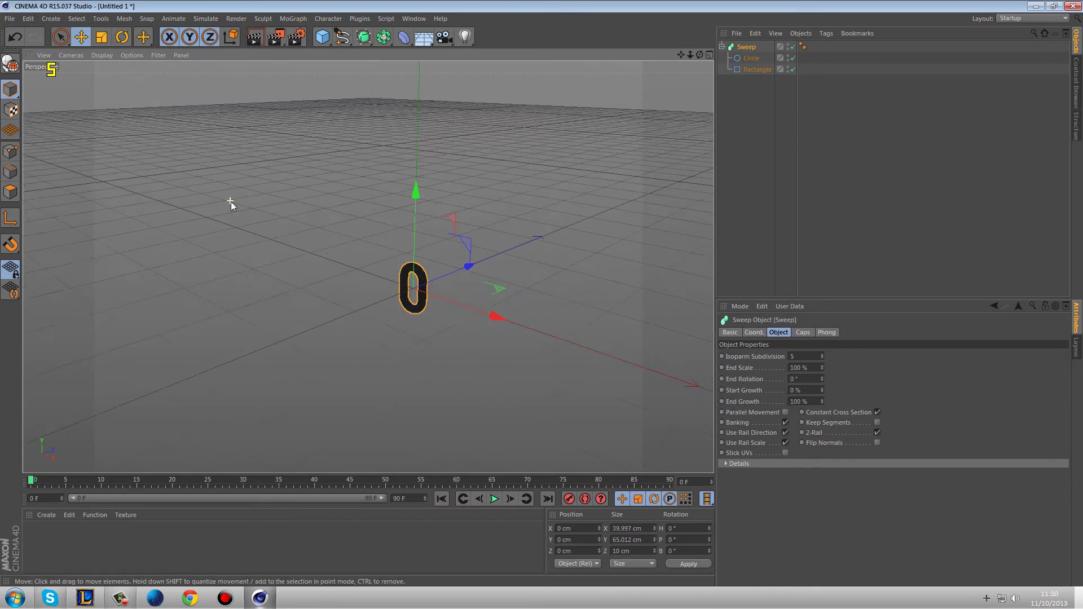
{"action": "left_click_drag", "start_coordinate": [448, 333], "coordinate": [448, 286], "text": "alt"}
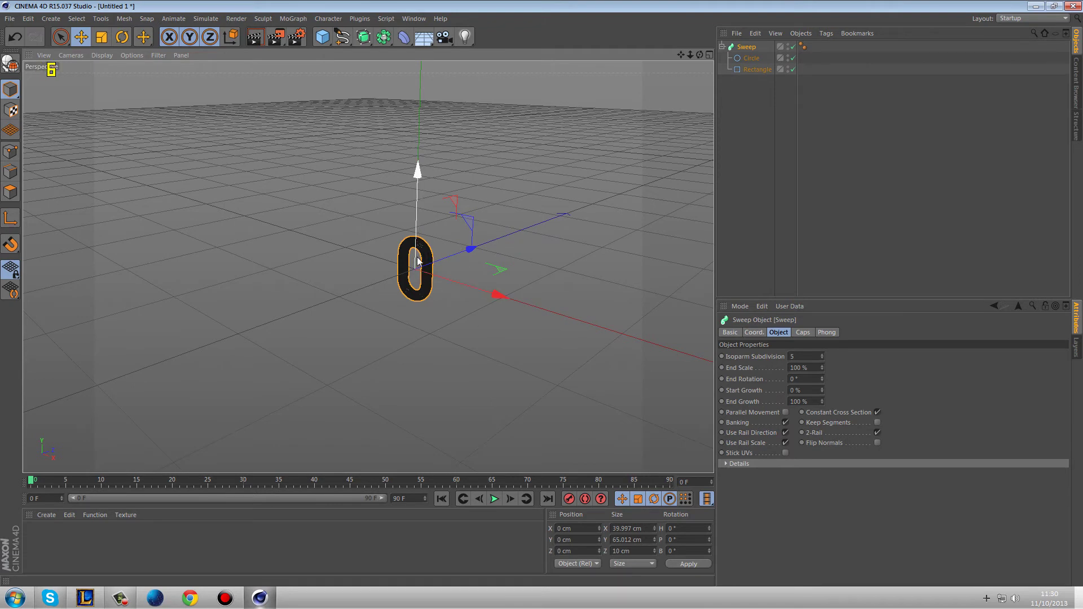
{"action": "scroll", "coordinate": [417, 261], "scroll_direction": "up", "scroll_amount": 6}
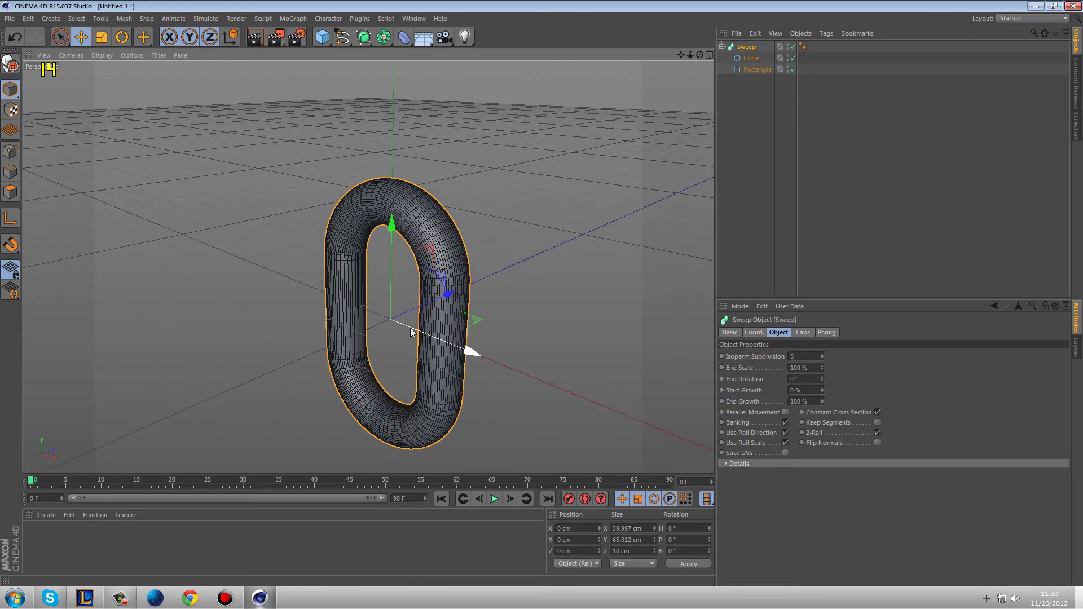
Step: Set the Circle's intermediate points to Uniform, Number 2, and the Rectangle's Angle to 13°
{"action": "left_click", "coordinate": [751, 57]}
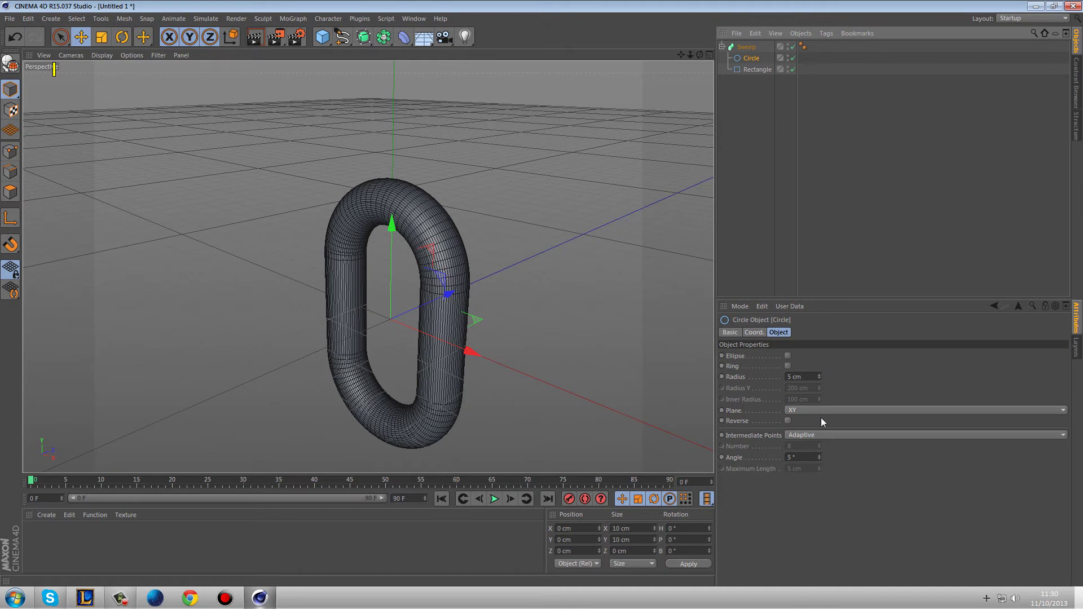
{"action": "left_click", "coordinate": [790, 435]}
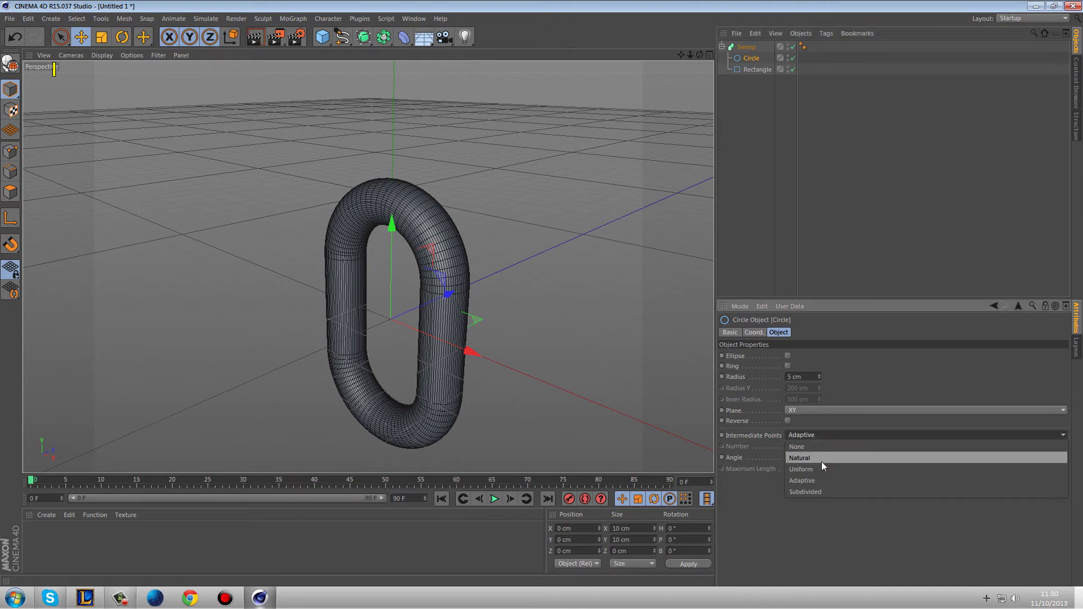
{"action": "left_click", "coordinate": [821, 463]}
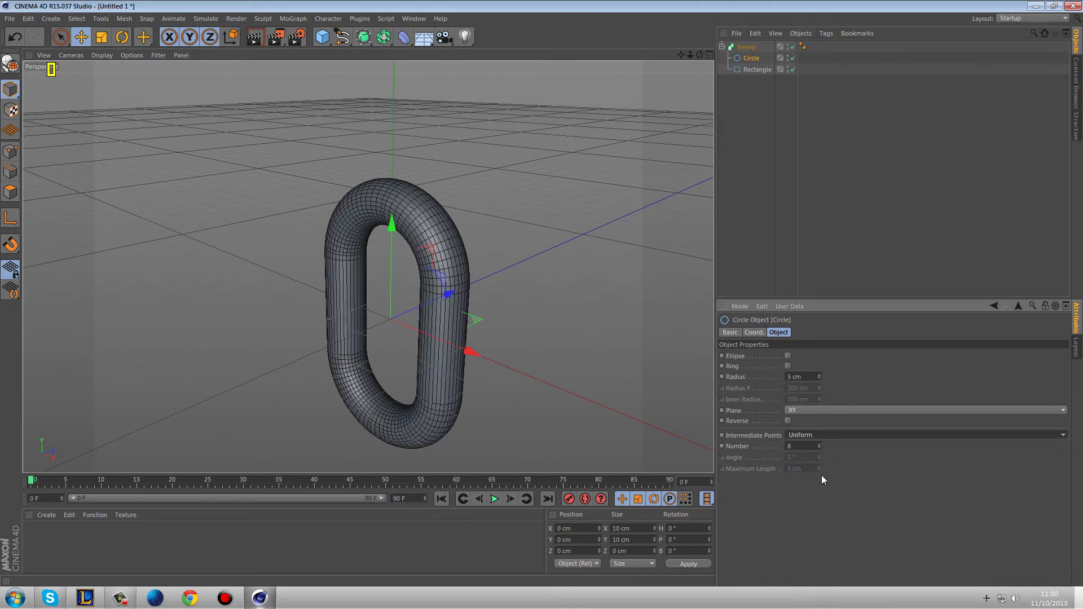
{"action": "left_click", "coordinate": [811, 446]}
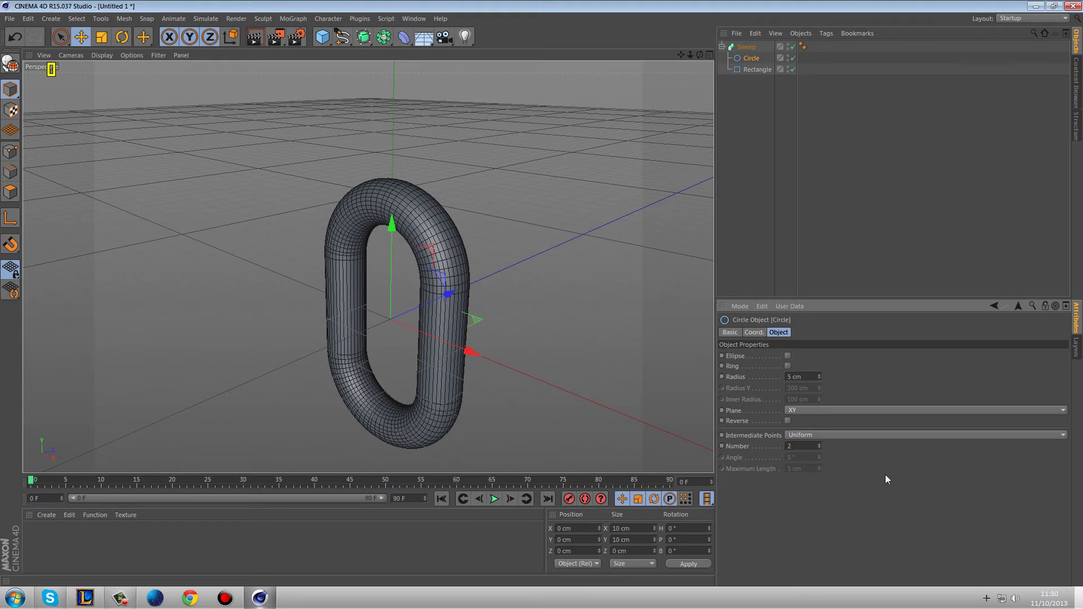
{"action": "key", "text": "Return"}
{"action": "left_click", "coordinate": [763, 70]}
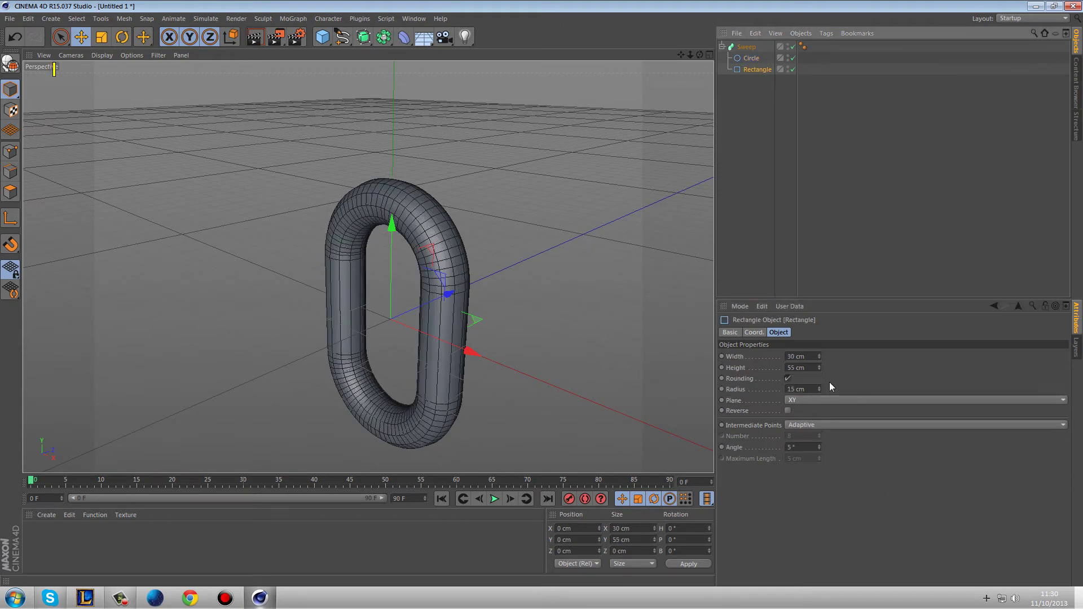
{"action": "left_click_drag", "start_coordinate": [818, 446], "coordinate": [818, 440]}
Step: Switch the viewport to plain Gouraud Shading and orbit closer to the link
{"action": "left_click", "coordinate": [592, 196]}
{"action": "scroll", "coordinate": [586, 208], "scroll_direction": "down", "scroll_amount": 8}
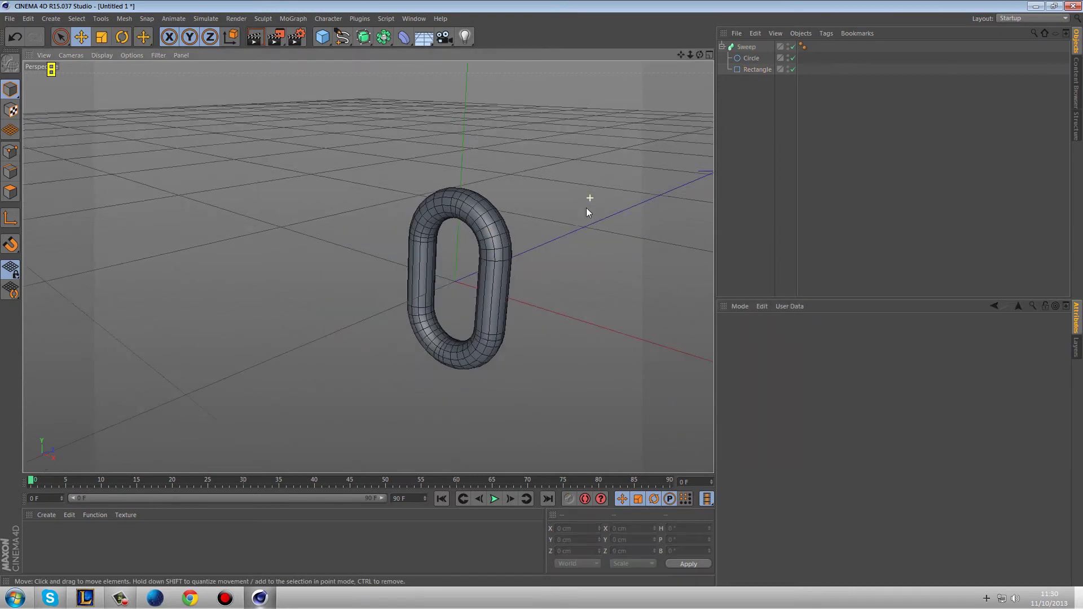
{"action": "scroll", "coordinate": [522, 263], "scroll_direction": "down", "scroll_amount": 6}
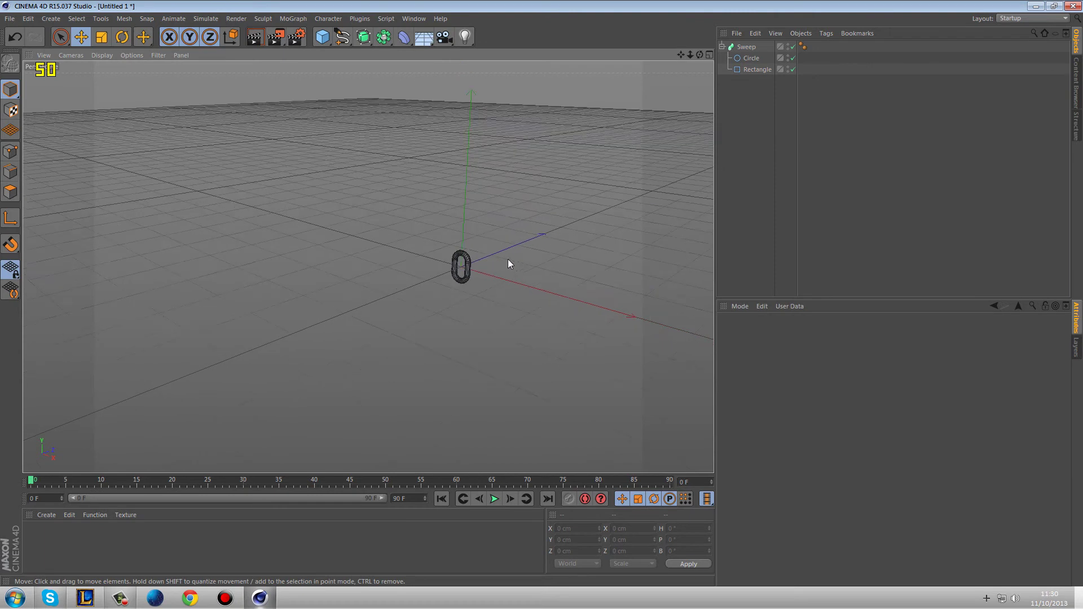
{"action": "left_click_drag", "start_coordinate": [516, 262], "coordinate": [446, 251], "text": "alt"}
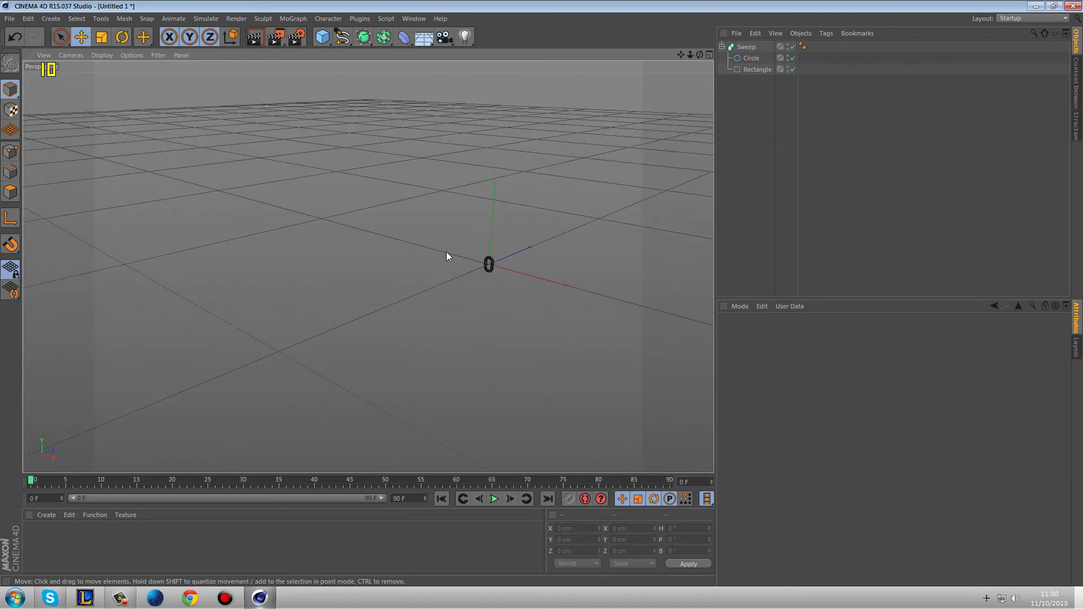
{"action": "left_click", "coordinate": [106, 53]}
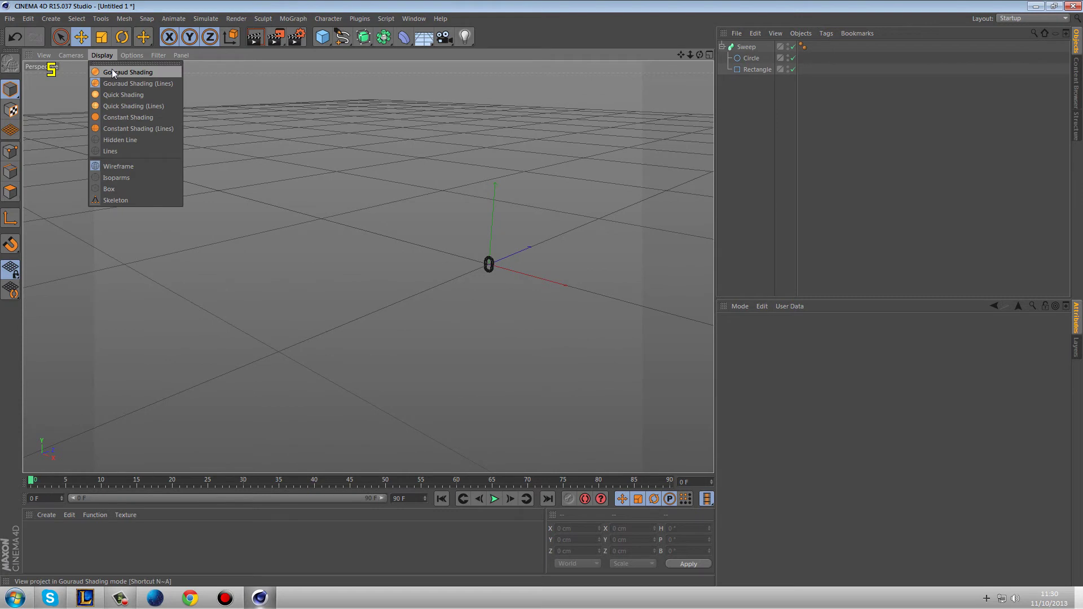
{"action": "left_click", "coordinate": [113, 73]}
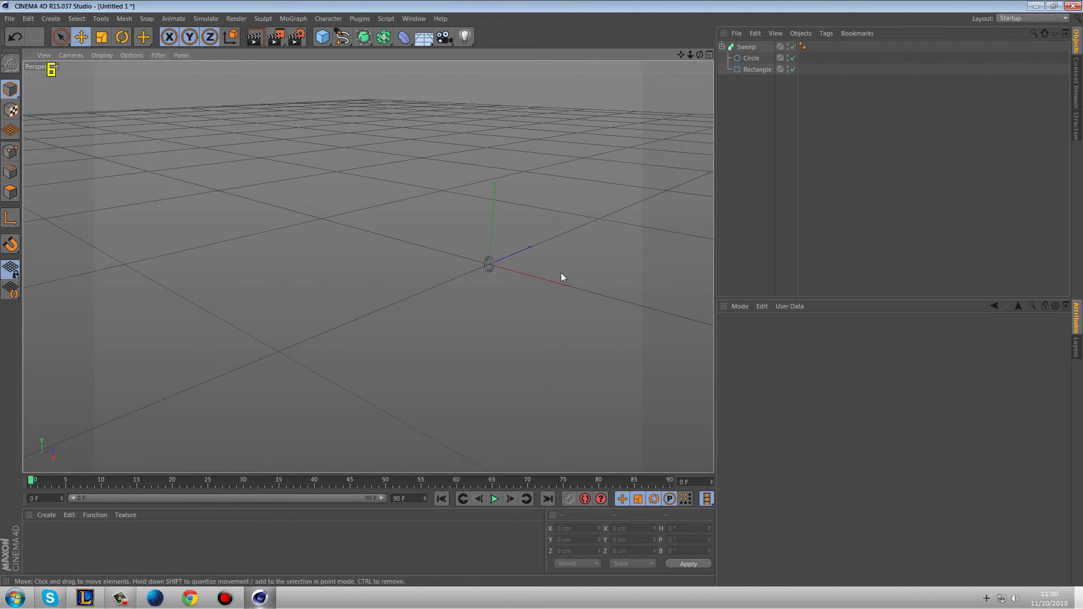
{"action": "left_click_drag", "start_coordinate": [559, 278], "coordinate": [438, 273], "text": "alt"}
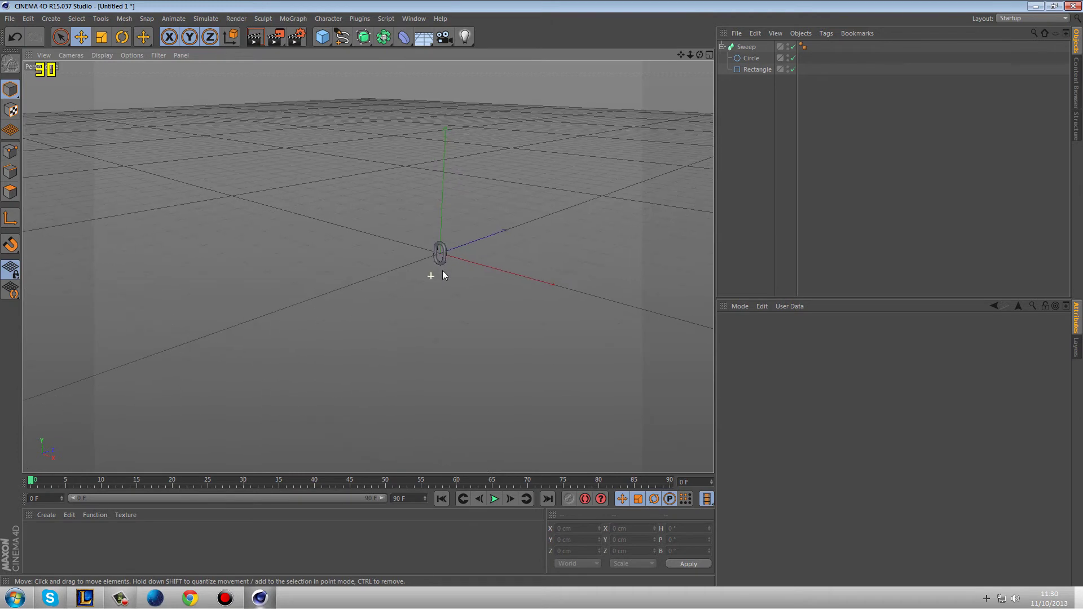
Step: Clone the Sweep link with a MoGraph Cloner and tighten the spacing to 44 cm
{"action": "left_click", "coordinate": [745, 47]}
{"action": "left_click", "coordinate": [721, 46]}
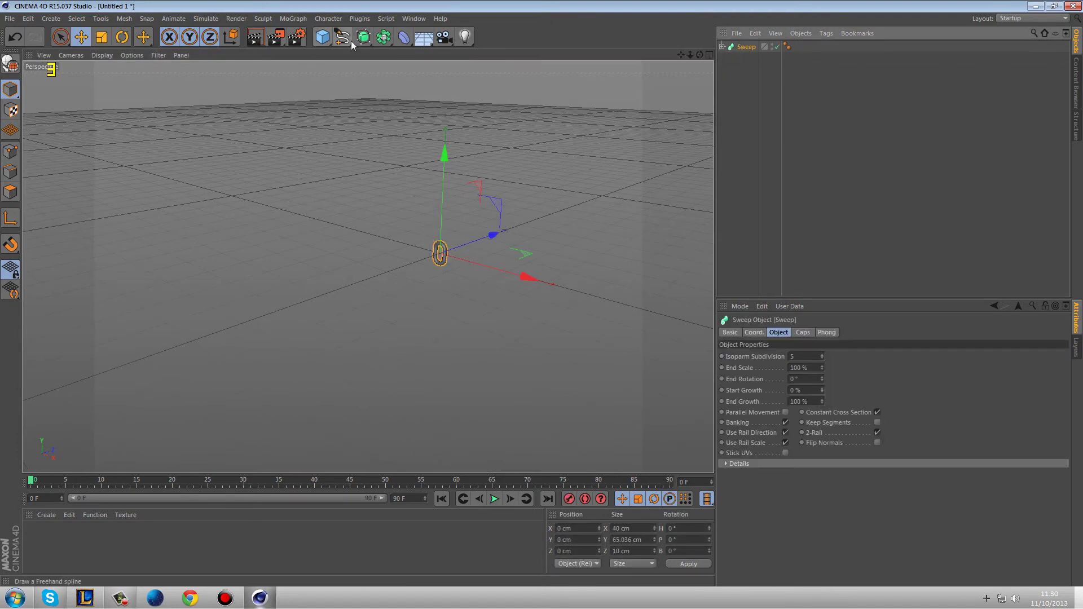
{"action": "left_click", "coordinate": [292, 19]}
{"action": "left_click", "coordinate": [330, 102], "text": "alt"}
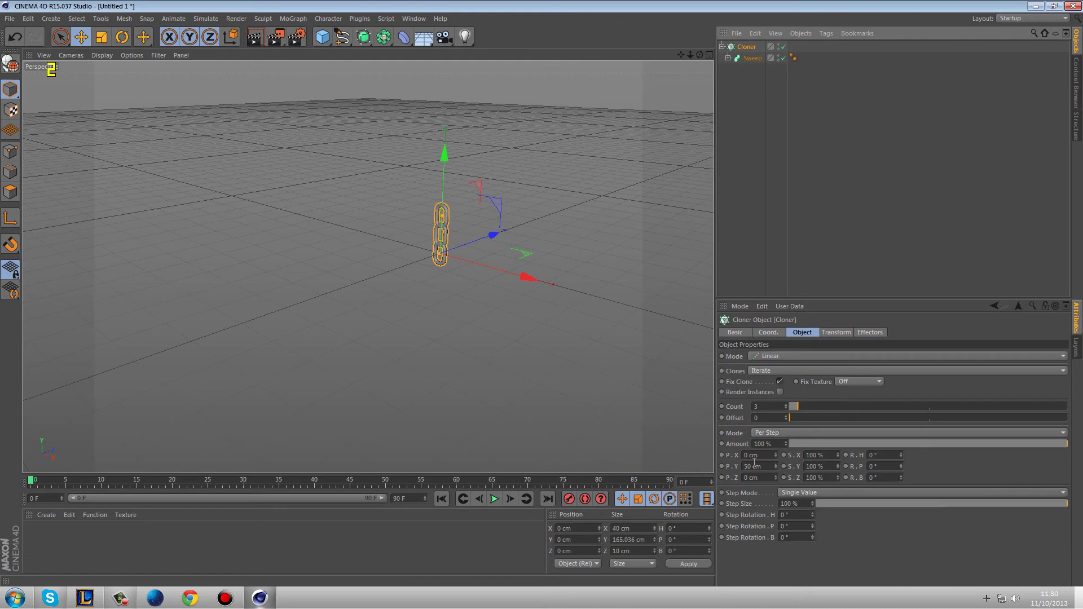
{"action": "left_click_drag", "start_coordinate": [776, 466], "coordinate": [775, 468]}
Step: Turn the cloned links 90° in heading rotation
{"action": "scroll", "coordinate": [371, 218], "scroll_direction": "up", "scroll_amount": 8}
{"action": "scroll", "coordinate": [478, 249], "scroll_direction": "up", "scroll_amount": 10}
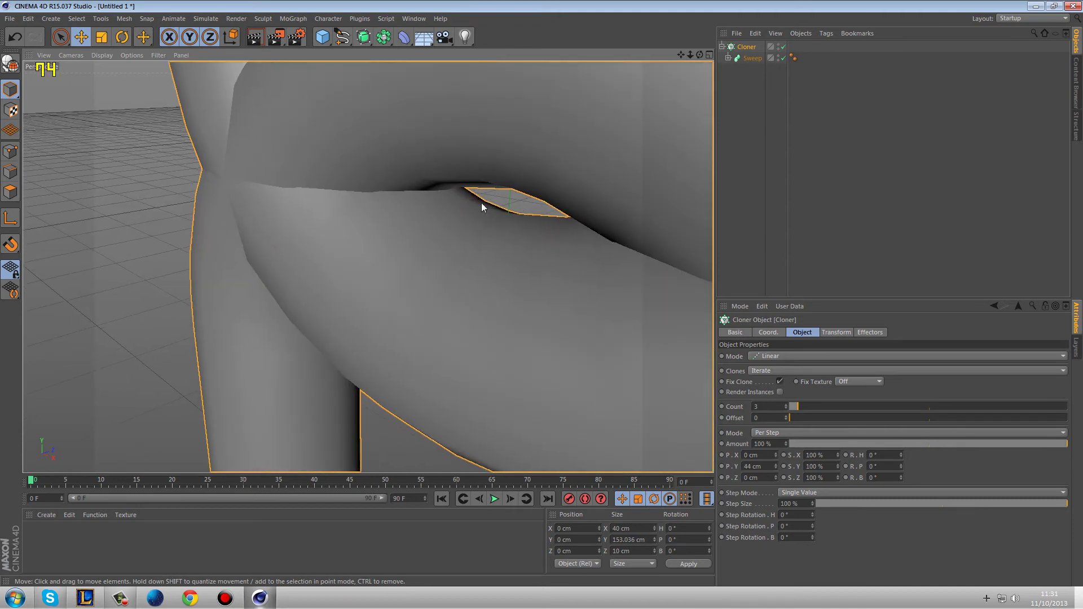
{"action": "left_click", "coordinate": [884, 454]}
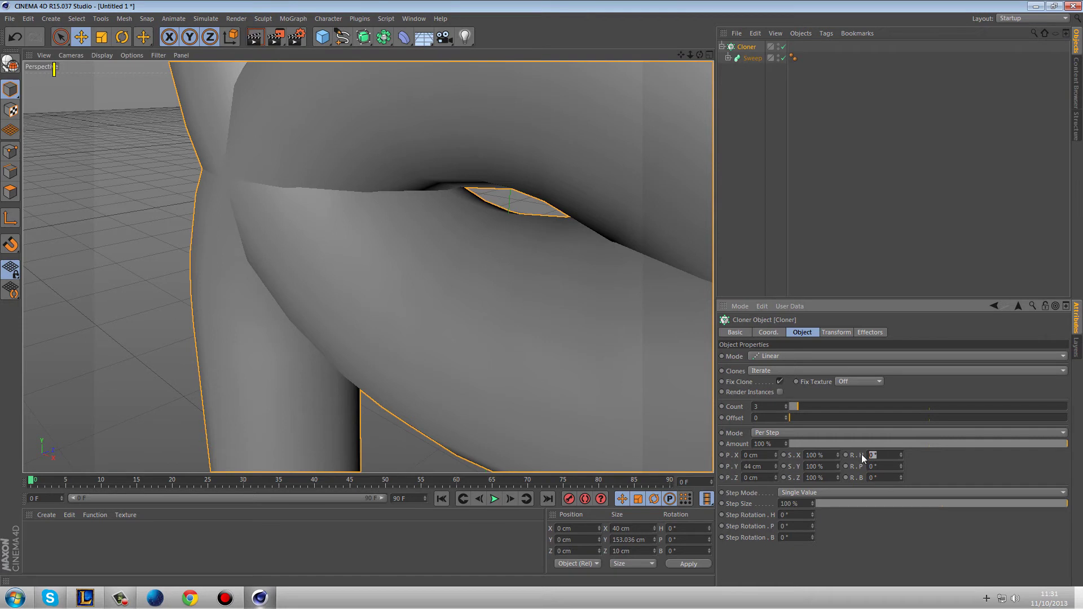
{"action": "type", "text": "90"}
{"action": "key", "text": "Return"}
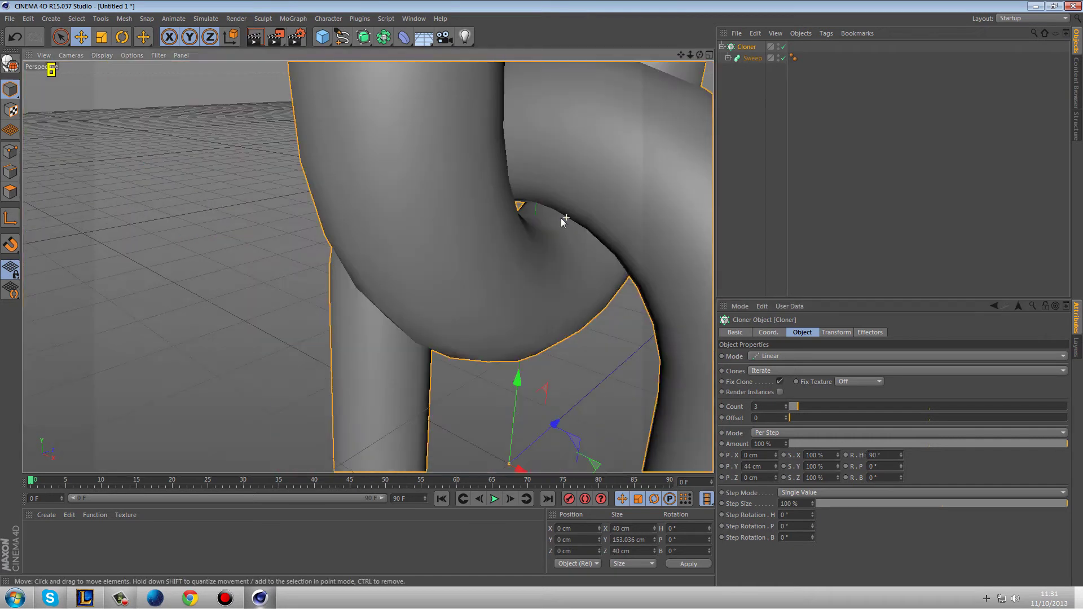
Step: Set the Cloner count to 40 links
{"action": "scroll", "coordinate": [564, 214], "scroll_direction": "down", "scroll_amount": 5}
{"action": "left_click_drag", "start_coordinate": [584, 210], "coordinate": [536, 261], "text": "alt"}
{"action": "scroll", "coordinate": [527, 242], "scroll_direction": "up", "scroll_amount": 2}
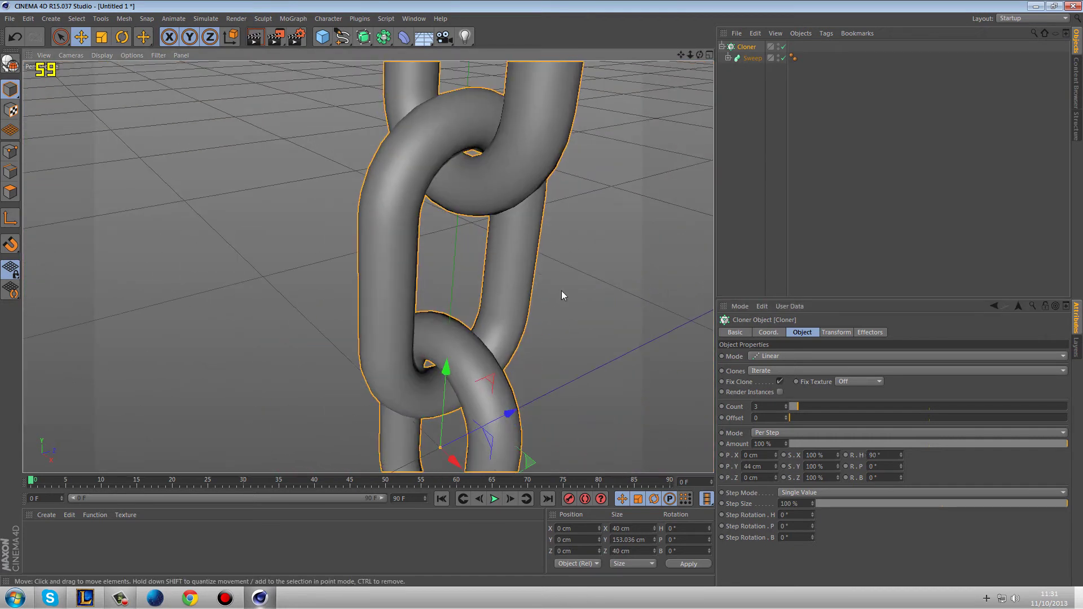
{"action": "left_click", "coordinate": [768, 406]}
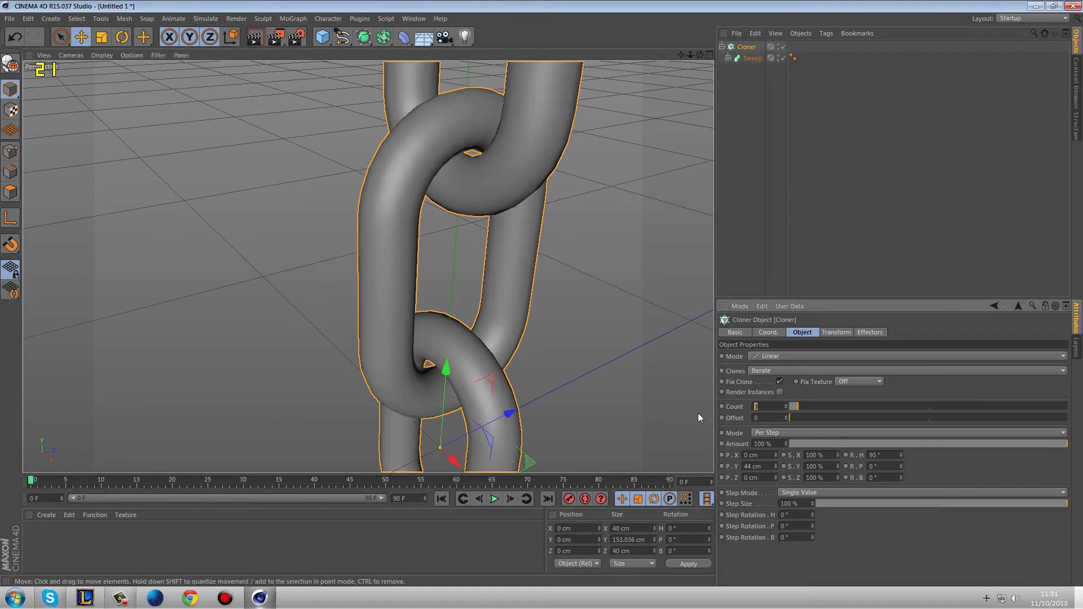
{"action": "type", "text": "40"}
{"action": "key", "text": "Return"}
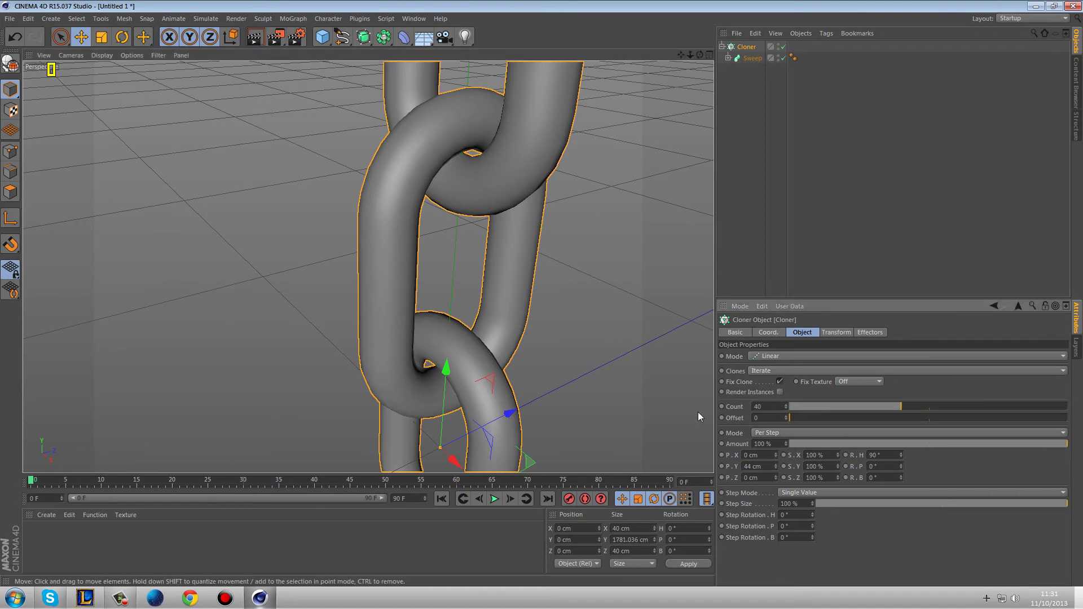
Step: Orbit around the finished 40-link chain and deselect it
{"action": "left_click_drag", "start_coordinate": [594, 210], "coordinate": [496, 227], "text": "alt"}
{"action": "key", "text": "g"}
{"action": "left_click_drag", "start_coordinate": [447, 292], "coordinate": [541, 278], "text": "alt"}
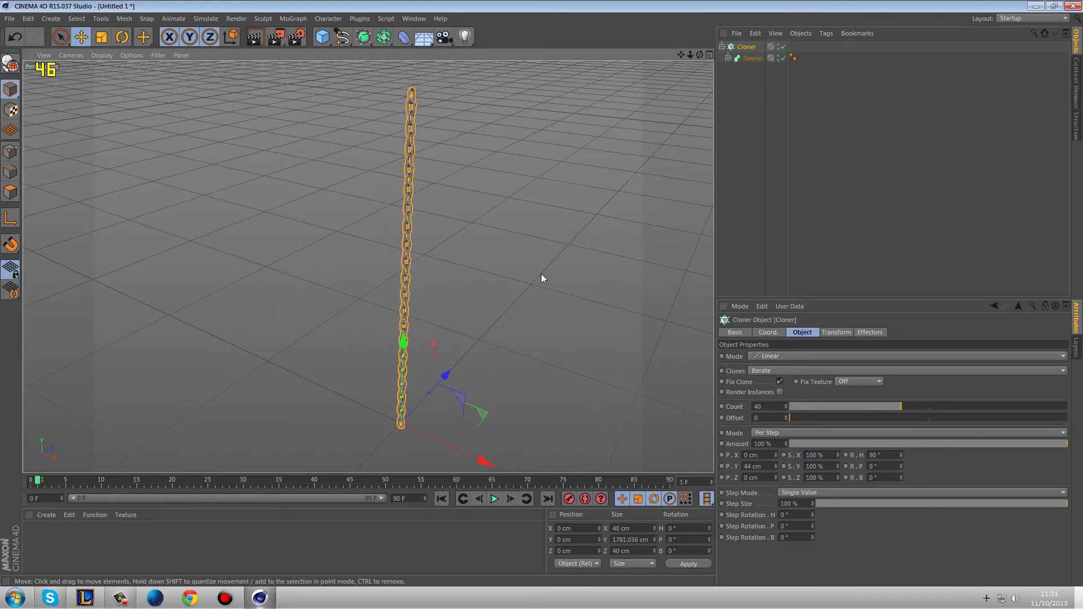
{"action": "left_click", "coordinate": [744, 160]}
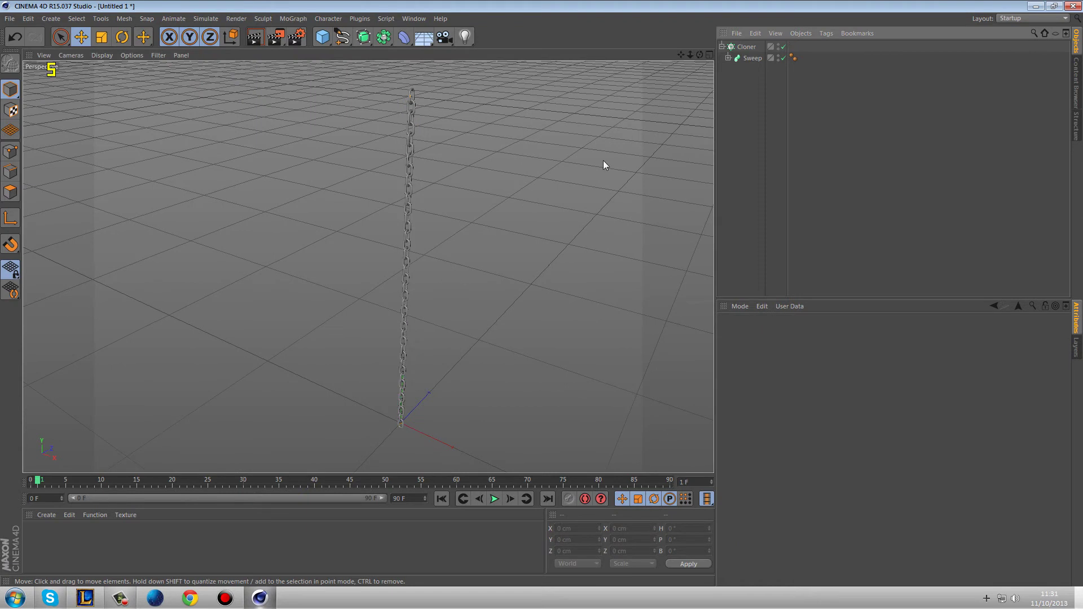
Step: Add a Cube and scale it wide, deep and tall with its handles
{"action": "left_click", "coordinate": [322, 37]}
{"action": "left_click", "coordinate": [438, 55]}
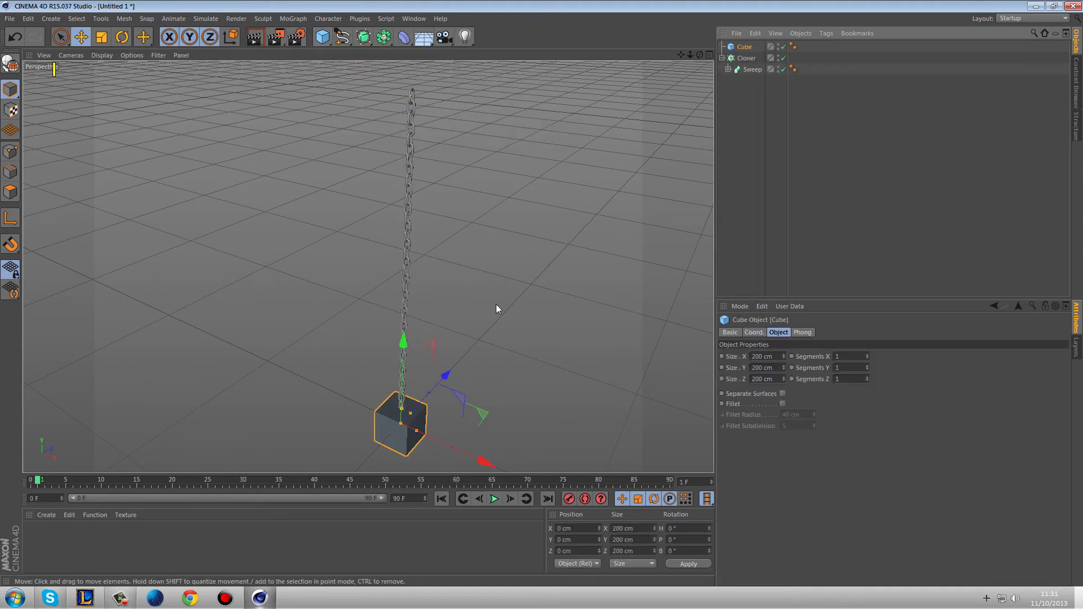
{"action": "left_click_drag", "start_coordinate": [416, 432], "coordinate": [496, 467]}
{"action": "left_click_drag", "start_coordinate": [415, 415], "coordinate": [472, 381]}
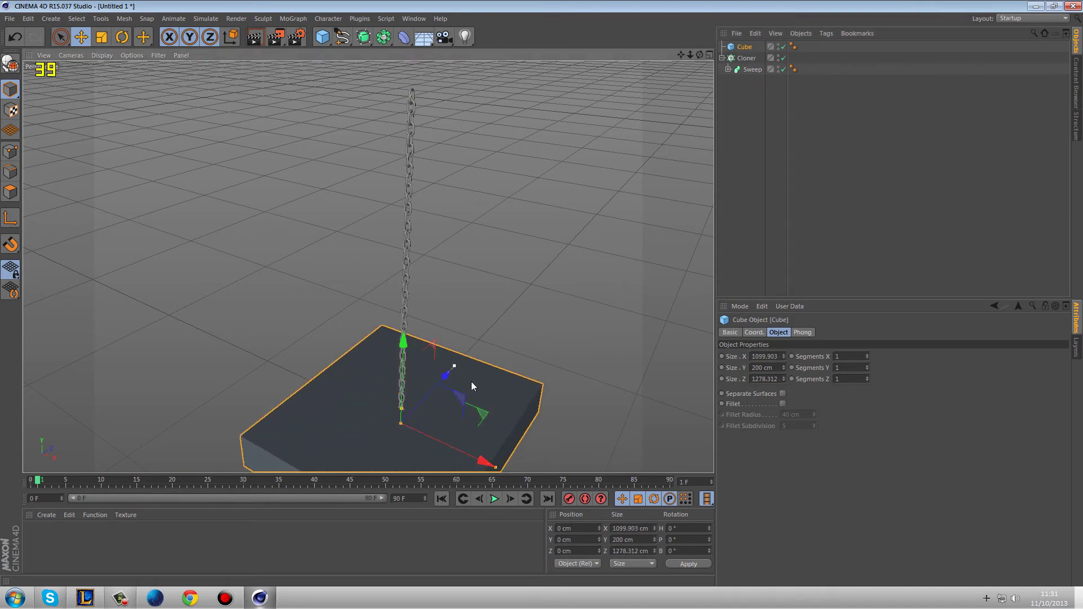
{"action": "left_click_drag", "start_coordinate": [401, 411], "coordinate": [404, 398]}
{"action": "left_click_drag", "start_coordinate": [589, 387], "coordinate": [456, 334], "text": "alt"}
Step: Make the Cube editable and delete its top polygon to open the box
{"action": "key", "text": "c"}
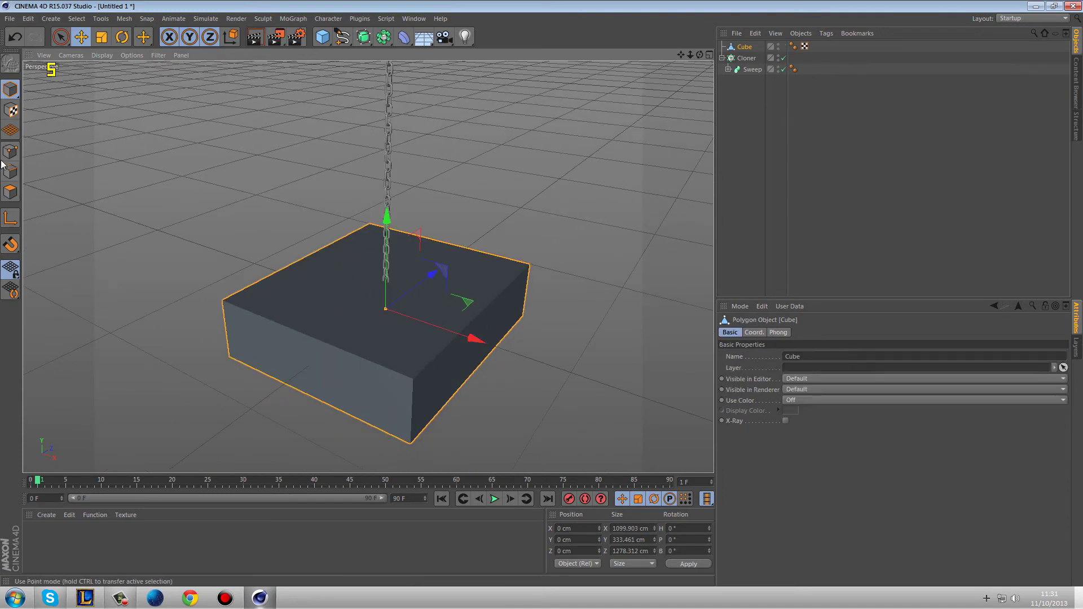
{"action": "left_click", "coordinate": [10, 191]}
{"action": "left_click", "coordinate": [60, 37]}
{"action": "left_click", "coordinate": [424, 304]}
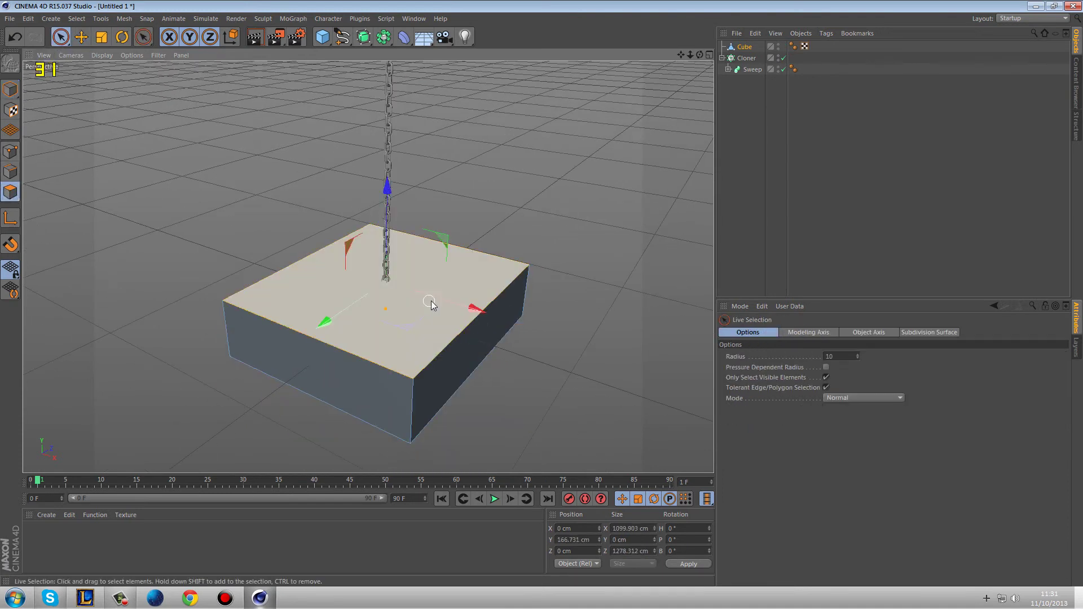
{"action": "key", "text": "Delete"}
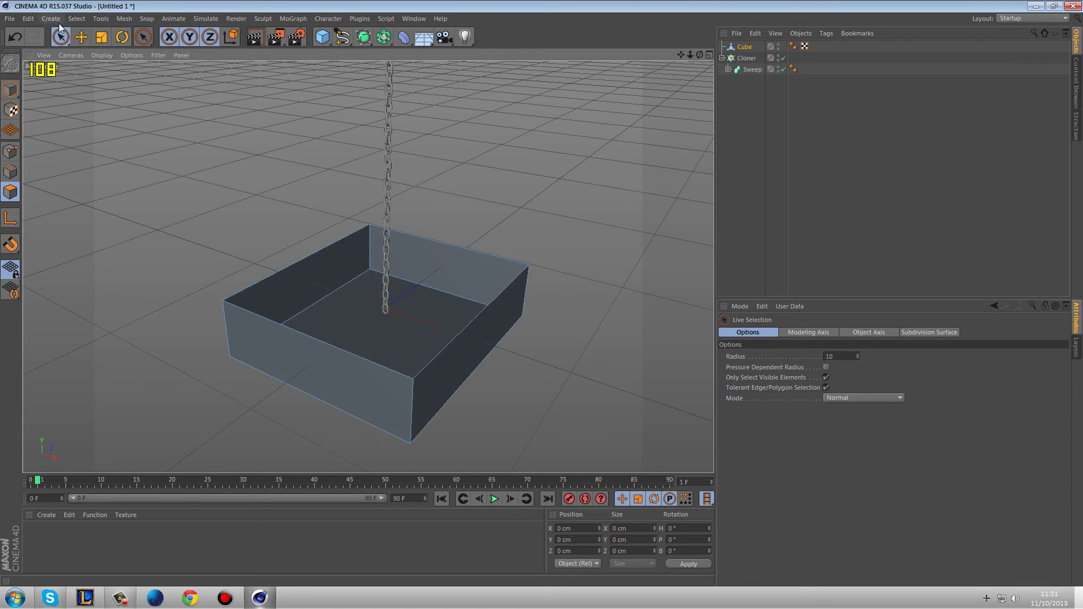
Step: Lower the open box slightly in Y below the chain
{"action": "left_click", "coordinate": [81, 36]}
{"action": "left_click", "coordinate": [10, 89]}
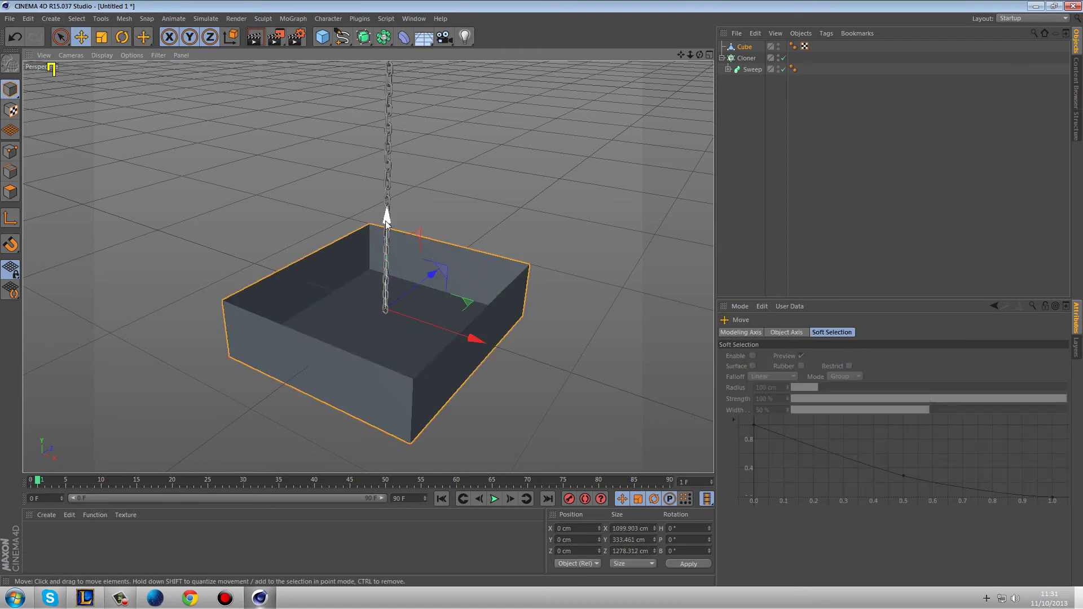
{"action": "left_click_drag", "start_coordinate": [387, 219], "coordinate": [387, 229]}
Step: Add a Collider Body tag to the Cube and a Rigid Body tag to the Cloner
{"action": "left_click", "coordinate": [559, 177]}
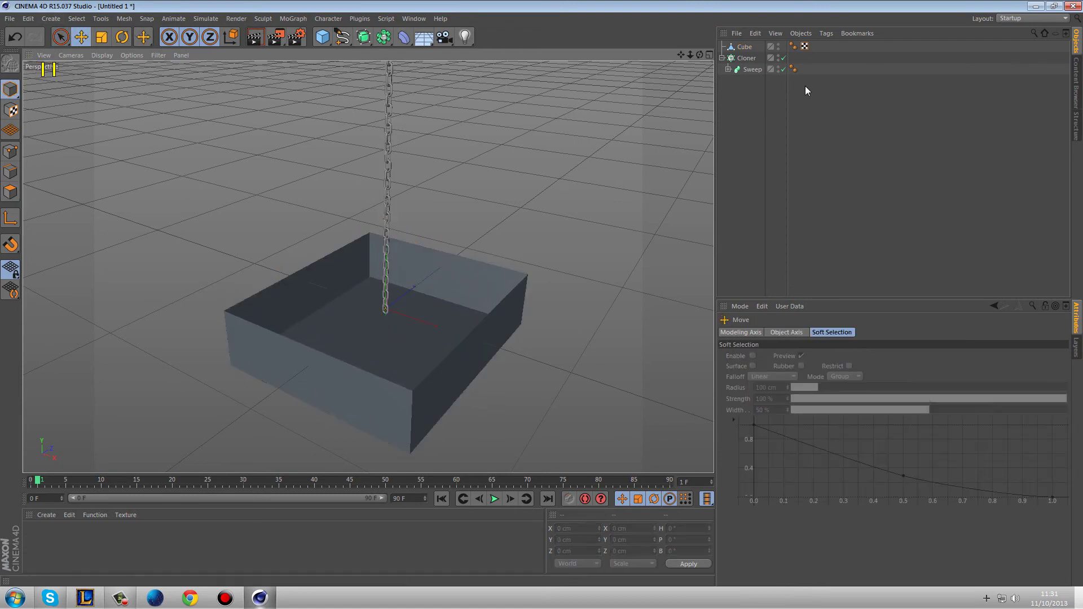
{"action": "left_click", "coordinate": [743, 47]}
{"action": "right_click", "coordinate": [742, 48]}
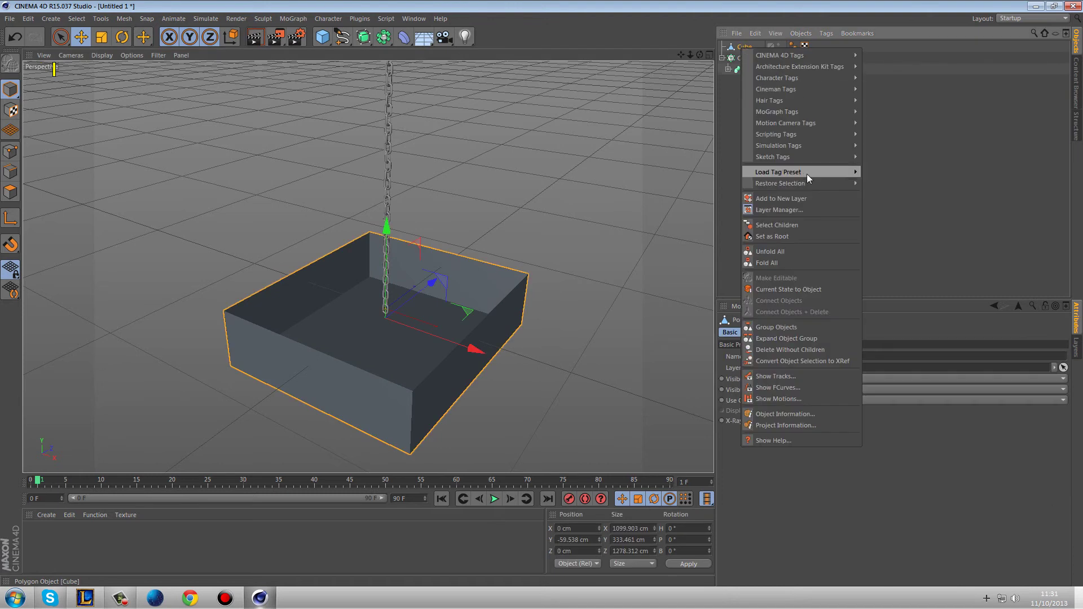
{"action": "mouse_move", "coordinate": [807, 145]}
{"action": "left_click", "coordinate": [872, 142]}
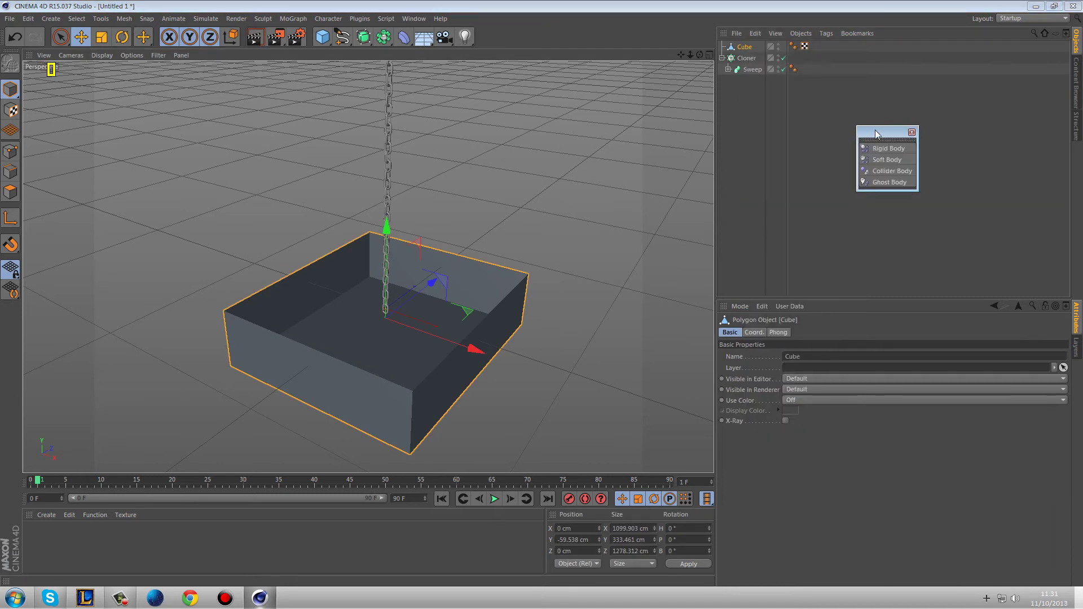
{"action": "left_click_drag", "start_coordinate": [877, 132], "coordinate": [681, 398]}
{"action": "left_click", "coordinate": [672, 412]}
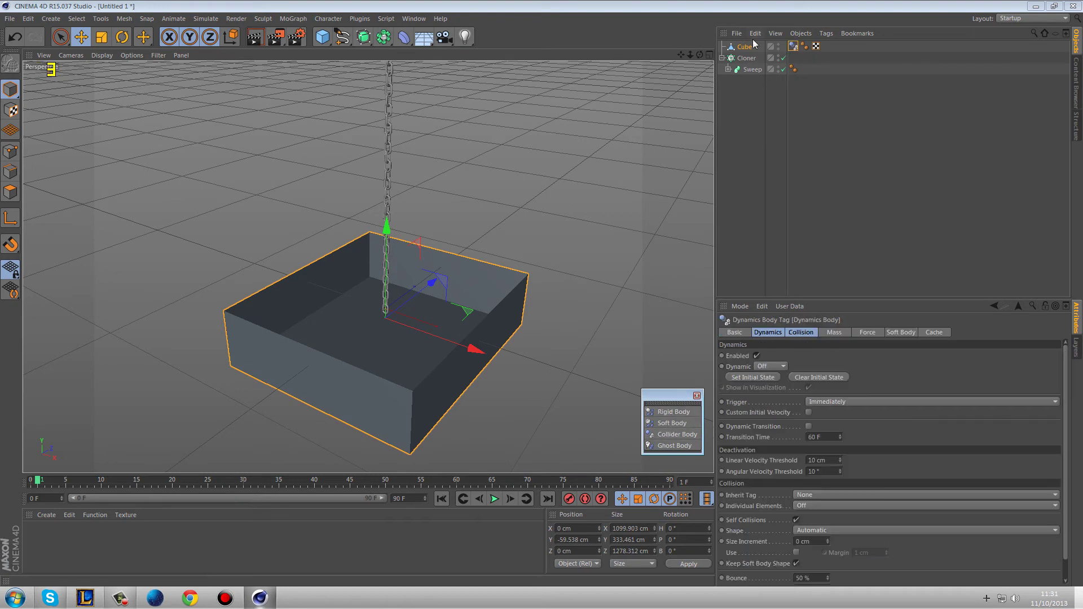
{"action": "left_click", "coordinate": [744, 58]}
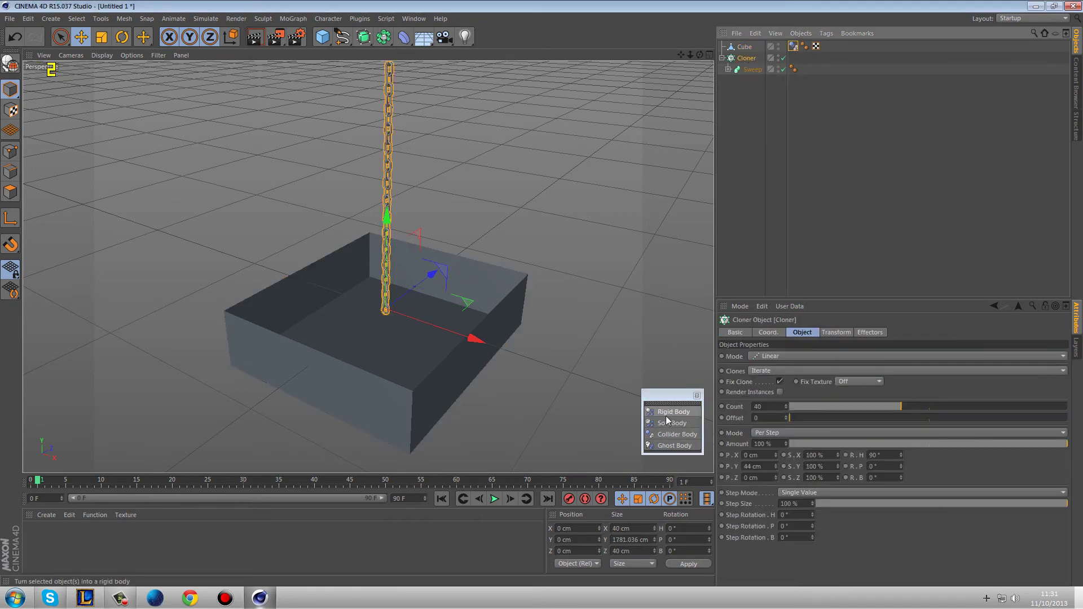
{"action": "left_click", "coordinate": [667, 417]}
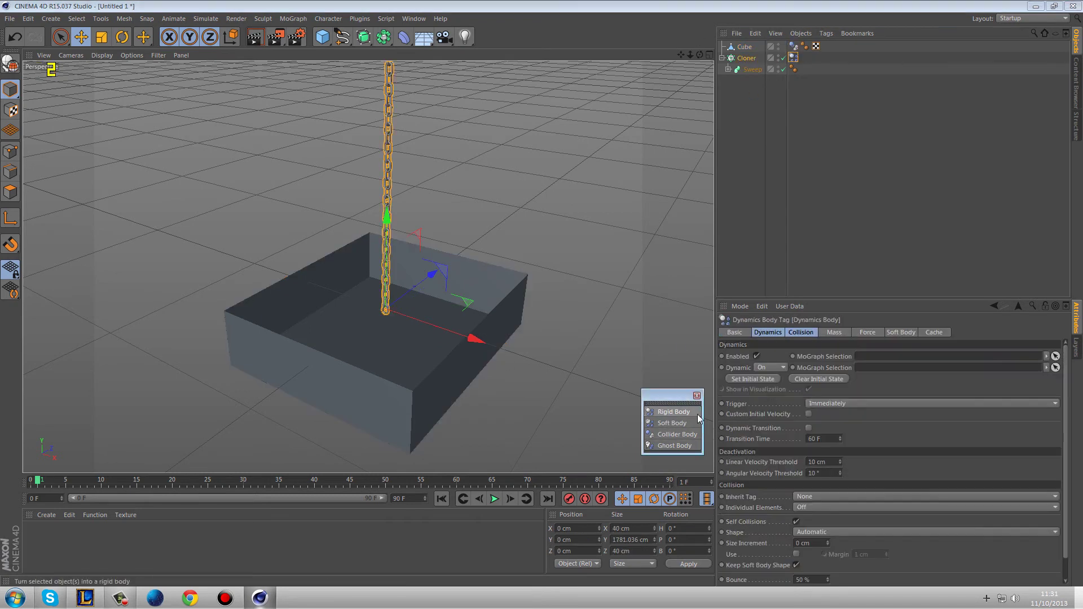
Step: Play the drop test, then pause and rewind to the first frame
{"action": "left_click", "coordinate": [492, 500]}
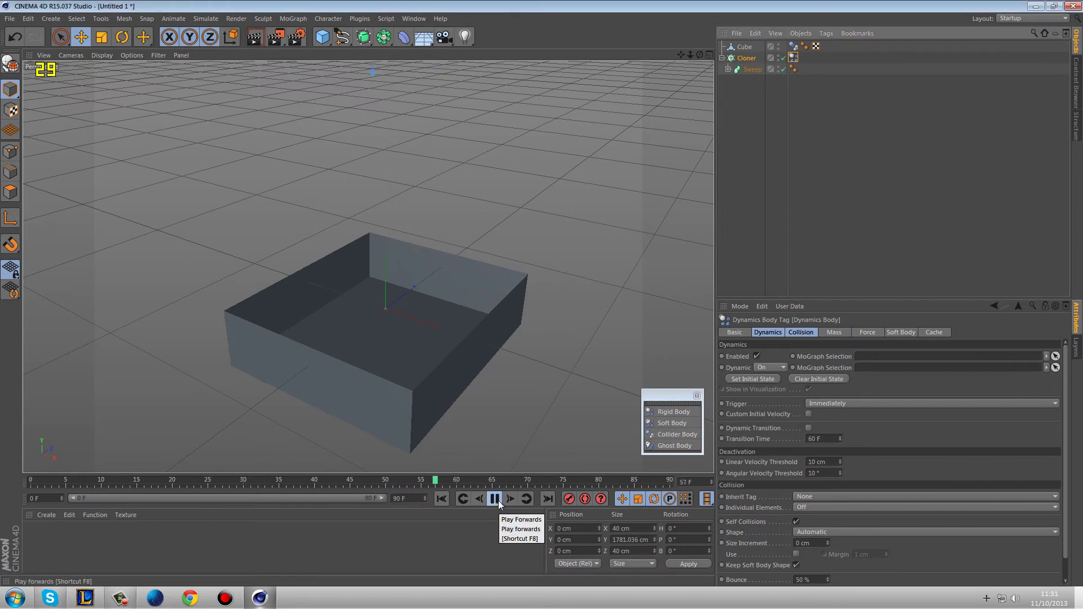
{"action": "left_click", "coordinate": [499, 502]}
{"action": "left_click", "coordinate": [442, 501]}
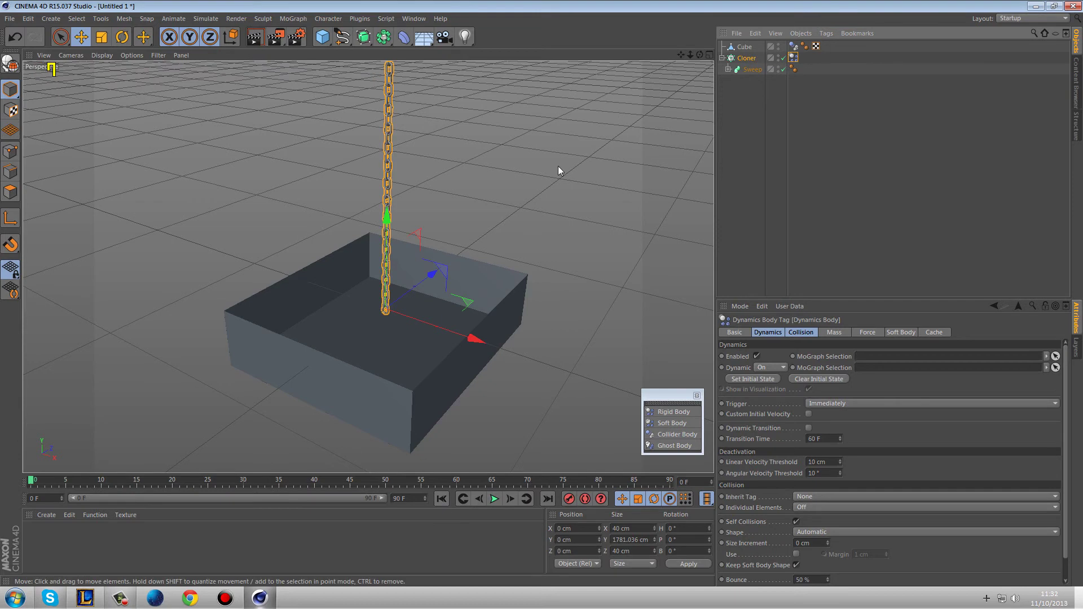
{"action": "left_click", "coordinate": [747, 105]}
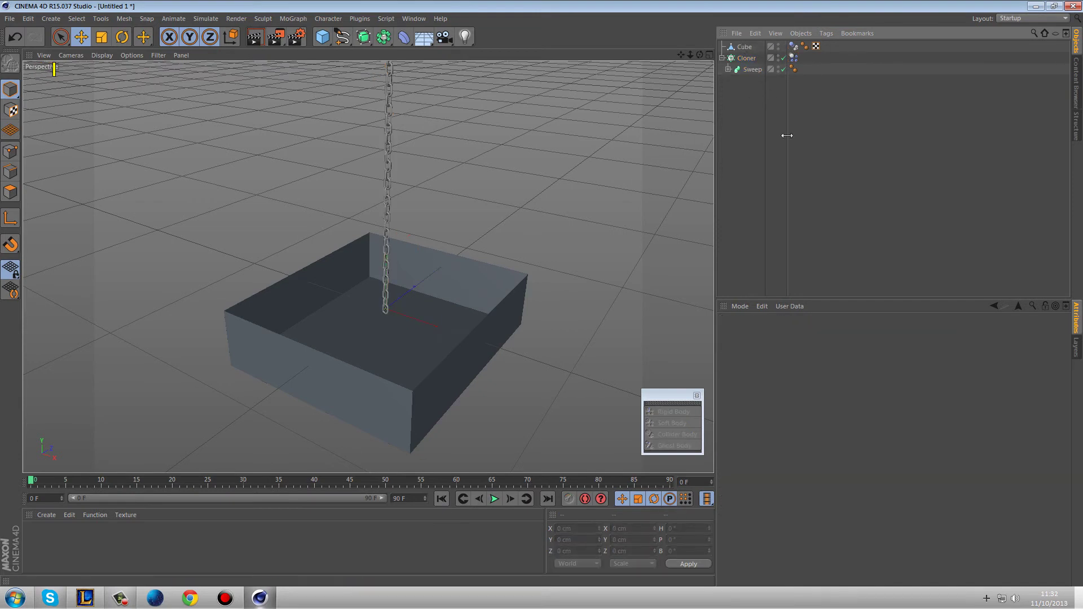
{"action": "left_click", "coordinate": [322, 37]}
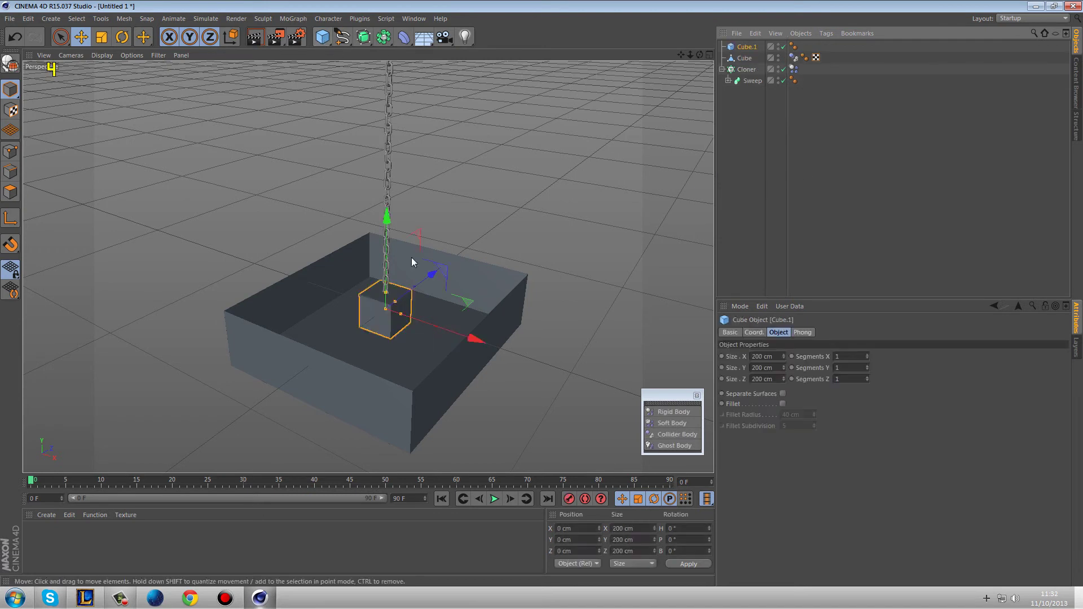
{"action": "left_click_drag", "start_coordinate": [401, 316], "coordinate": [496, 341]}
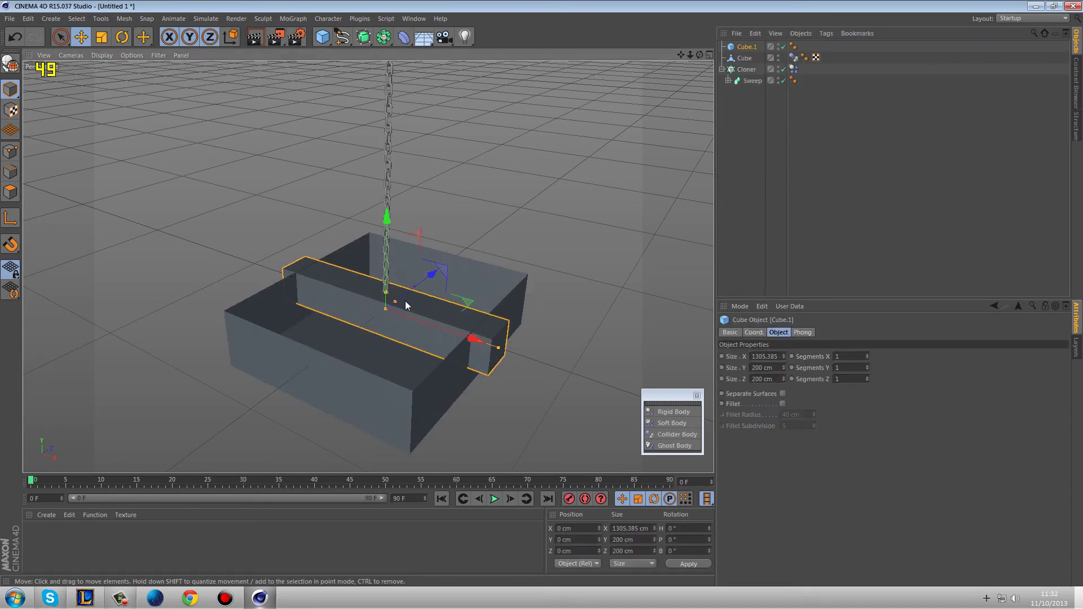
{"action": "left_click_drag", "start_coordinate": [431, 274], "coordinate": [454, 271]}
{"action": "key", "text": "ctrl+z"}
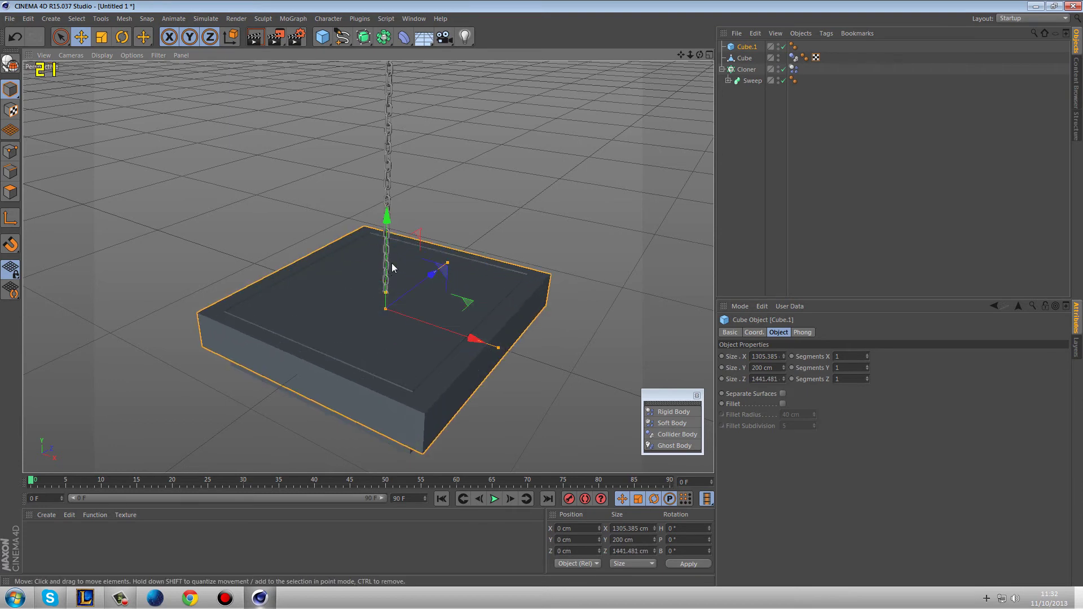
{"action": "left_click_drag", "start_coordinate": [386, 293], "coordinate": [387, 285]}
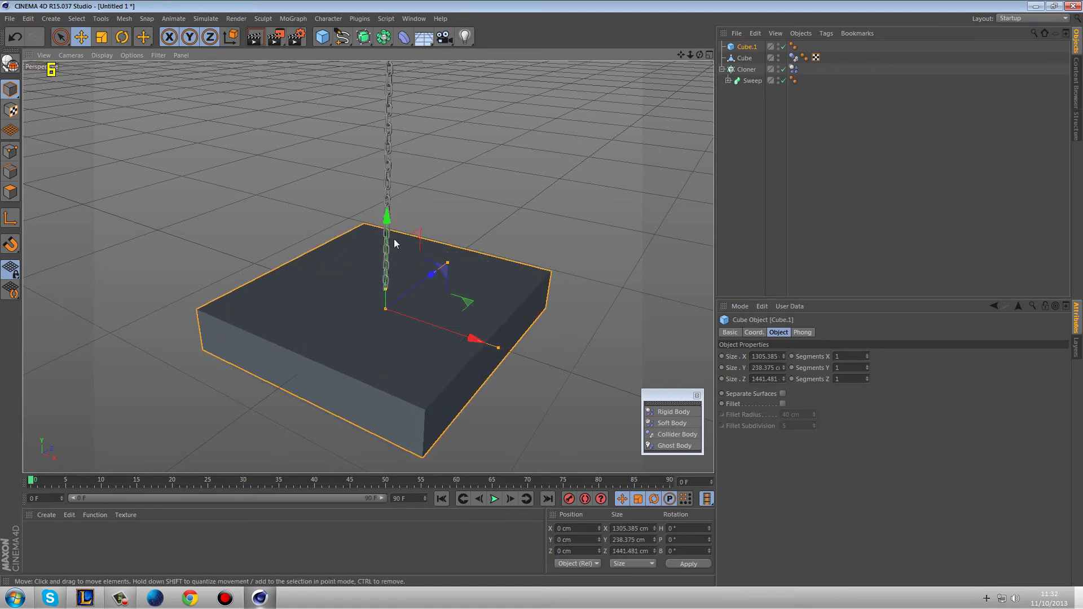
{"action": "left_click_drag", "start_coordinate": [388, 230], "coordinate": [397, 233]}
{"action": "left_click", "coordinate": [746, 70]}
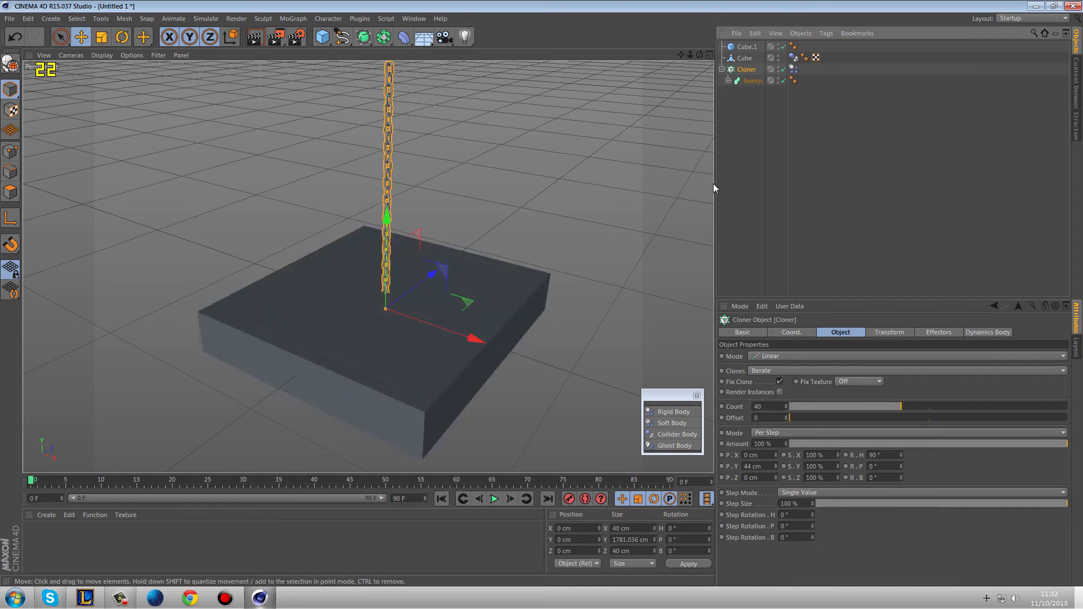
{"action": "left_click", "coordinate": [749, 97]}
{"action": "left_click", "coordinate": [746, 46]}
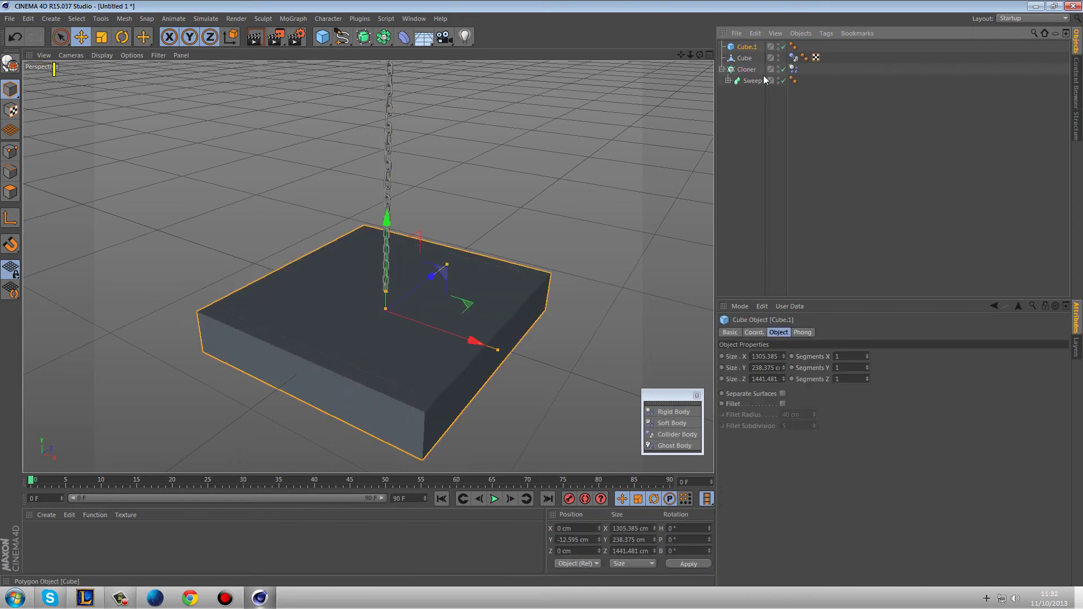
{"action": "key", "text": "Delete"}
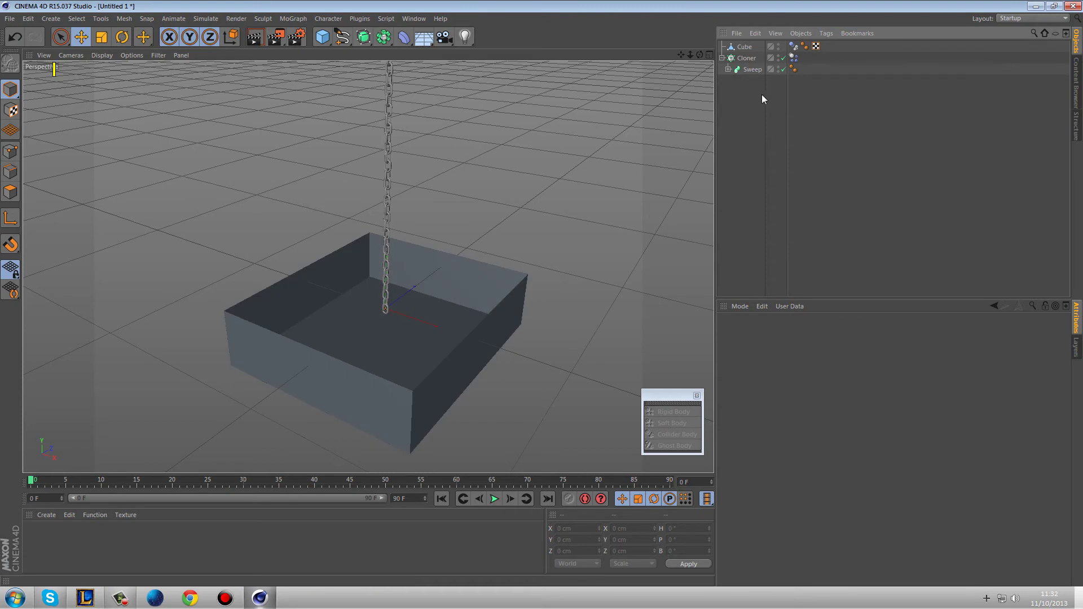
Step: Set the Cube's collider collision Shape to Static Mesh and play the simulation
{"action": "left_click", "coordinate": [793, 46]}
{"action": "left_click", "coordinate": [801, 333]}
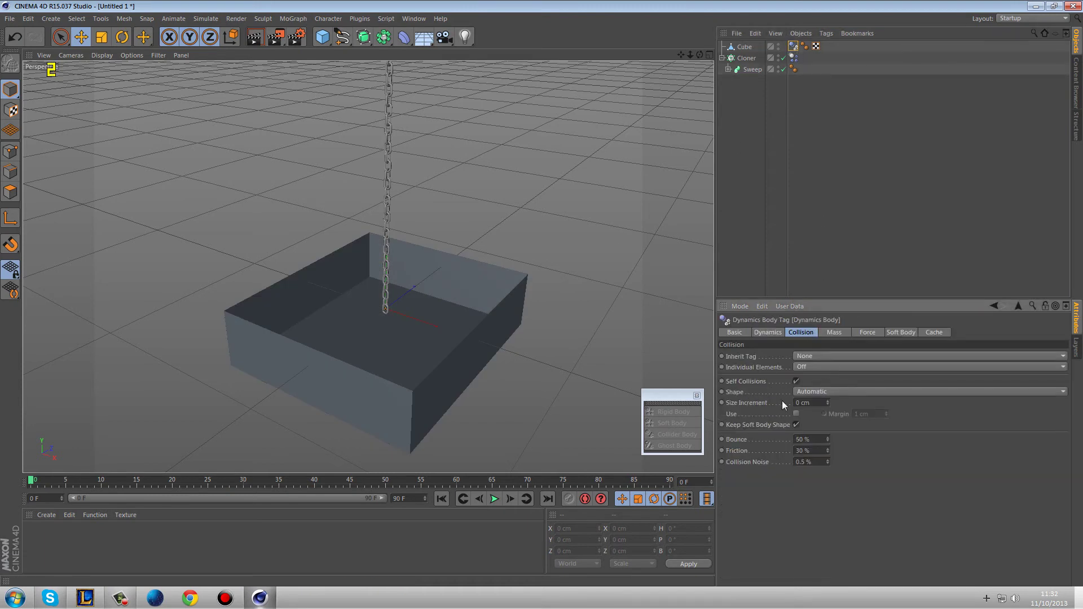
{"action": "left_click", "coordinate": [808, 392]}
{"action": "left_click", "coordinate": [834, 509]}
{"action": "left_click", "coordinate": [492, 499]}
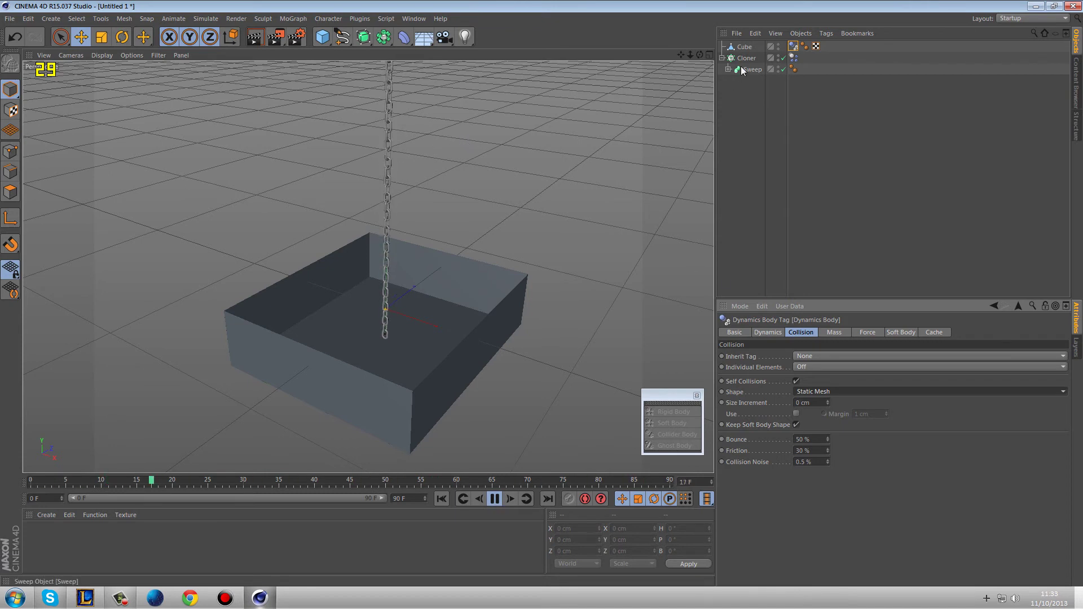
Step: Set the Cloner's Rigid Body Individual Elements to All, test, and rewind
{"action": "left_click", "coordinate": [793, 57]}
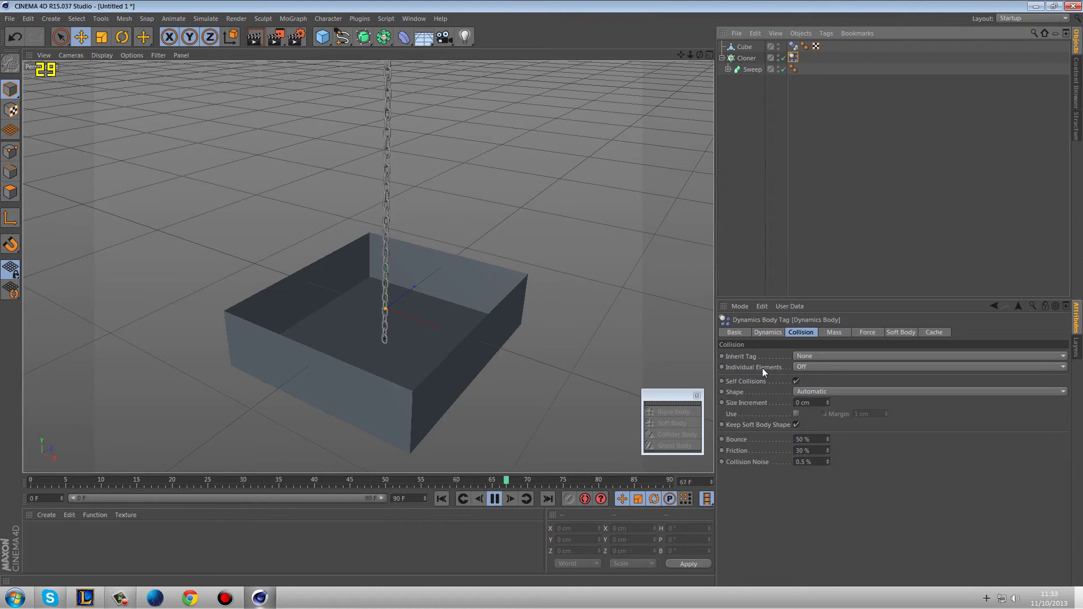
{"action": "left_click", "coordinate": [809, 367]}
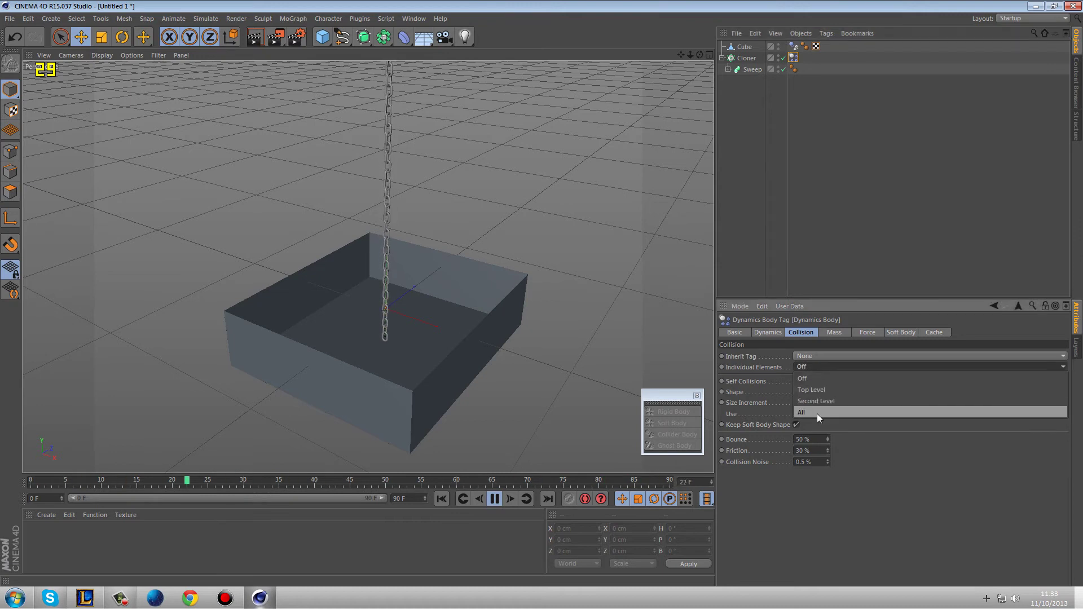
{"action": "left_click", "coordinate": [816, 414]}
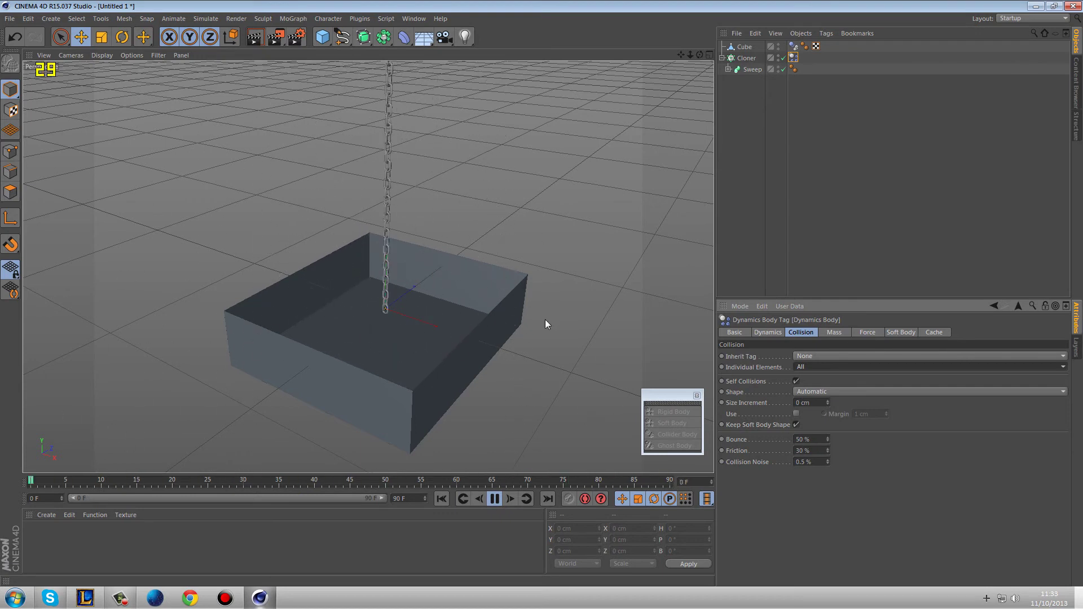
{"action": "left_click", "coordinate": [495, 500]}
{"action": "left_click", "coordinate": [437, 500]}
Step: Set the chain's collision Shape to Moving Mesh, play the drop, then rewind
{"action": "left_click", "coordinate": [805, 390]}
{"action": "left_click", "coordinate": [840, 491]}
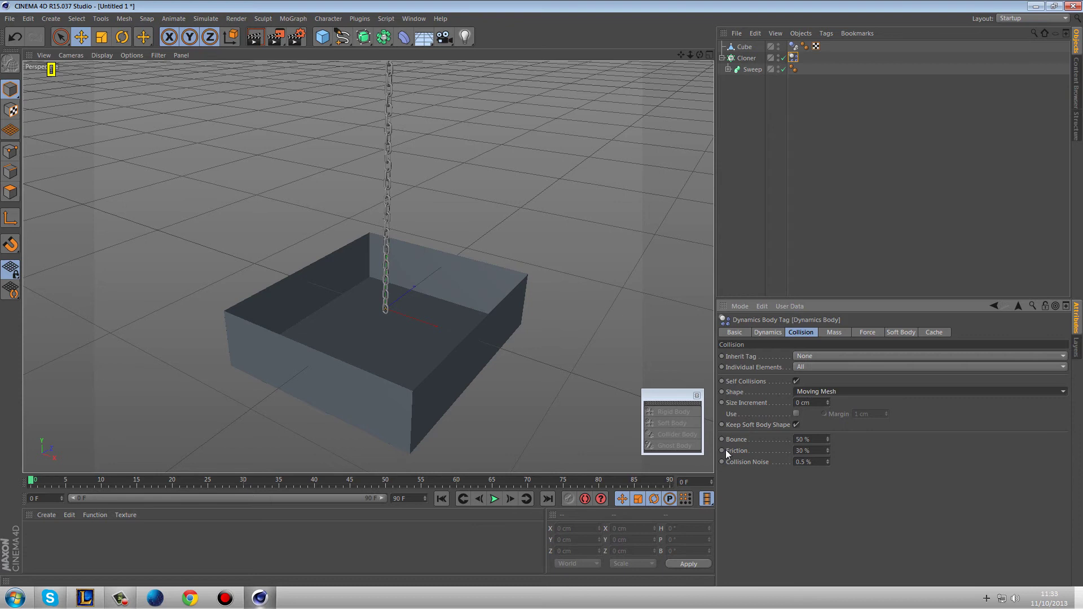
{"action": "left_click", "coordinate": [492, 498]}
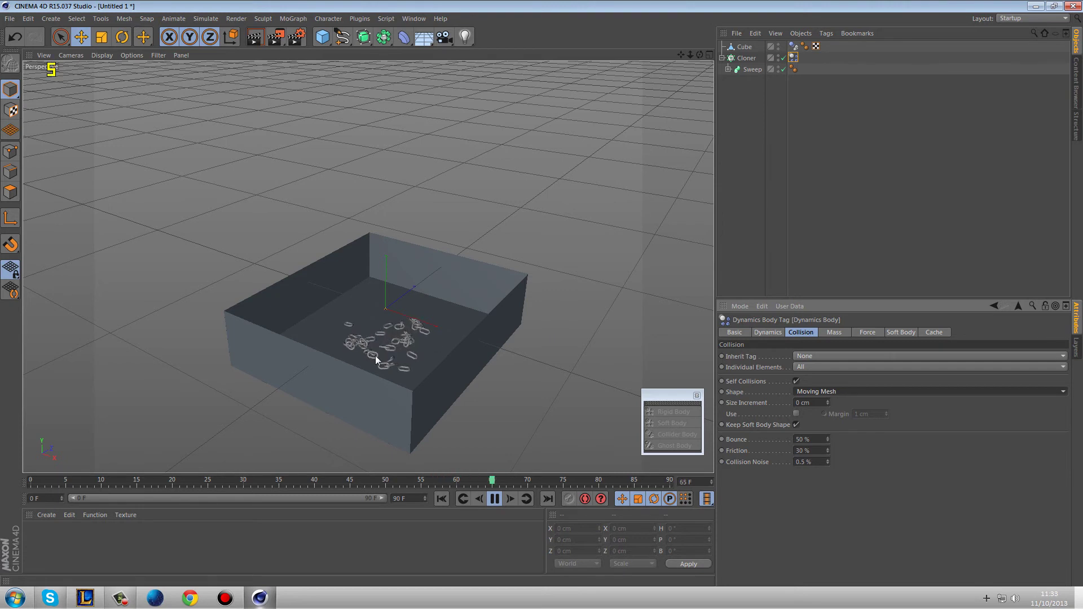
{"action": "left_click", "coordinate": [495, 499]}
{"action": "left_click", "coordinate": [442, 498]}
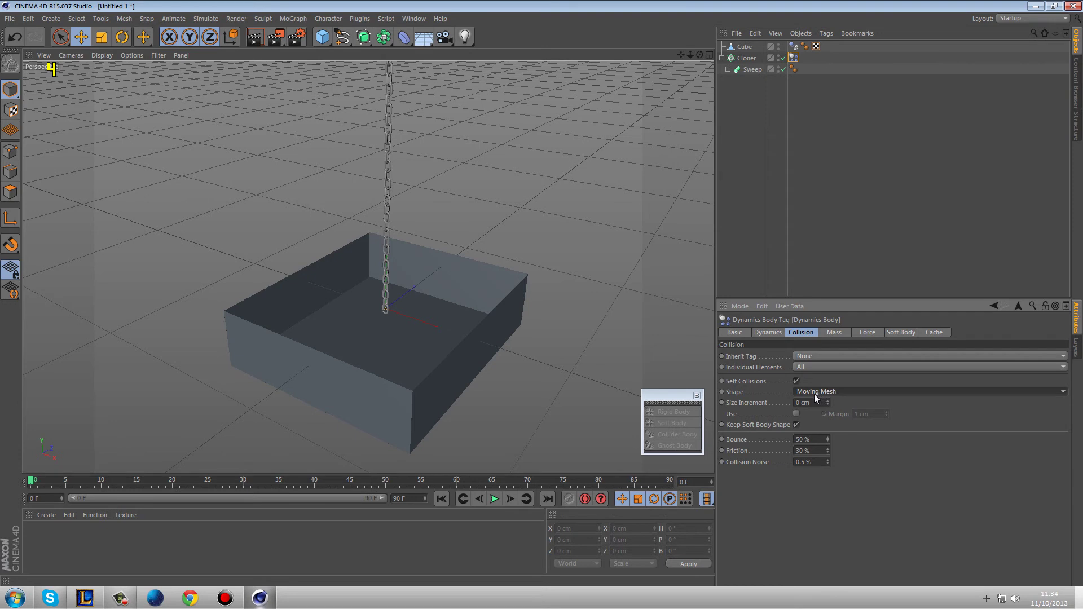
Step: Set the project's Dynamics Expert Steps per Frame to 20
{"action": "key", "text": "ctrl+d"}
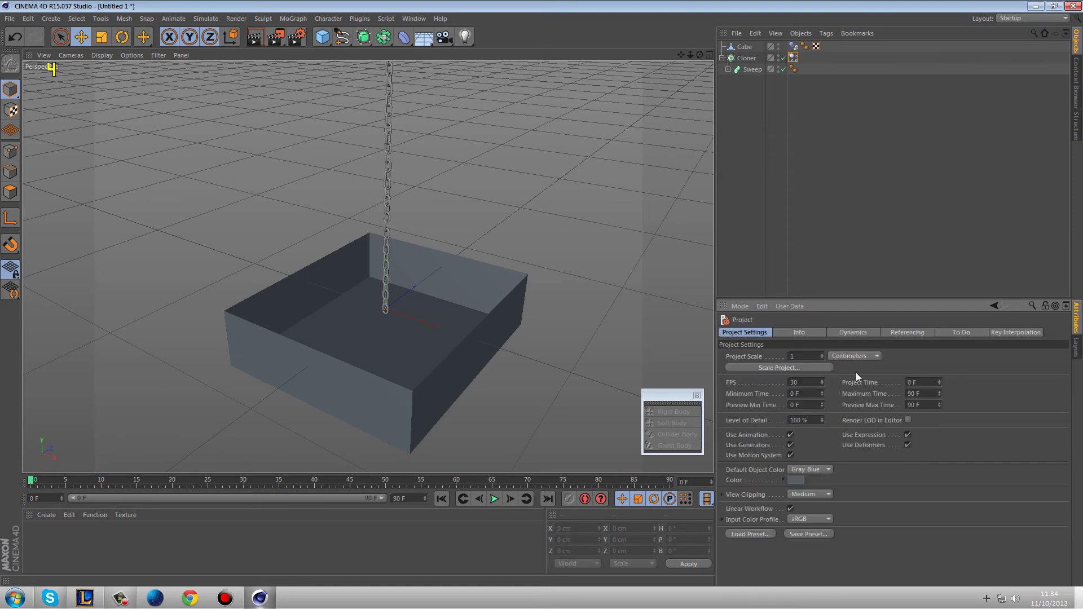
{"action": "left_click", "coordinate": [851, 332]}
{"action": "left_click", "coordinate": [820, 357]}
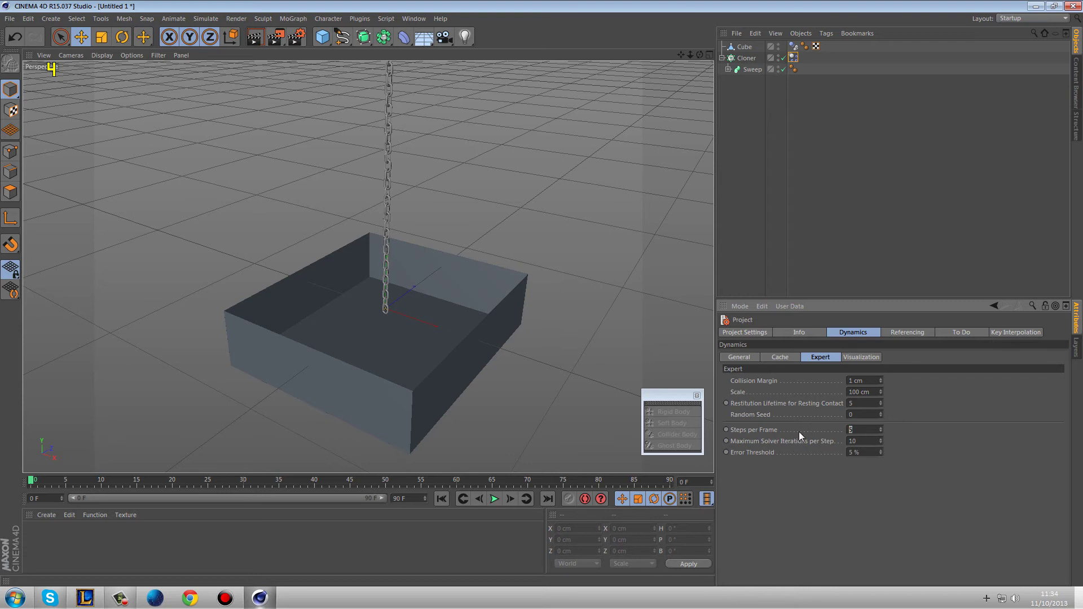
{"action": "type", "text": "20"}
{"action": "key", "text": "Return"}
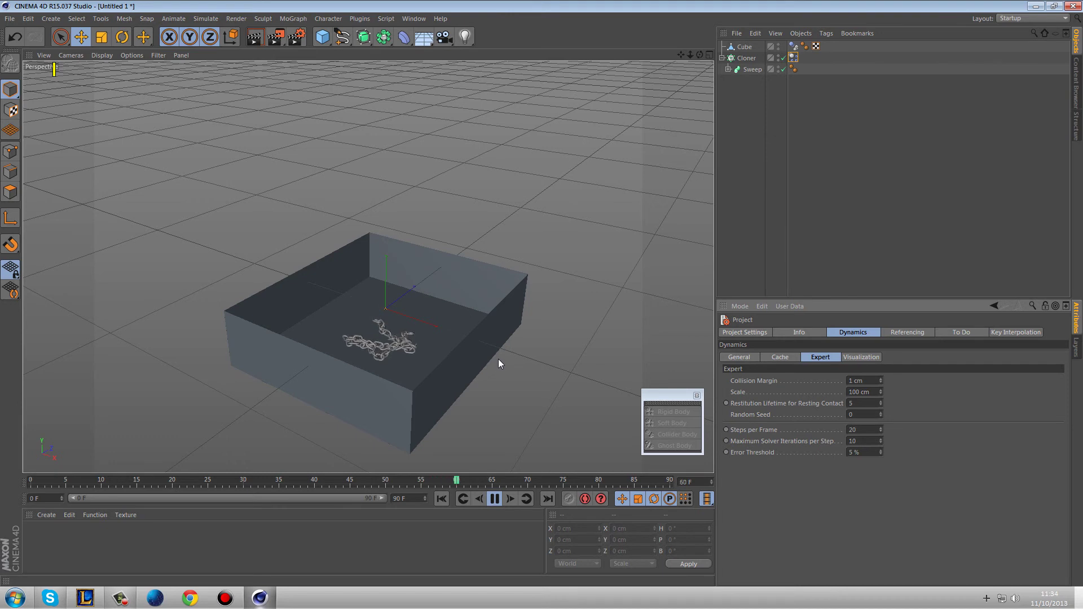
Step: Stop and rewind the simulation, then set Steps per Frame back to 5
{"action": "left_click", "coordinate": [495, 499]}
{"action": "left_click", "coordinate": [442, 499]}
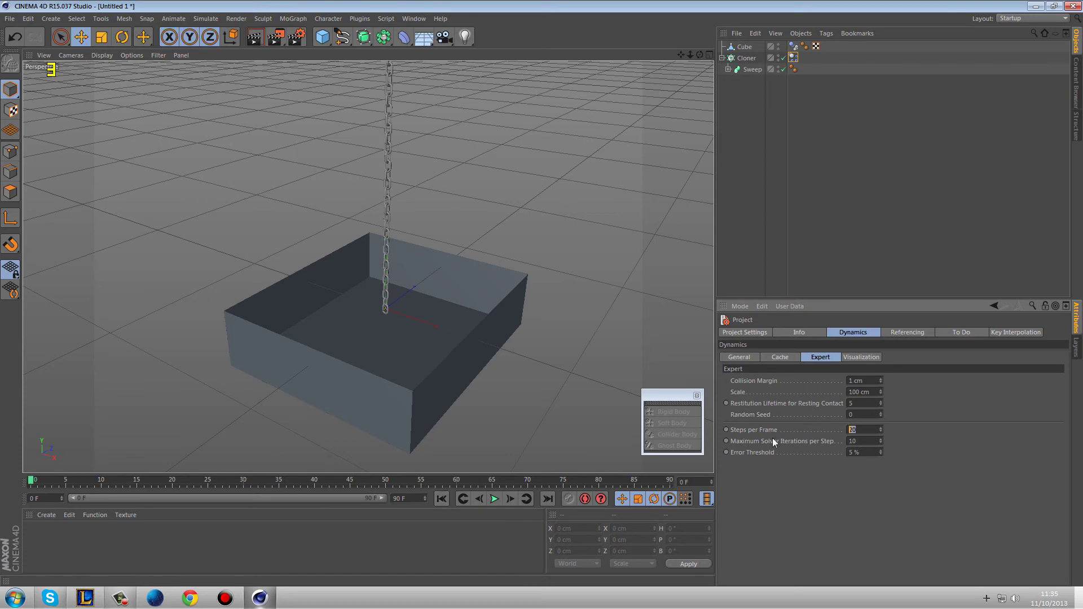
{"action": "type", "text": "5"}
Step: Copy the Sweep's Rectangle spline out to the top level of the hierarchy
{"action": "left_click", "coordinate": [737, 94]}
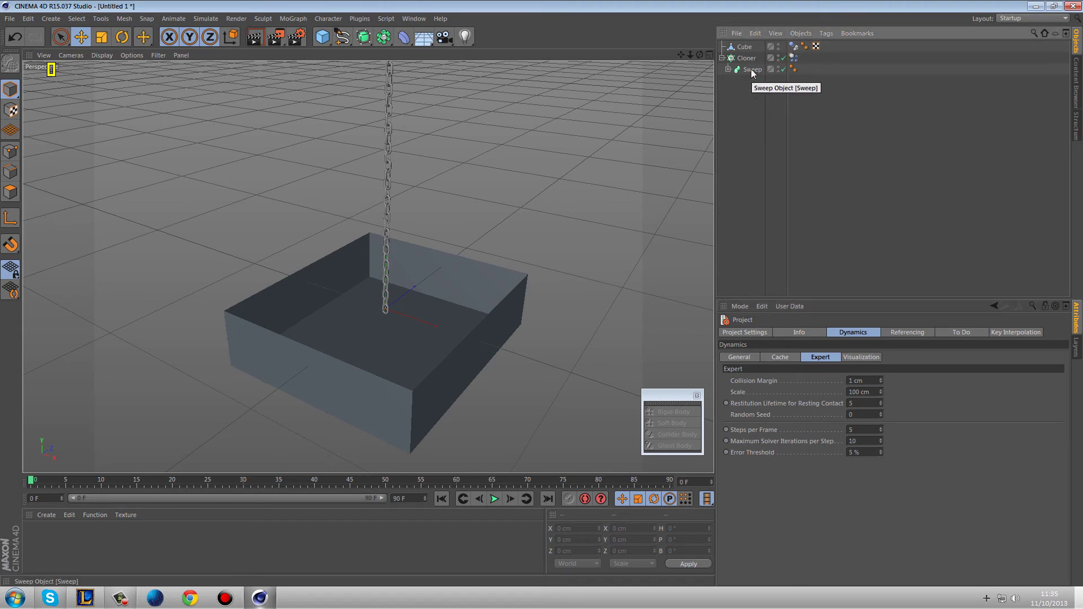
{"action": "left_click", "coordinate": [728, 69]}
{"action": "left_click_drag", "start_coordinate": [762, 92], "coordinate": [756, 104], "text": "ctrl"}
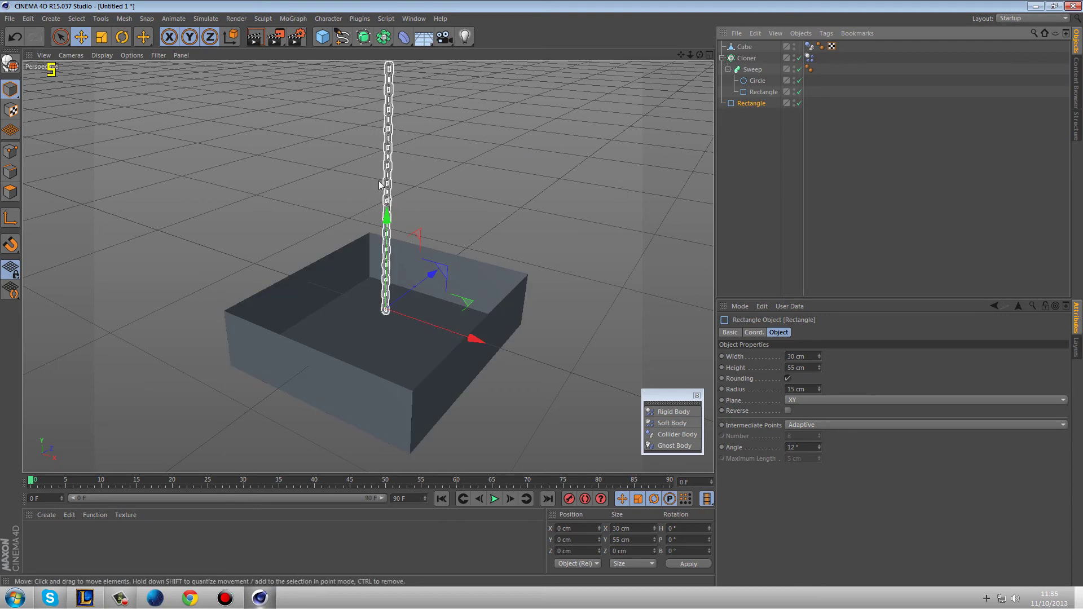
Step: Hide the Cloner chain and the Cube in the viewport
{"action": "left_click", "coordinate": [722, 58]}
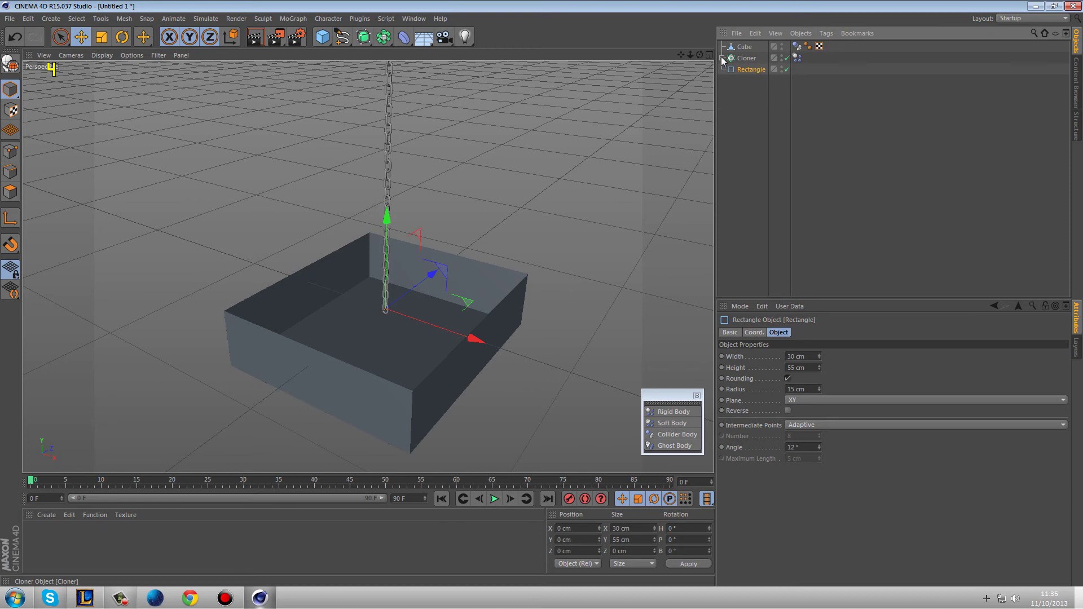
{"action": "left_click", "coordinate": [782, 58]}
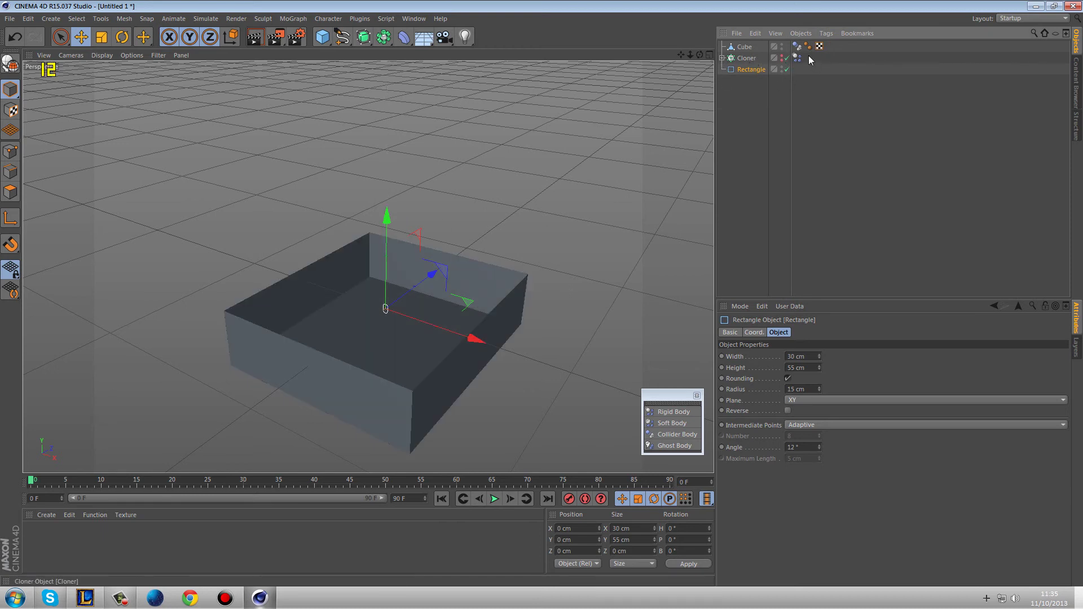
{"action": "left_click", "coordinate": [782, 47]}
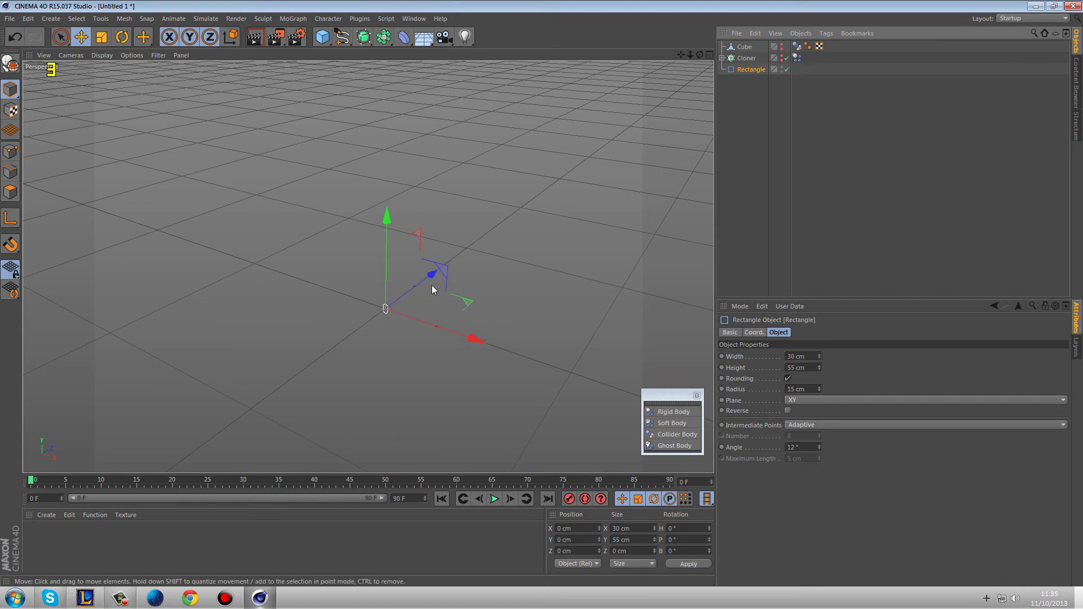
{"action": "left_click_drag", "start_coordinate": [433, 290], "coordinate": [513, 228], "text": "alt"}
{"action": "left_click", "coordinate": [721, 124]}
Step: Add a new Cloner renamed Proxy and a Cylinder primitive
{"action": "left_click", "coordinate": [292, 18]}
{"action": "left_click", "coordinate": [301, 103]}
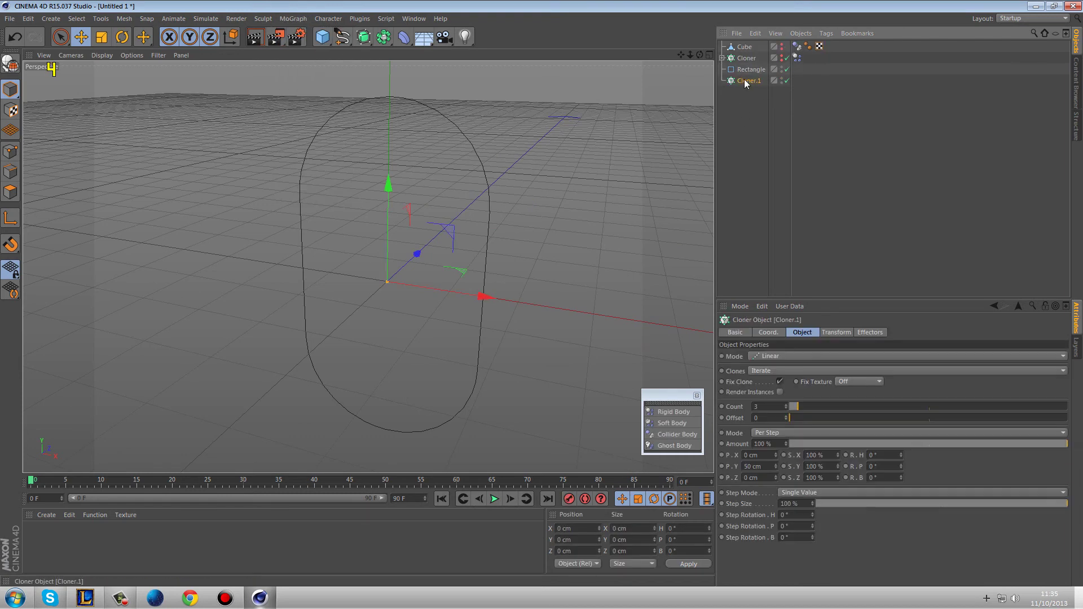
{"action": "double_click", "coordinate": [746, 80]}
{"action": "type", "text": "R"}
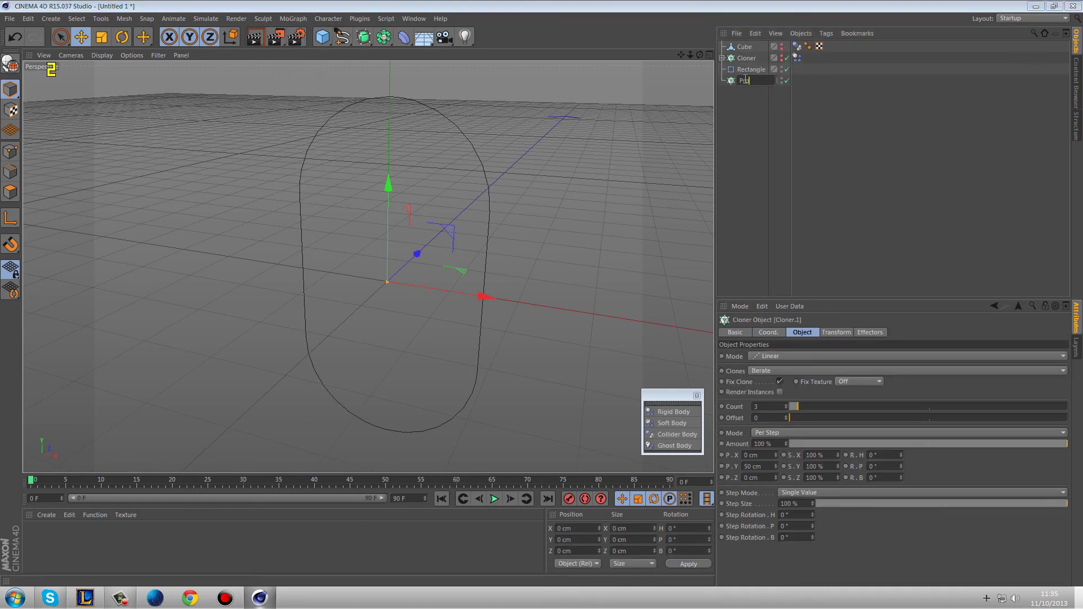
{"action": "key", "text": "Return"}
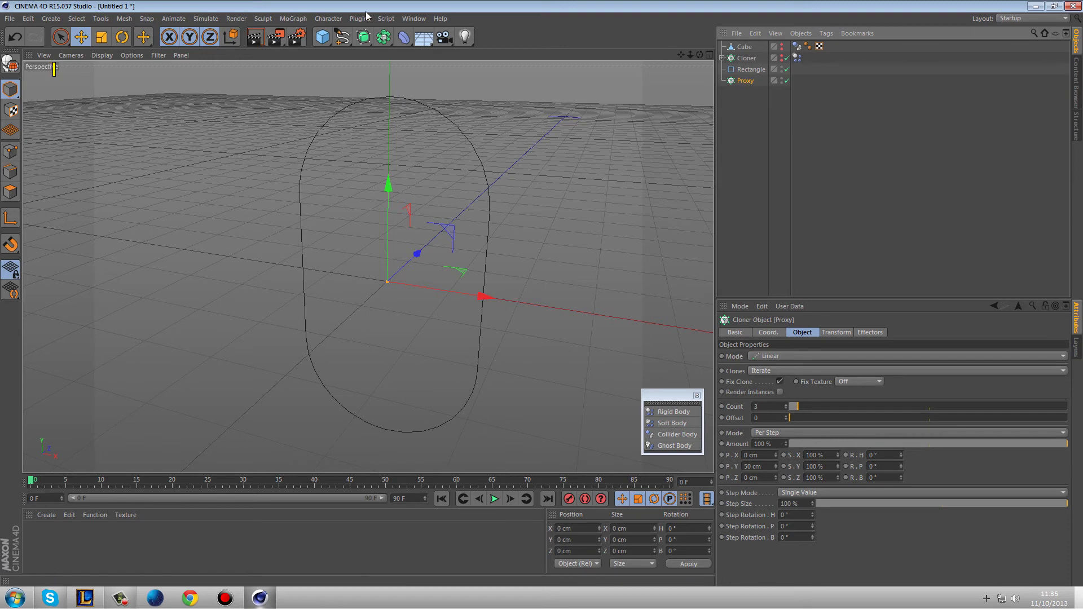
{"action": "left_click_drag", "start_coordinate": [324, 39], "coordinate": [542, 61]}
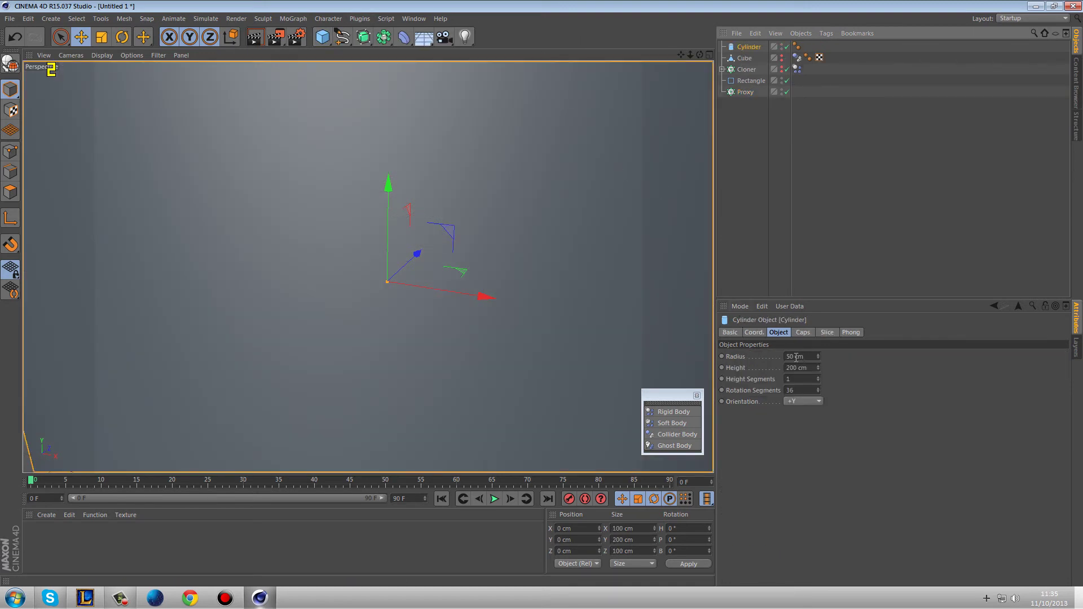
Step: Give the Cylinder 5 cm radius, 8 cm height, 8 rotation segments, and Gouraud Shading (Lines)
{"action": "left_click", "coordinate": [722, 69]}
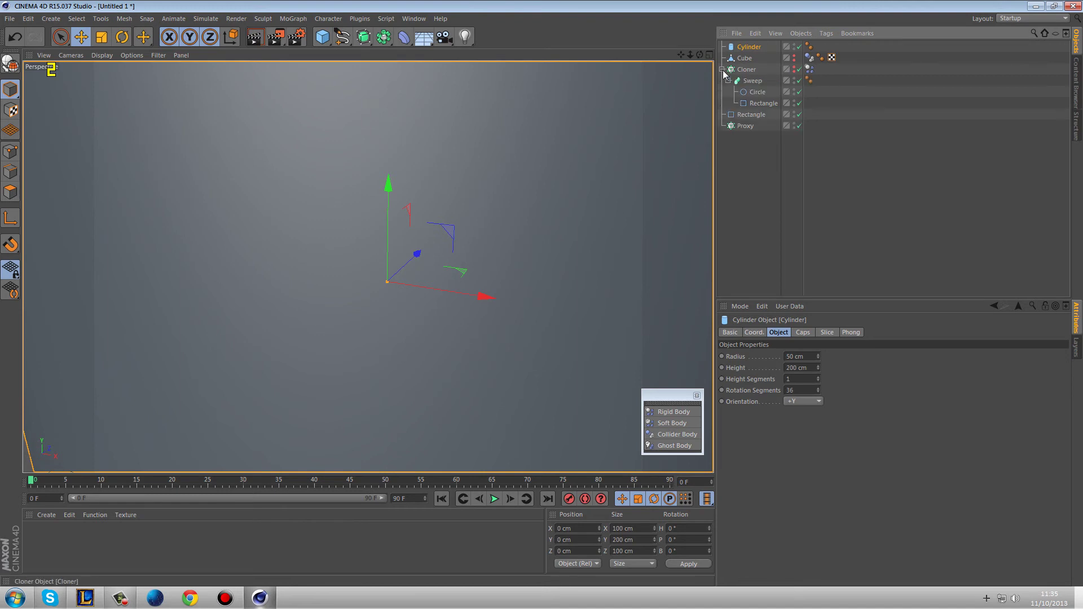
{"action": "left_click", "coordinate": [761, 91]}
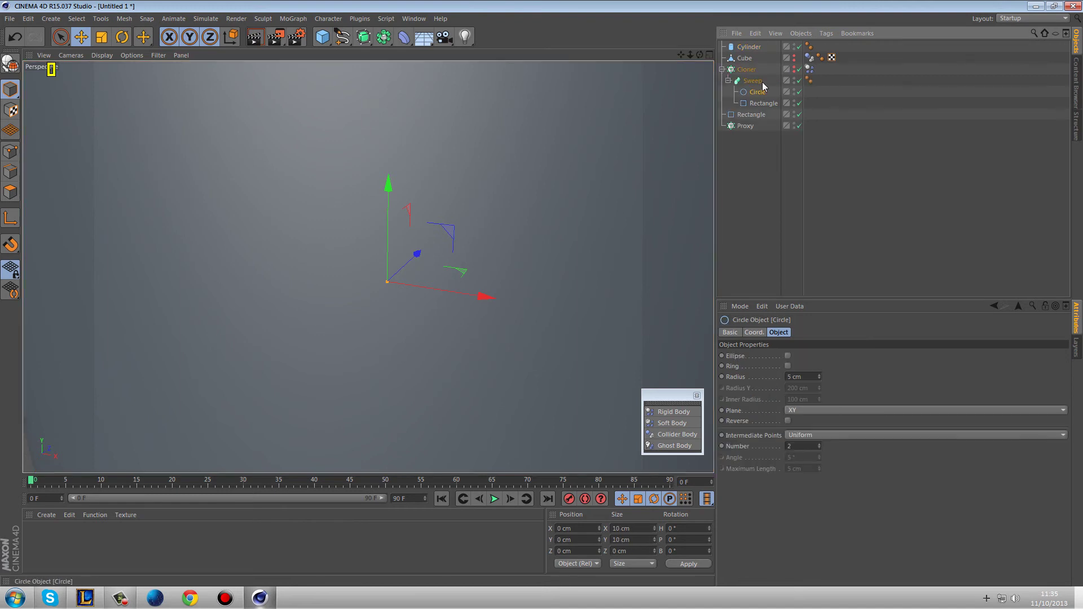
{"action": "left_click", "coordinate": [754, 47]}
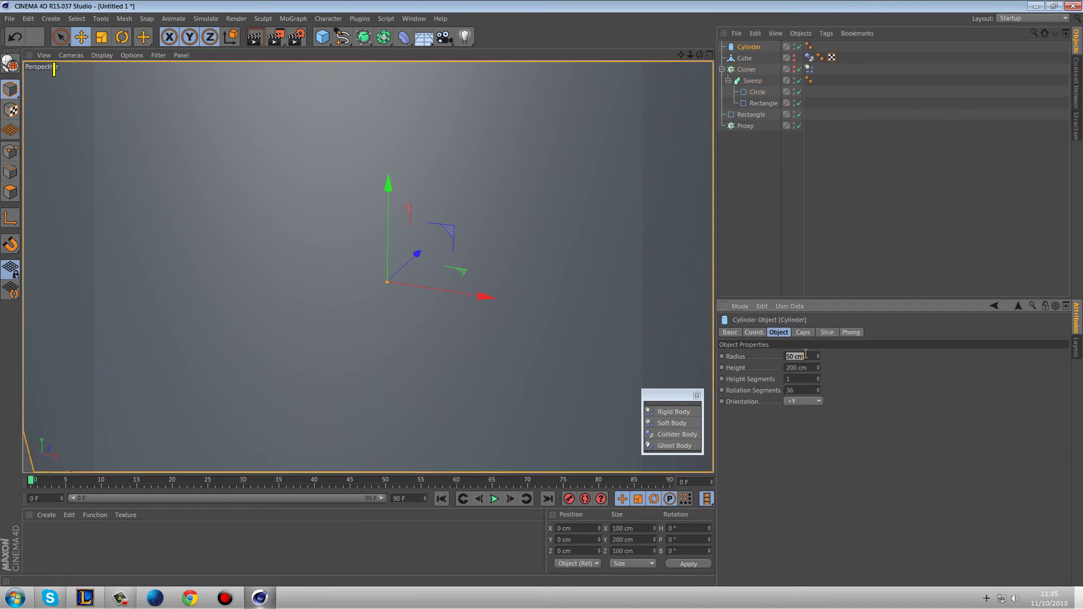
{"action": "key", "text": "Return"}
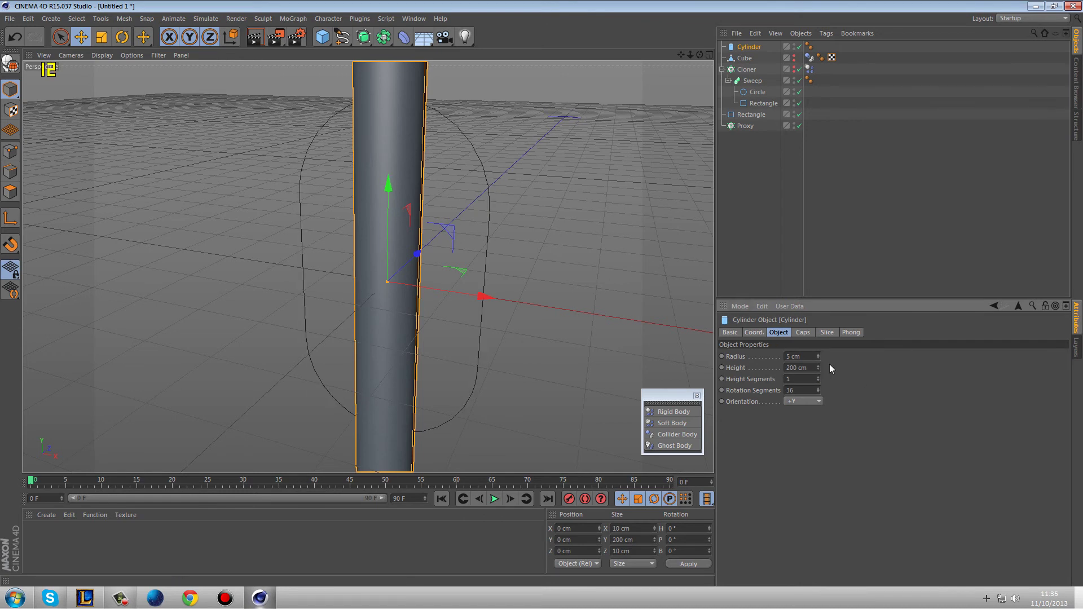
{"action": "left_click_drag", "start_coordinate": [817, 367], "coordinate": [817, 418]}
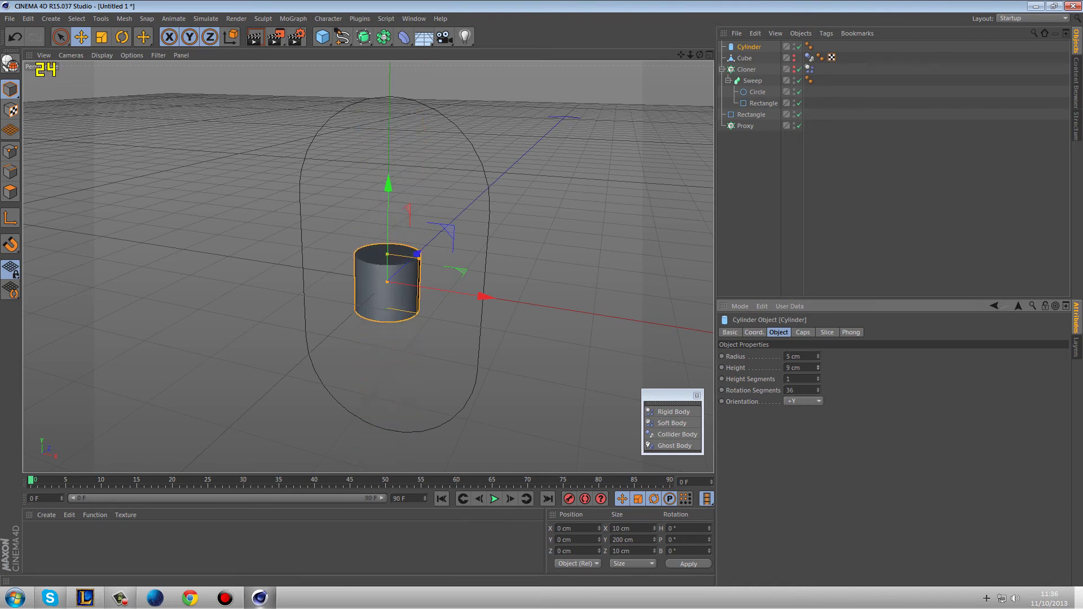
{"action": "left_click", "coordinate": [818, 369]}
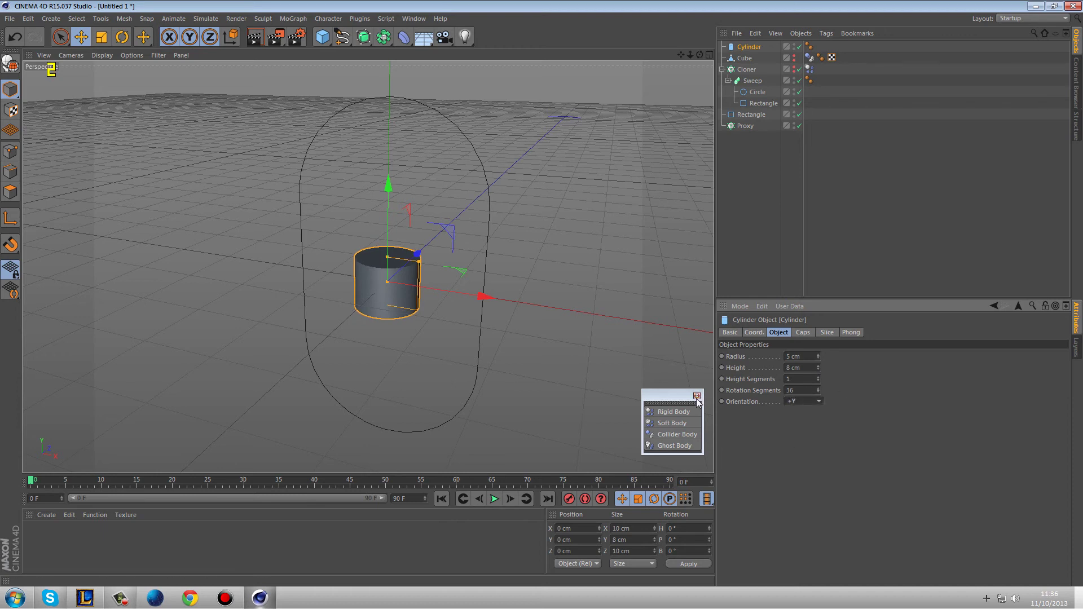
{"action": "left_click", "coordinate": [804, 390]}
{"action": "key", "text": "Return"}
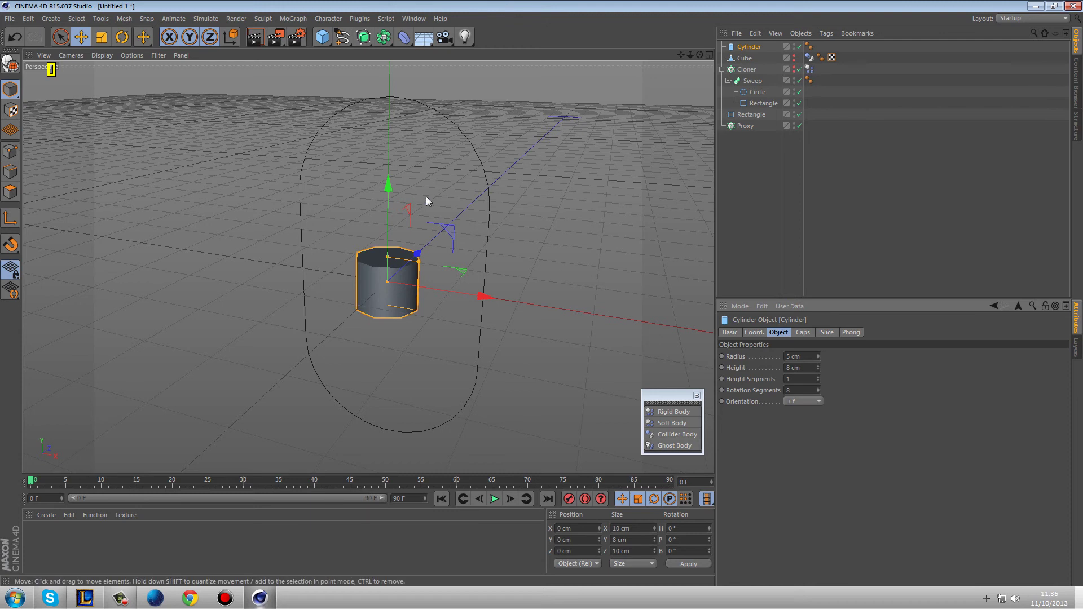
{"action": "left_click", "coordinate": [103, 55]}
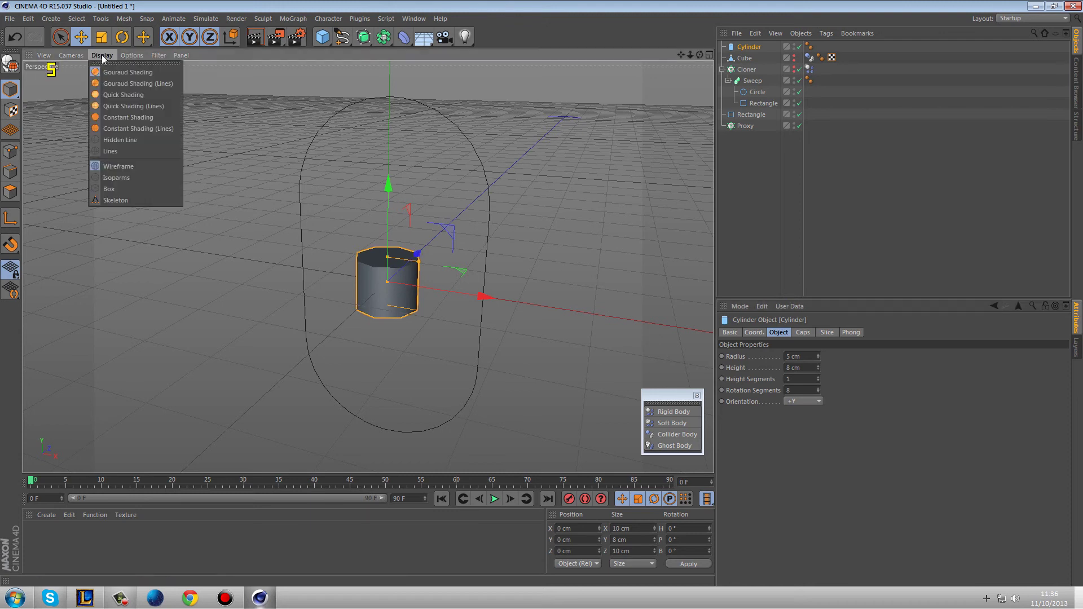
{"action": "left_click", "coordinate": [120, 80]}
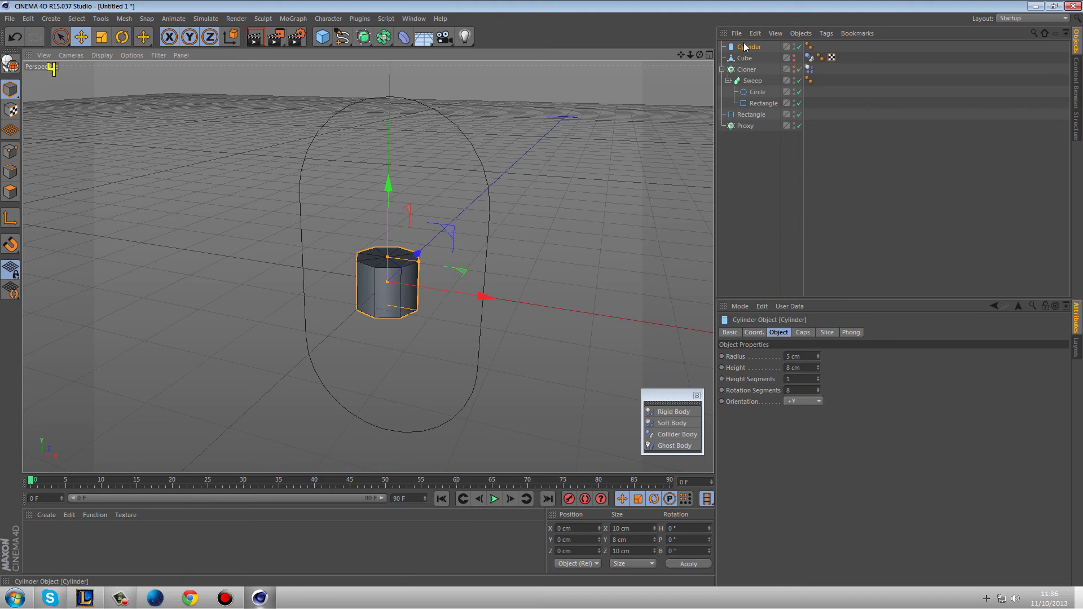
Step: Parent the Cylinder under Proxy and set the cloner to Object mode using the Rectangle spline
{"action": "left_click_drag", "start_coordinate": [745, 128], "coordinate": [747, 122]}
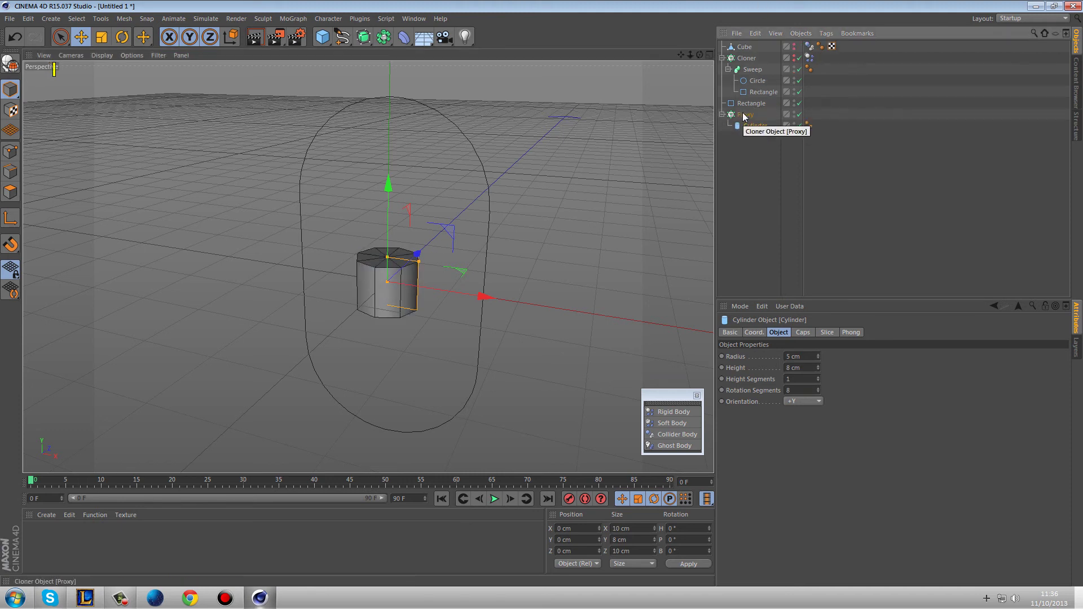
{"action": "left_click", "coordinate": [745, 114]}
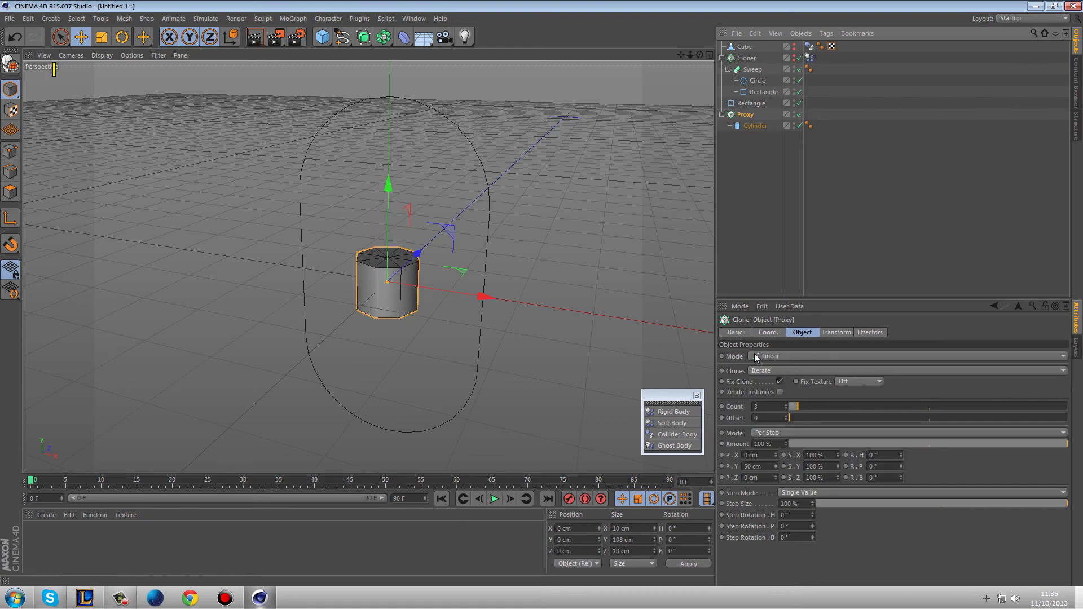
{"action": "left_click", "coordinate": [756, 357]}
{"action": "left_click", "coordinate": [767, 364]}
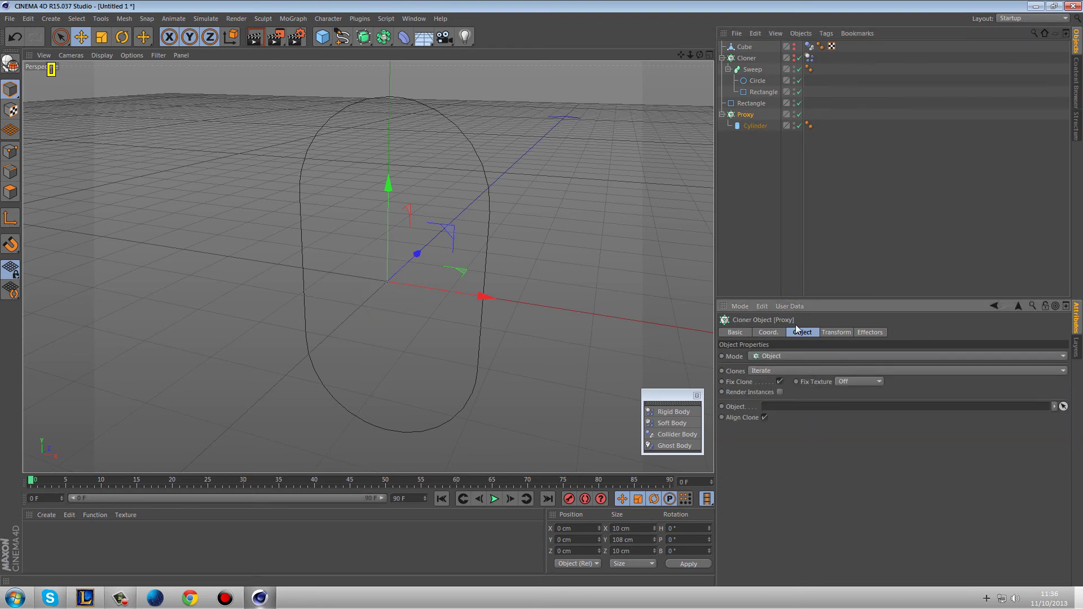
{"action": "left_click_drag", "start_coordinate": [753, 103], "coordinate": [780, 413]}
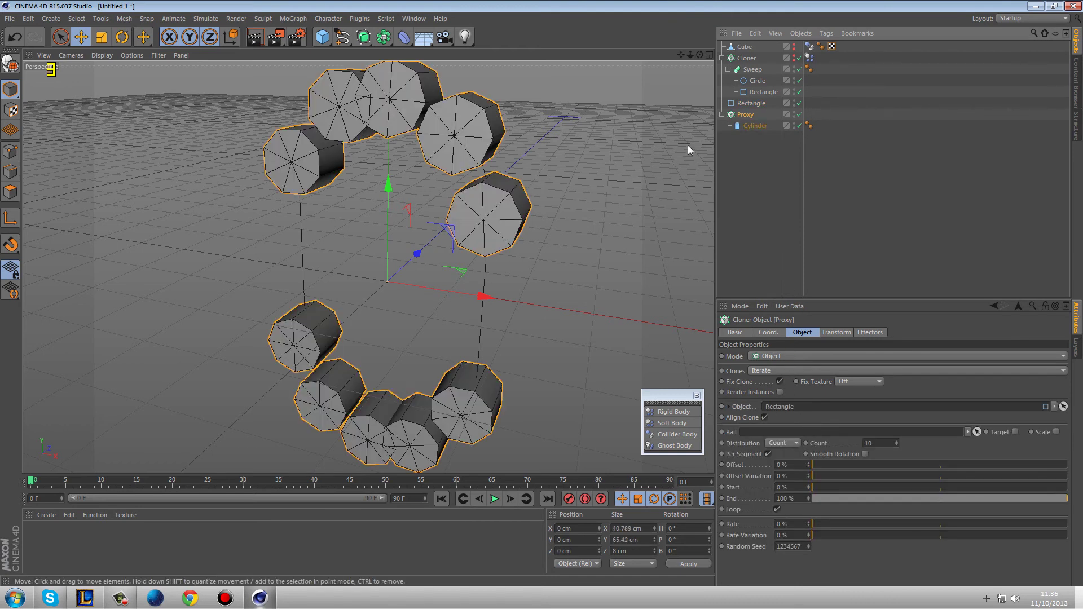
Step: Set the Cylinder's orientation to +Z
{"action": "left_click", "coordinate": [756, 126]}
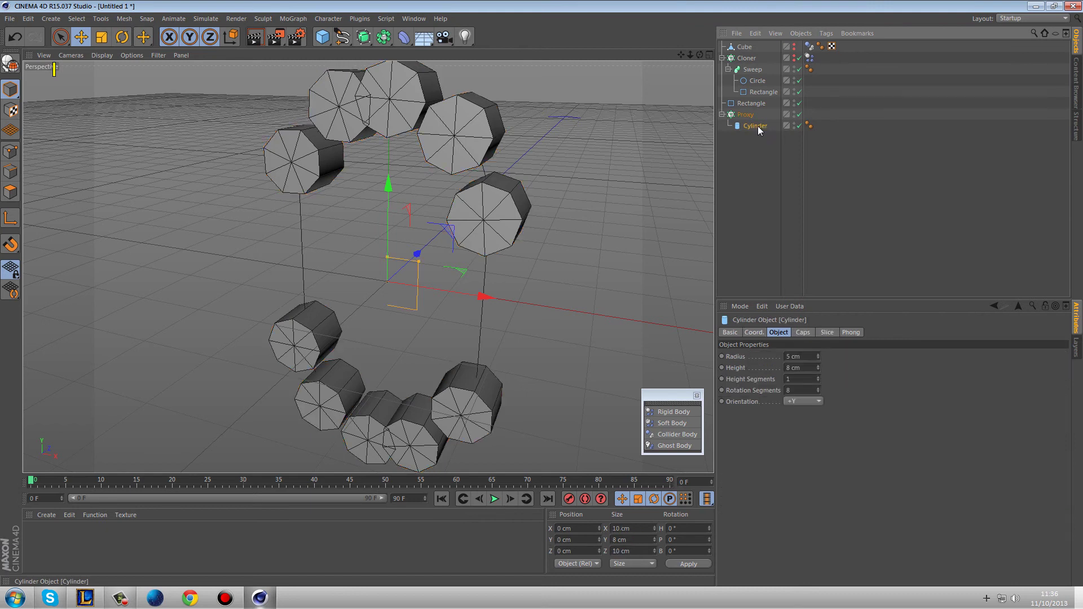
{"action": "left_click", "coordinate": [796, 404]}
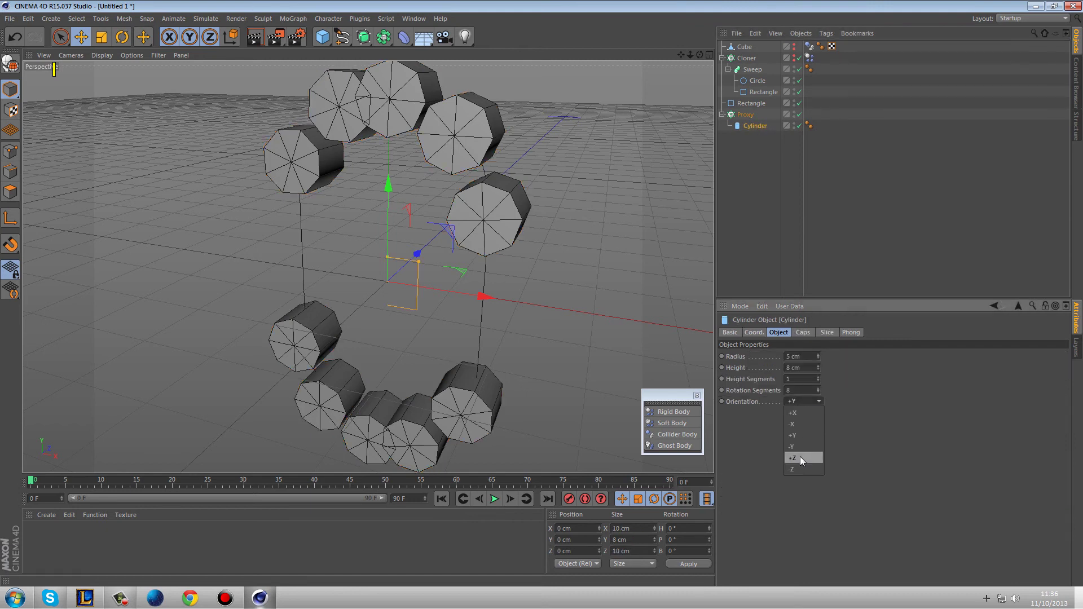
{"action": "left_click", "coordinate": [799, 456]}
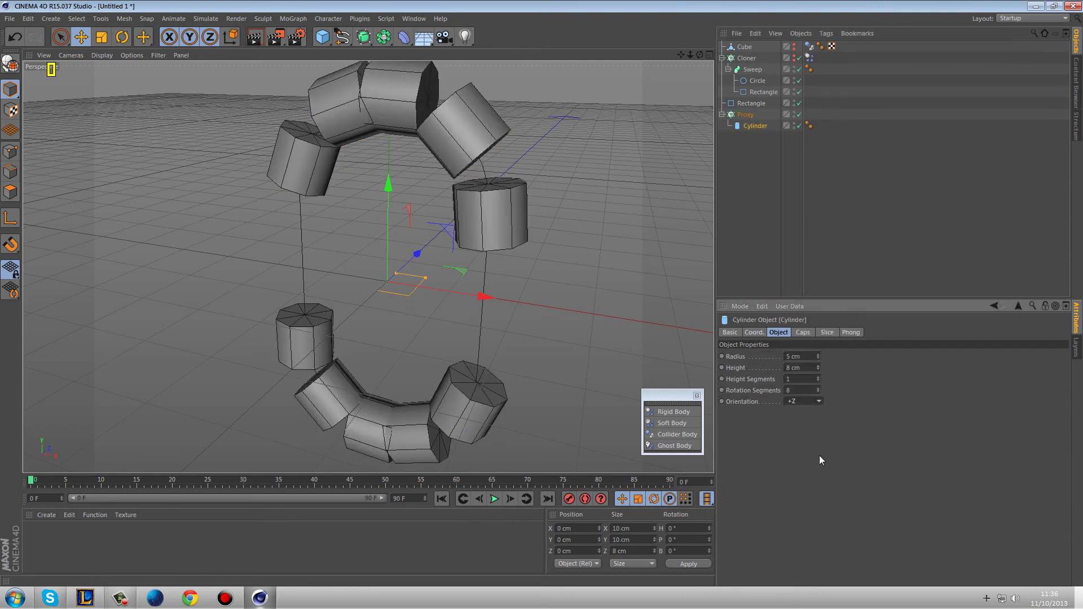
Step: Set Proxy's distribution to Even, enable Smooth Rotation and raise Count to 19
{"action": "left_click", "coordinate": [745, 115]}
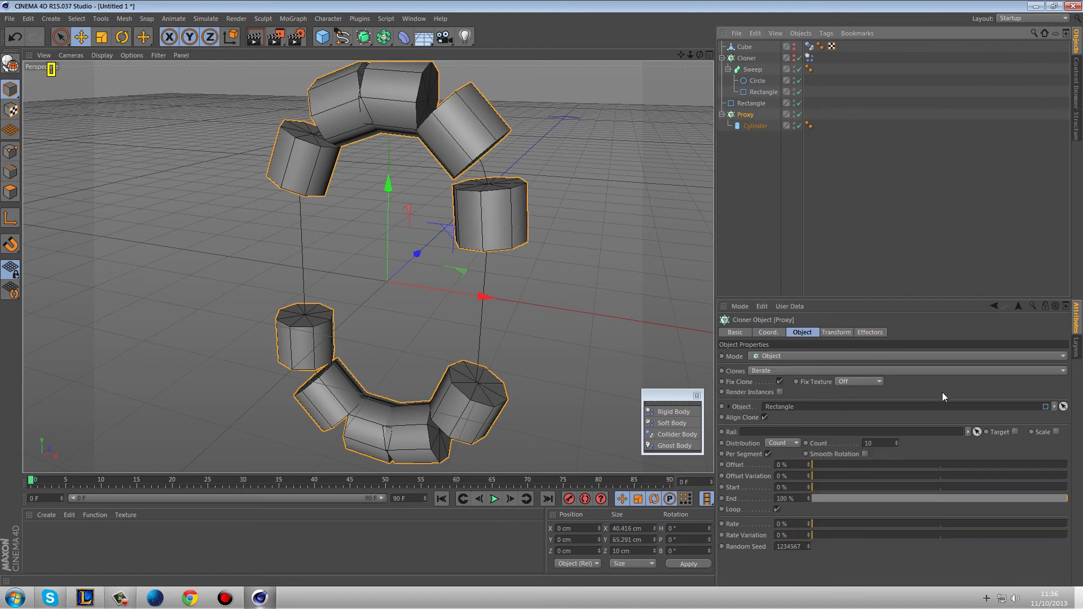
{"action": "left_click", "coordinate": [788, 443]}
{"action": "left_click", "coordinate": [789, 477]}
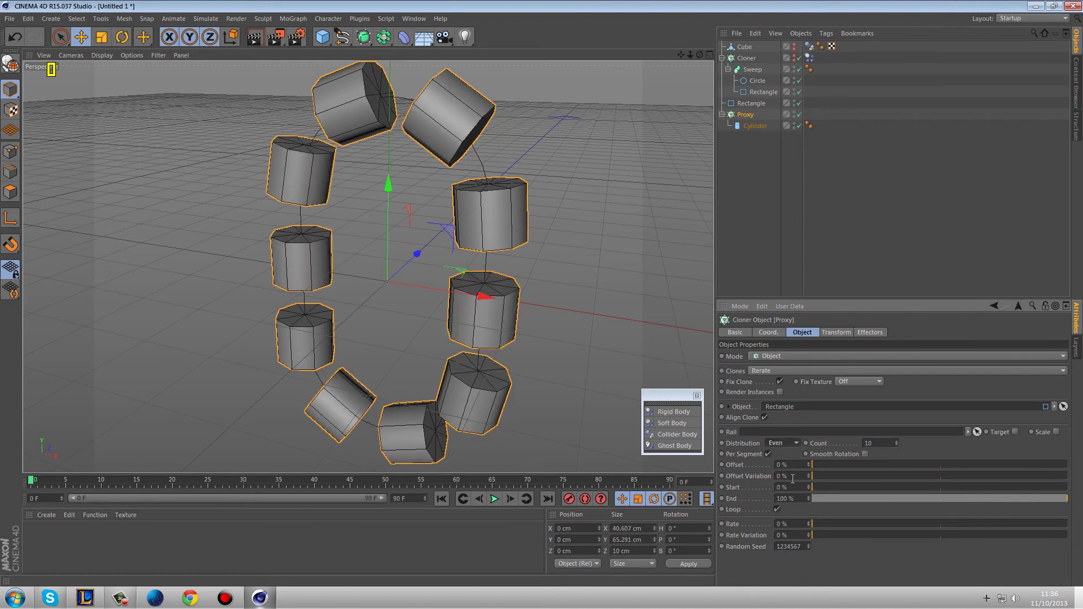
{"action": "left_click", "coordinate": [864, 454]}
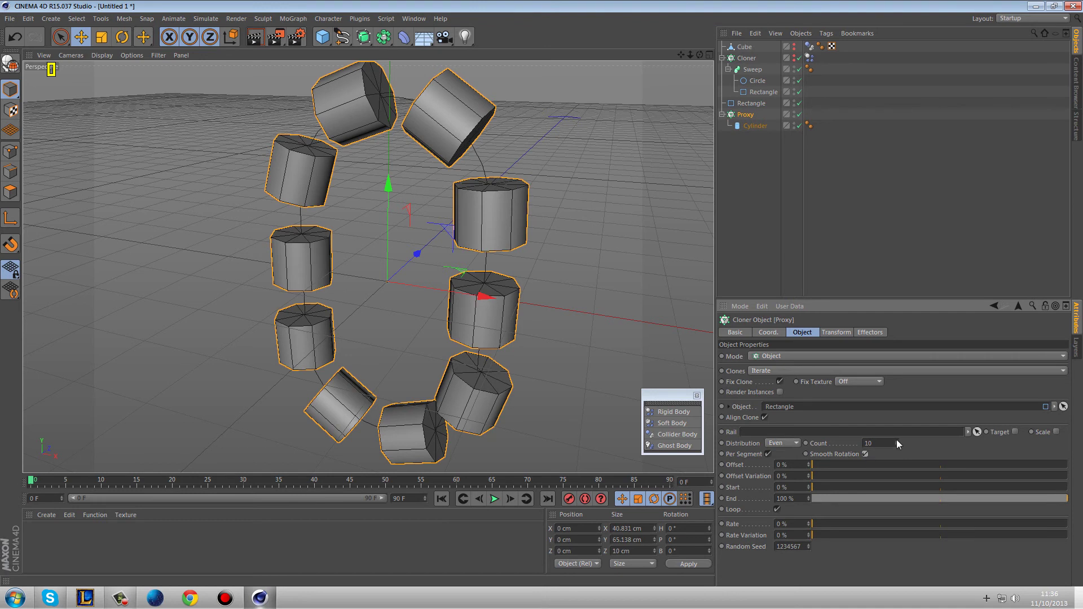
{"action": "left_click_drag", "start_coordinate": [897, 444], "coordinate": [895, 420]}
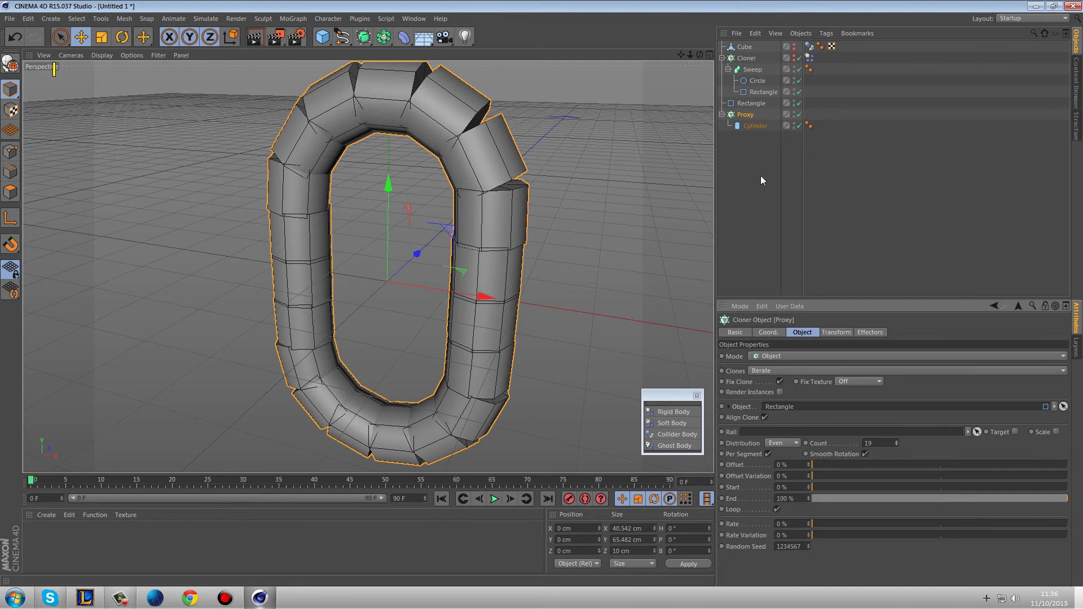
Step: Group Rectangle, Proxy and Cylinder under a Null with Alt+G and hide it
{"action": "left_click_drag", "start_coordinate": [756, 143], "coordinate": [744, 100]}
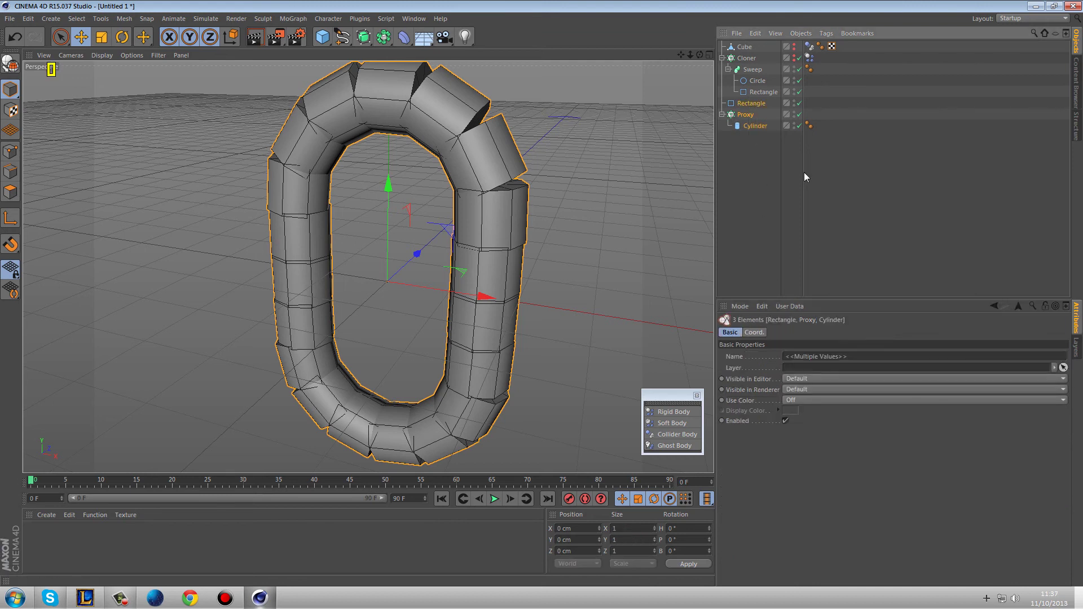
{"action": "key", "text": "alt+g"}
{"action": "left_click", "coordinate": [794, 103]}
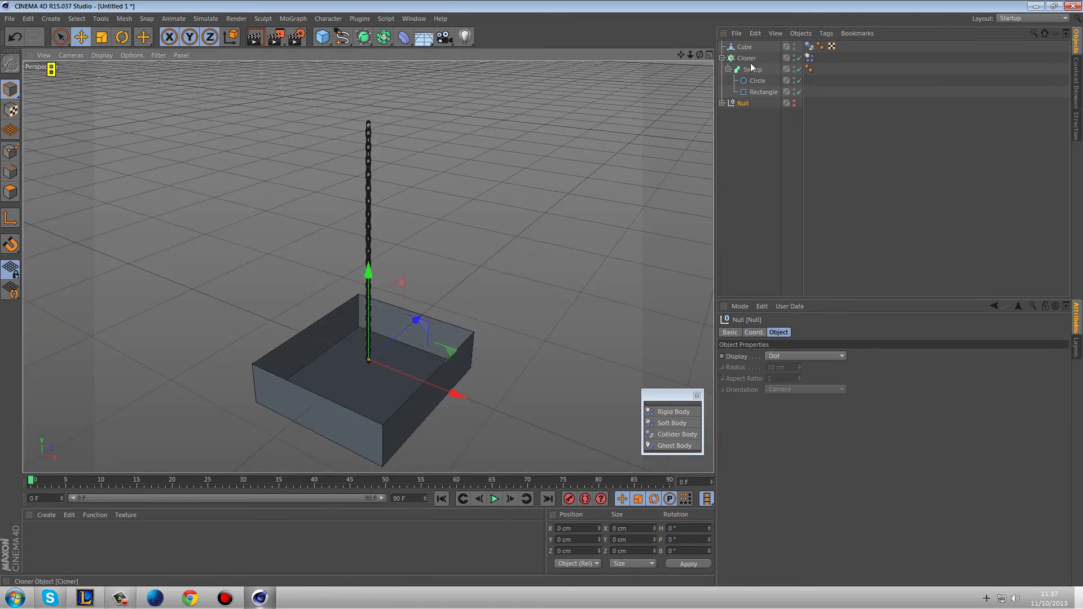
Step: Set the chain's Dynamics Body Shape to Another Object and assign Proxy to it
{"action": "left_click", "coordinate": [809, 57]}
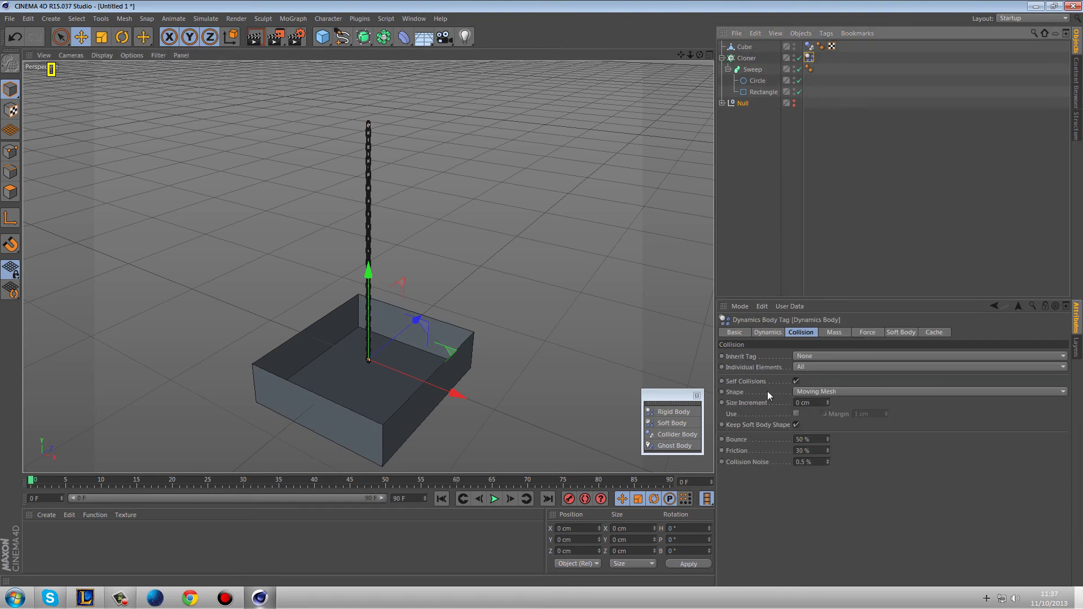
{"action": "left_click", "coordinate": [804, 391]}
{"action": "left_click", "coordinate": [826, 519]}
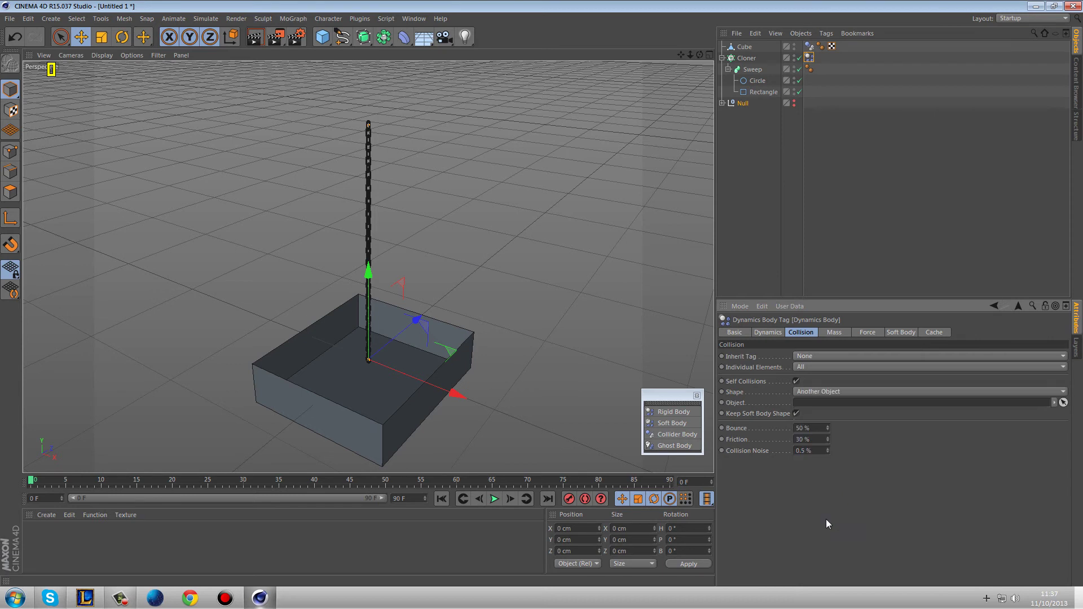
{"action": "left_click", "coordinate": [721, 103]}
{"action": "left_click", "coordinate": [728, 126]}
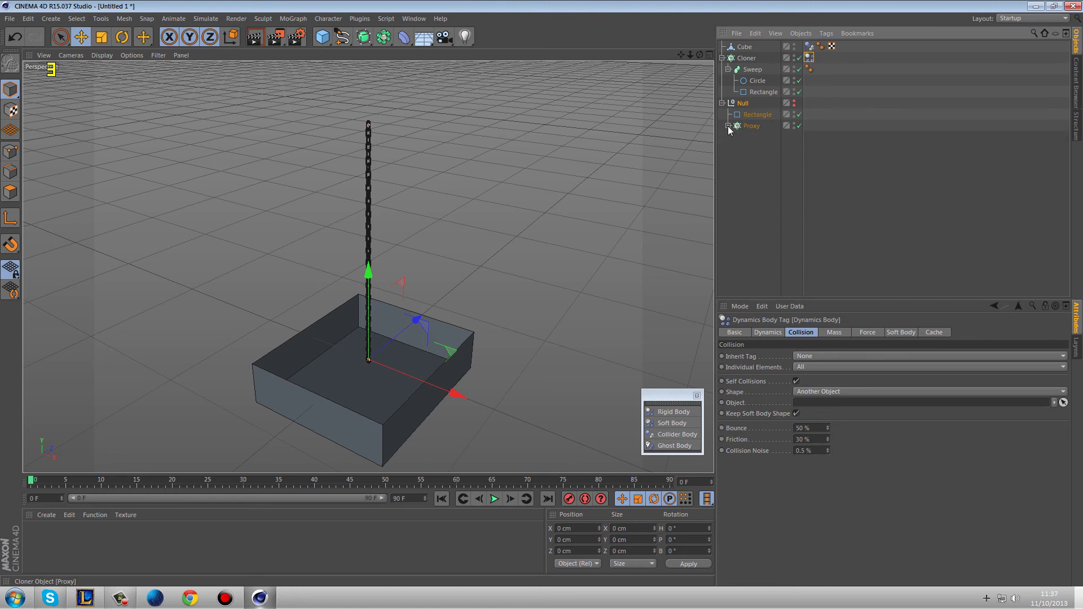
{"action": "left_click_drag", "start_coordinate": [747, 125], "coordinate": [806, 404]}
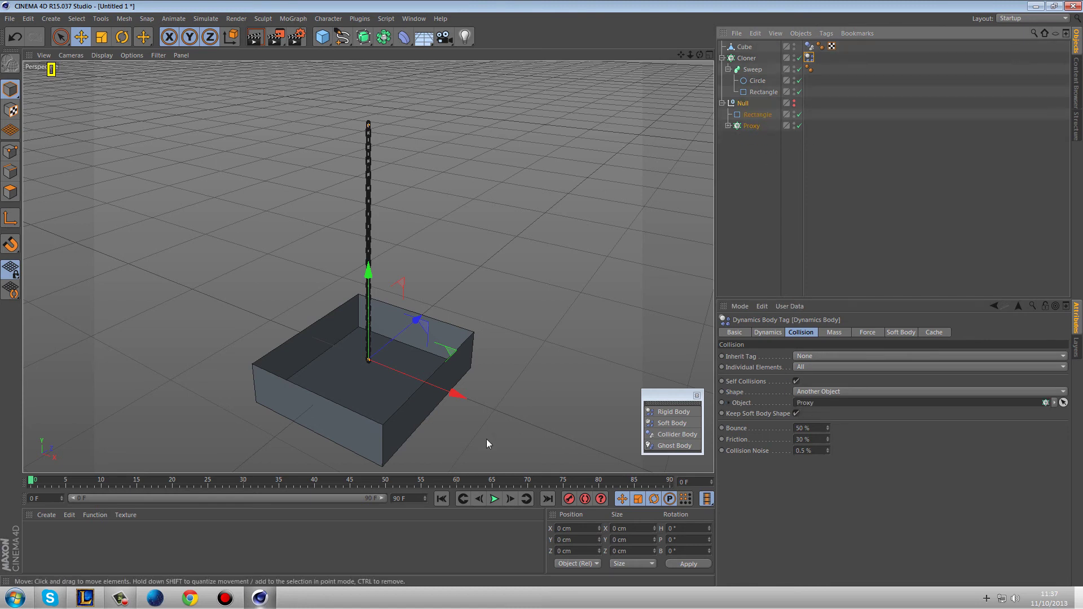
Step: Switch to Gouraud Shading, play the chain dropping into the box, then rewind to frame 0
{"action": "left_click", "coordinate": [94, 59]}
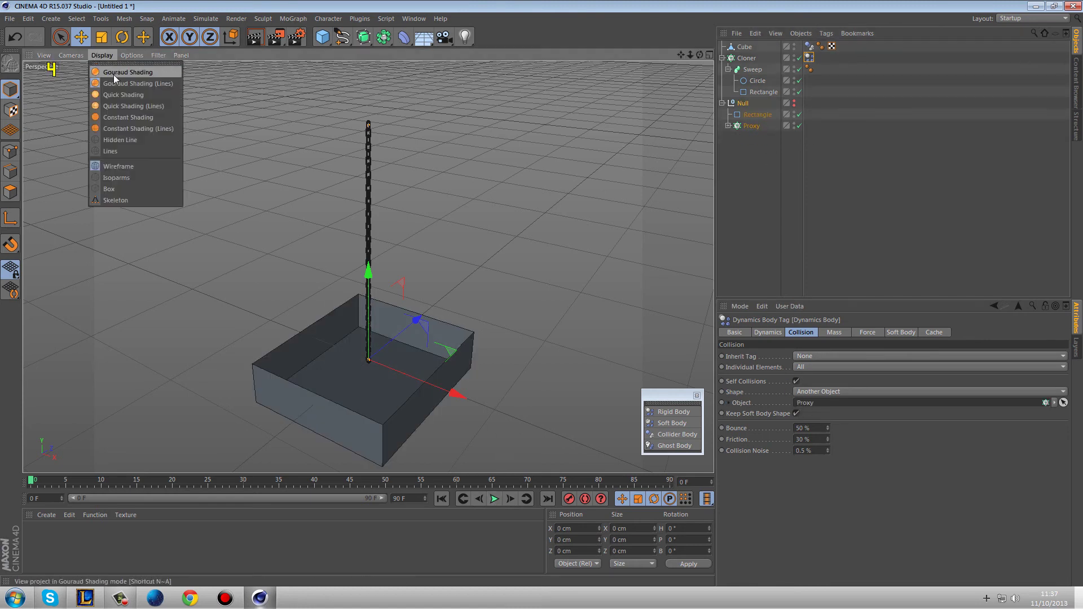
{"action": "left_click", "coordinate": [113, 74]}
{"action": "left_click", "coordinate": [493, 500]}
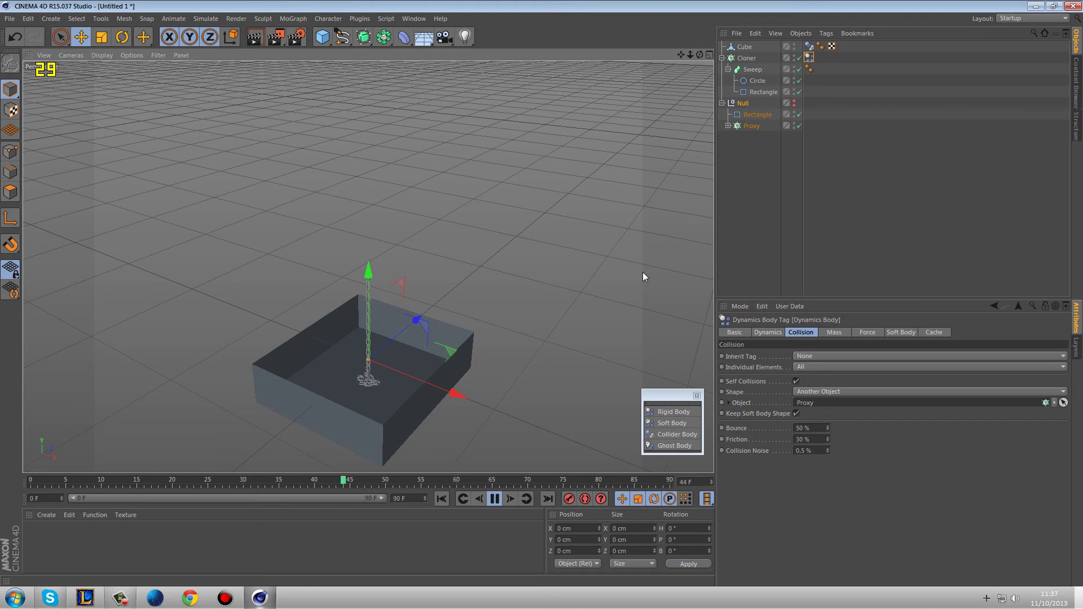
{"action": "left_click", "coordinate": [493, 498]}
{"action": "left_click", "coordinate": [460, 499]}
Step: Zoom and orbit the viewport to centre the chain and box
{"action": "scroll", "coordinate": [397, 351], "scroll_direction": "up", "scroll_amount": 5}
{"action": "scroll", "coordinate": [387, 345], "scroll_direction": "up", "scroll_amount": 6}
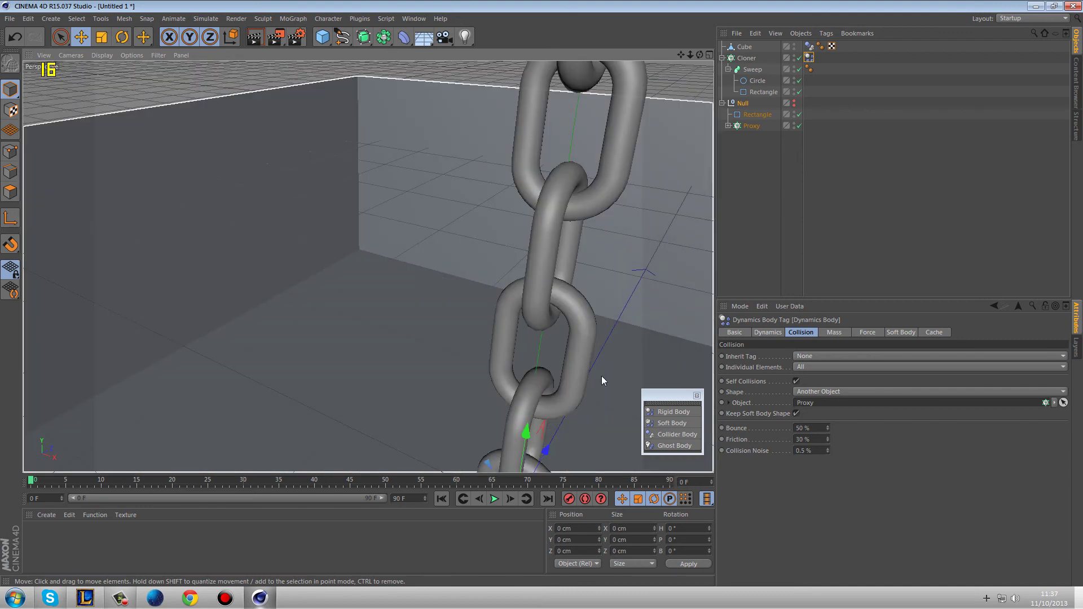
{"action": "left_click_drag", "start_coordinate": [610, 370], "coordinate": [315, 201], "text": "alt"}
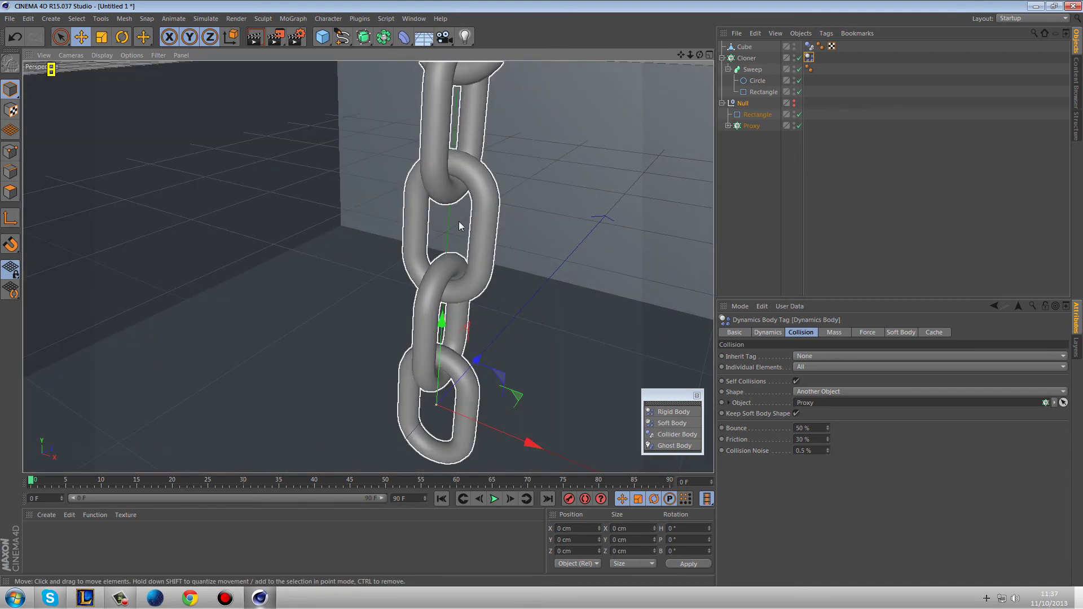
{"action": "scroll", "coordinate": [580, 209], "scroll_direction": "down", "scroll_amount": 8}
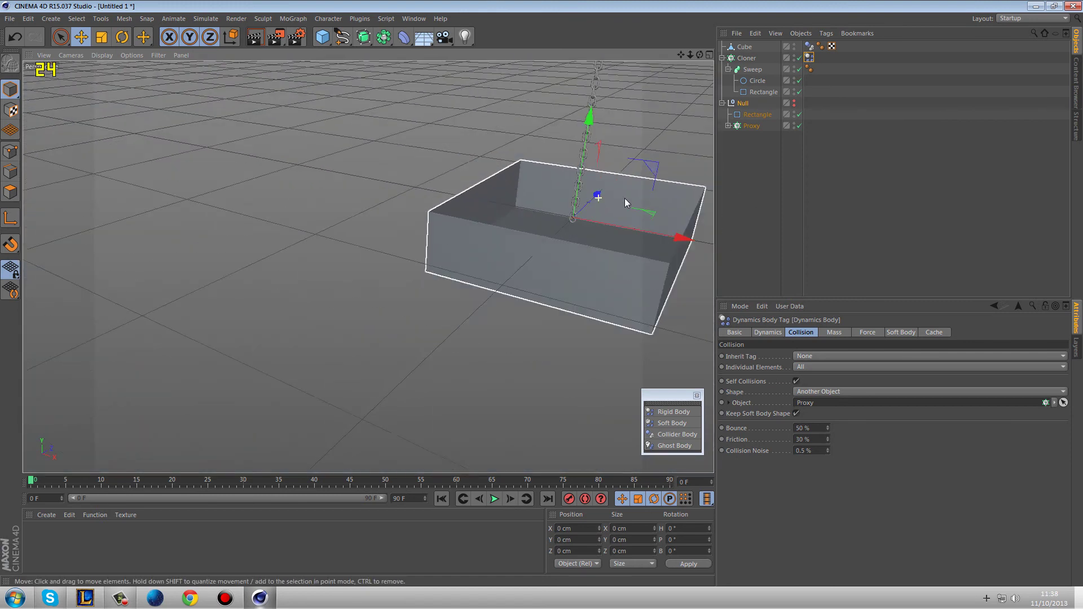
{"action": "left_click_drag", "start_coordinate": [624, 198], "coordinate": [485, 271], "text": "alt"}
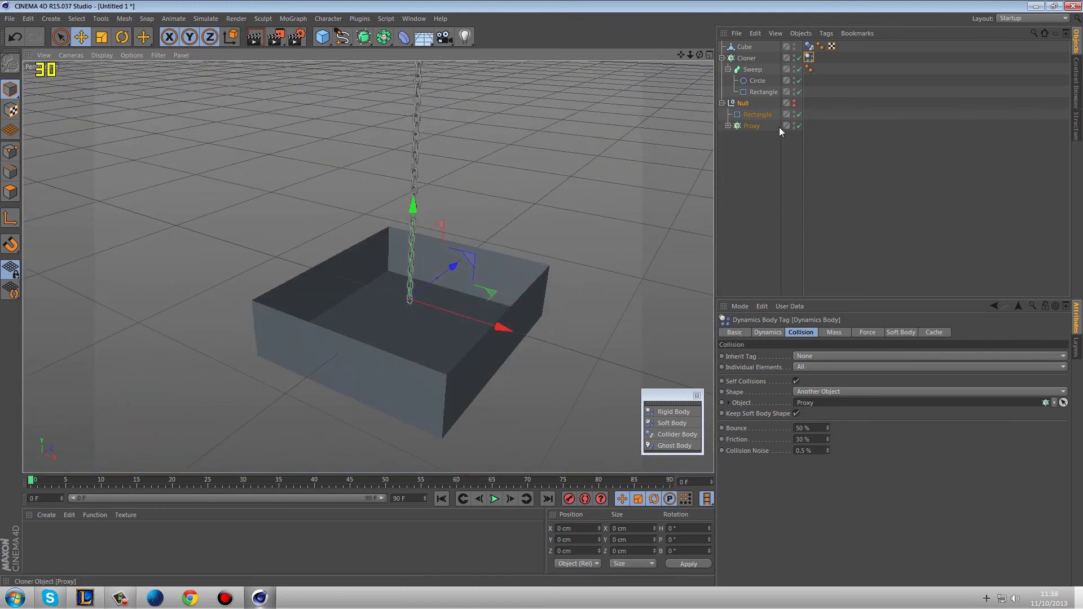
{"action": "left_click", "coordinate": [322, 39]}
{"action": "left_click", "coordinate": [419, 53]}
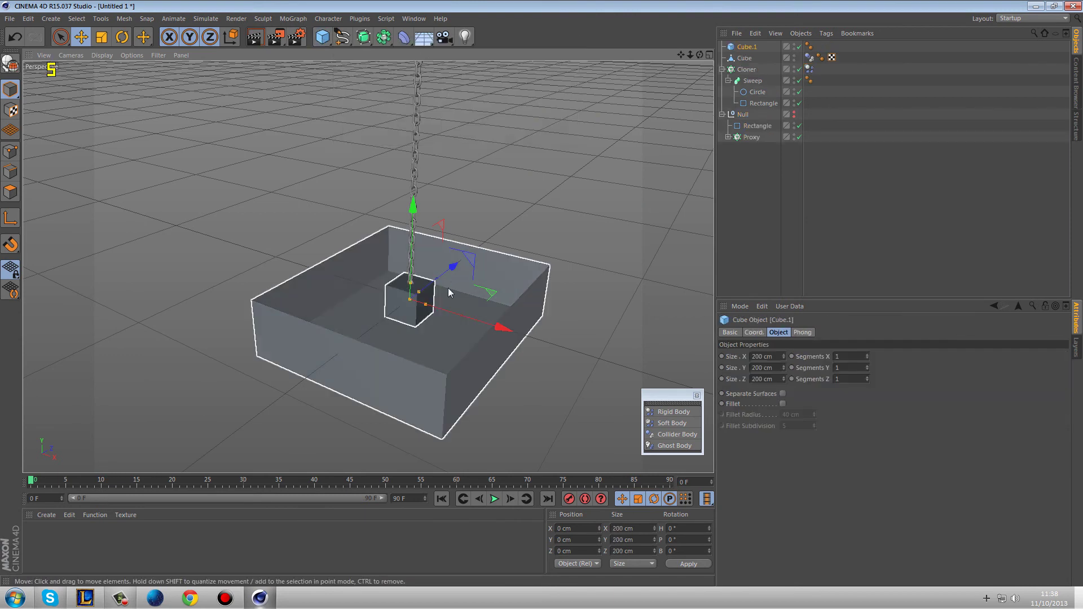
{"action": "left_click", "coordinate": [837, 357]}
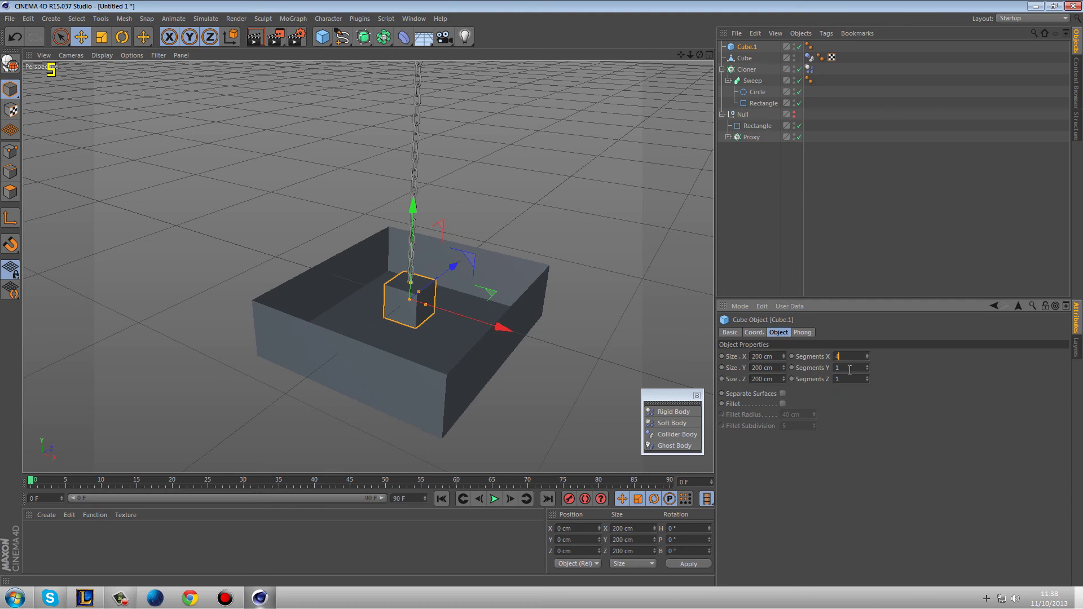
{"action": "key", "text": "Return"}
{"action": "left_click", "coordinate": [97, 56]}
{"action": "left_click", "coordinate": [113, 85]}
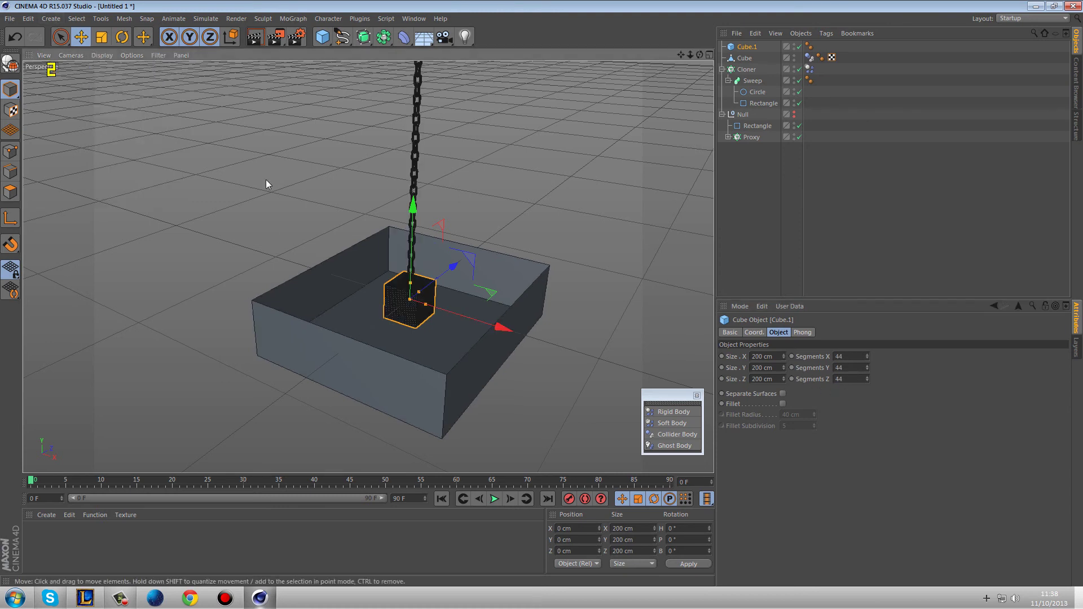
{"action": "key", "text": "c"}
{"action": "left_click_drag", "start_coordinate": [481, 327], "coordinate": [282, 276]}
{"action": "middle_click_drag", "start_coordinate": [282, 275], "coordinate": [298, 310], "text": "alt"}
{"action": "right_click_drag", "start_coordinate": [298, 310], "coordinate": [382, 262], "text": "alt"}
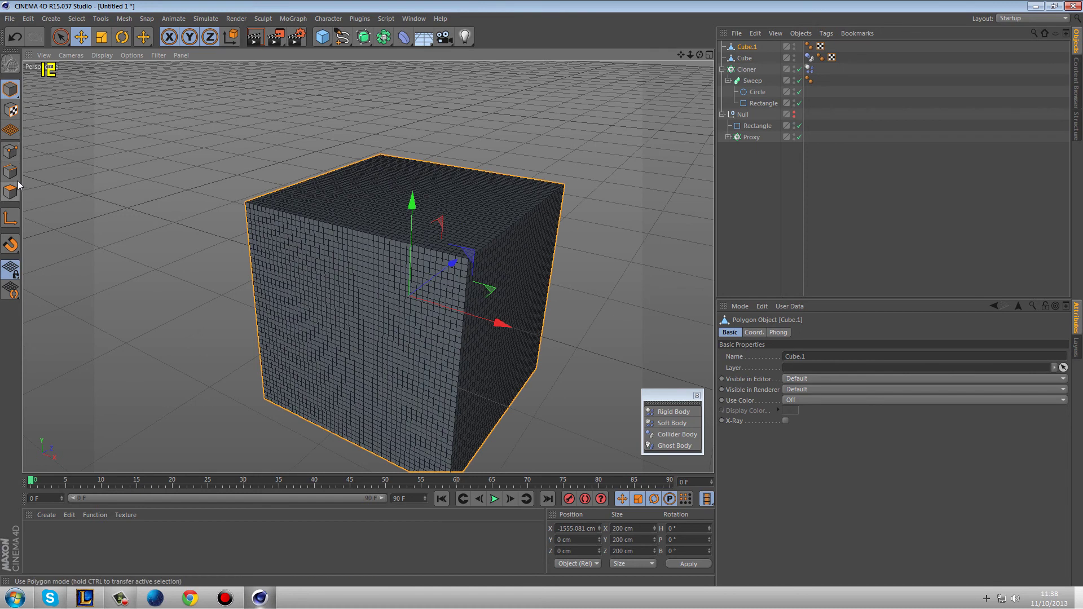
{"action": "left_click", "coordinate": [10, 171]}
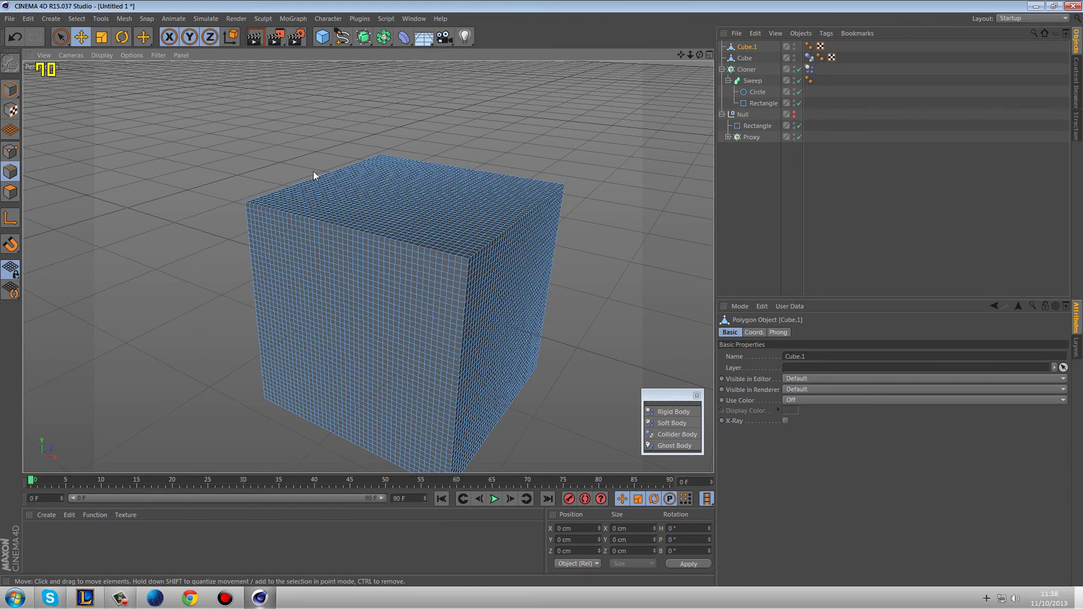
{"action": "key", "text": "u"}
{"action": "key", "text": "l"}
{"action": "left_click", "coordinate": [379, 238]}
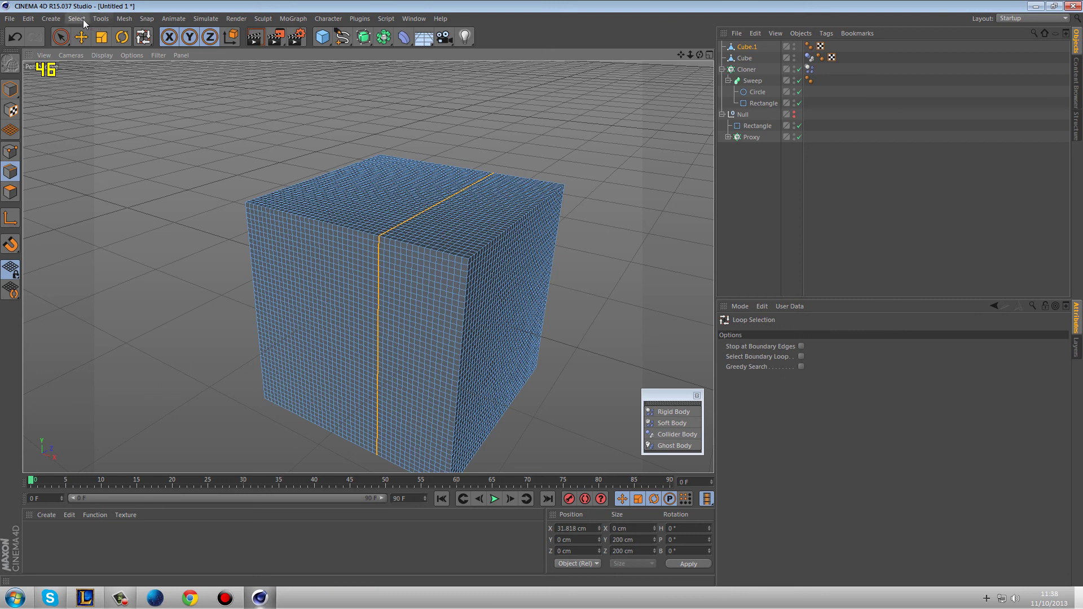
{"action": "left_click", "coordinate": [103, 20]}
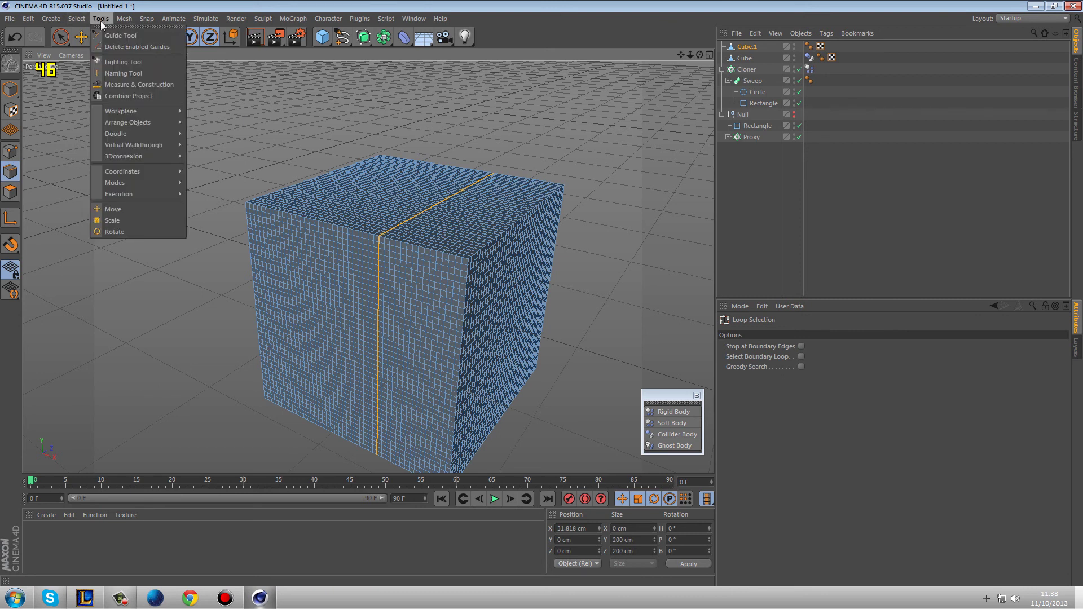
{"action": "mouse_move", "coordinate": [55, 20]}
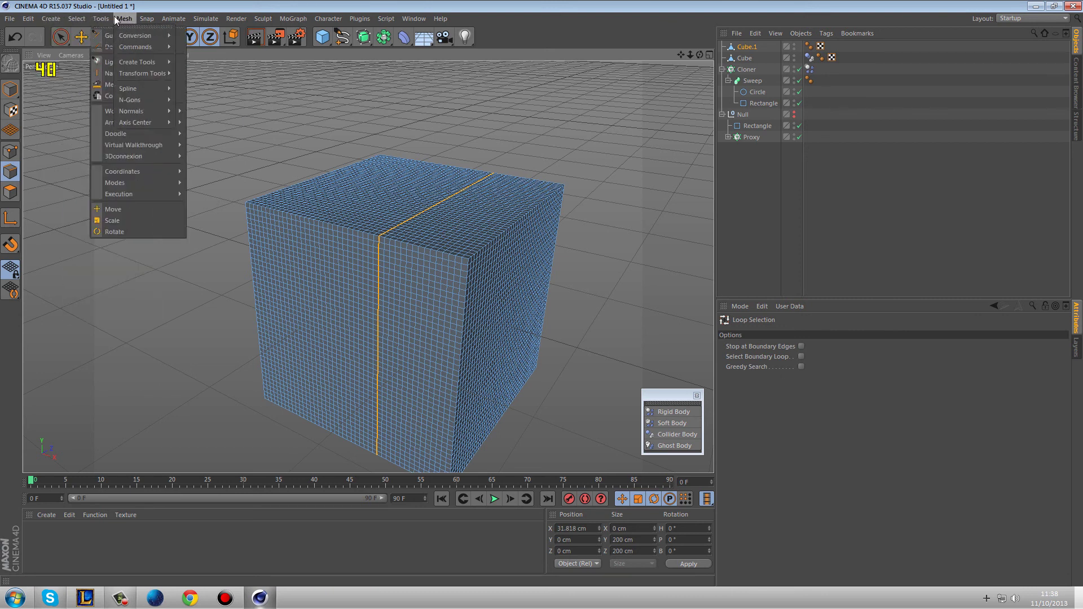
{"action": "mouse_move", "coordinate": [124, 19]}
{"action": "mouse_move", "coordinate": [143, 47]}
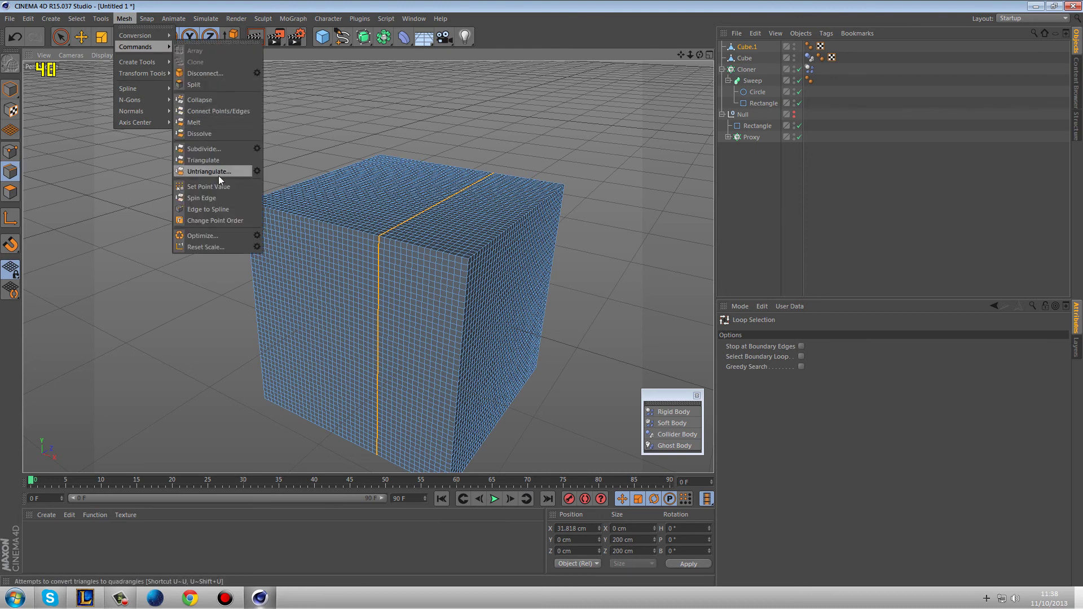
{"action": "left_click", "coordinate": [227, 209]}
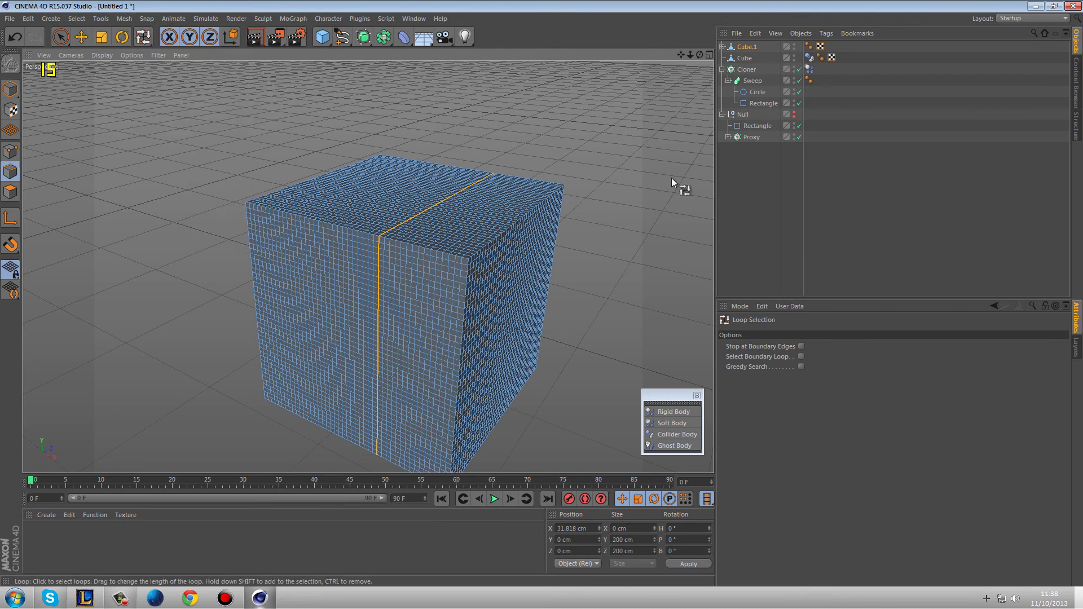
{"action": "left_click", "coordinate": [753, 59]}
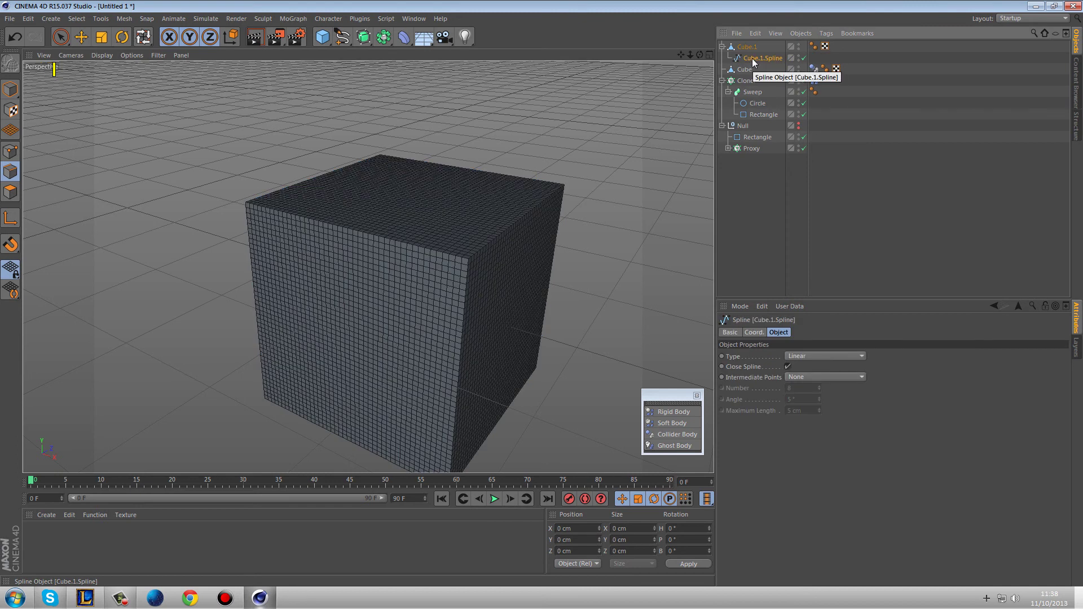
{"action": "double_click", "coordinate": [799, 125]}
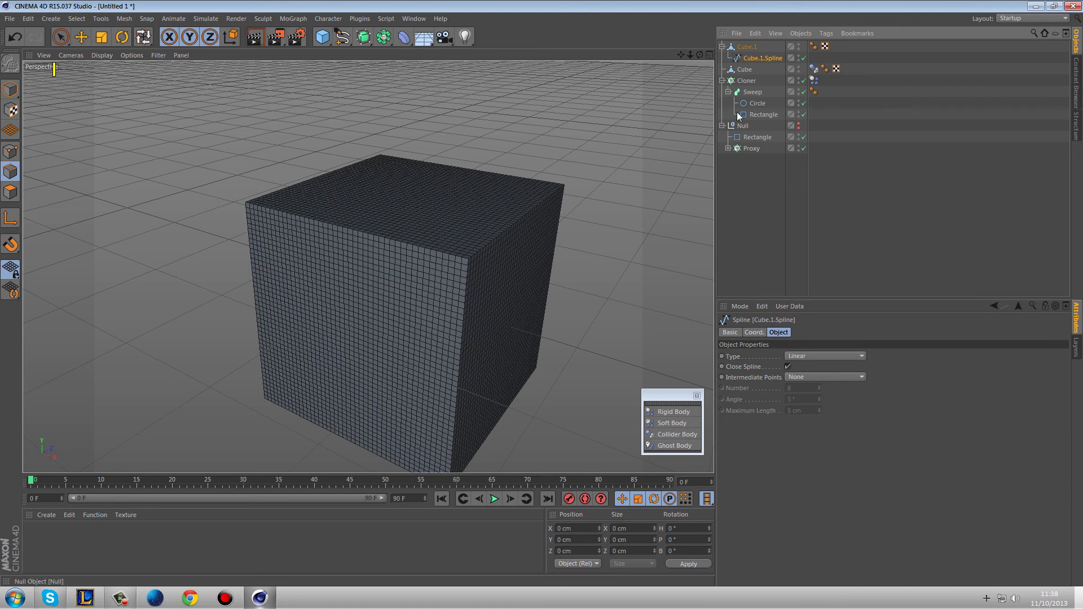
{"action": "left_click", "coordinate": [748, 47]}
{"action": "key", "text": "Delete"}
Step: Set Gouraud Shading, open the dynamics settings (Steps per Frame 15) and play the fall
{"action": "scroll", "coordinate": [592, 237], "scroll_direction": "up", "scroll_amount": 10}
{"action": "scroll", "coordinate": [545, 230], "scroll_direction": "down", "scroll_amount": 10}
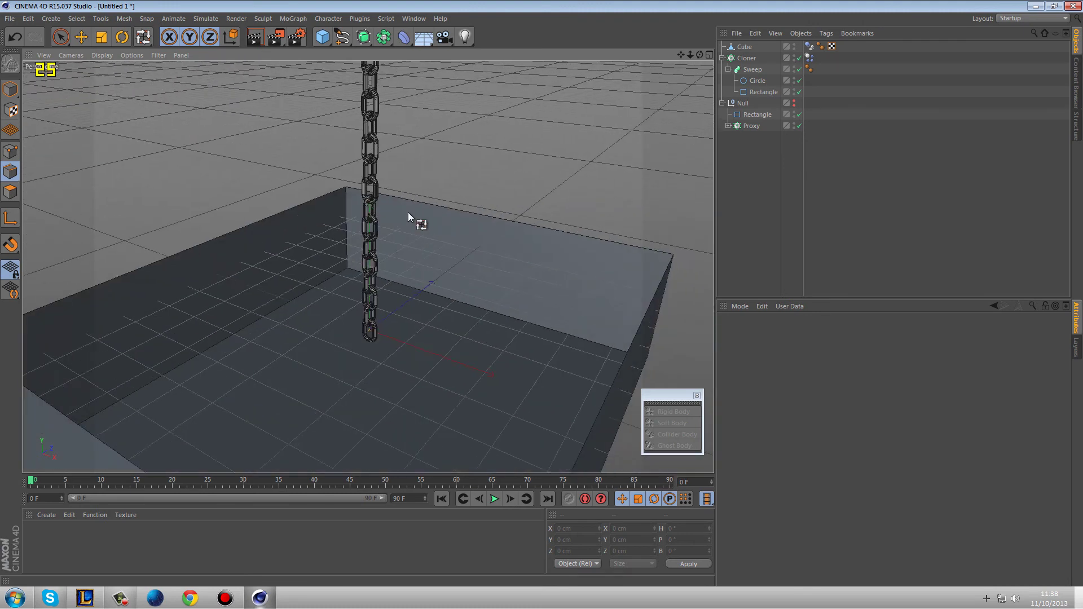
{"action": "left_click", "coordinate": [100, 56]}
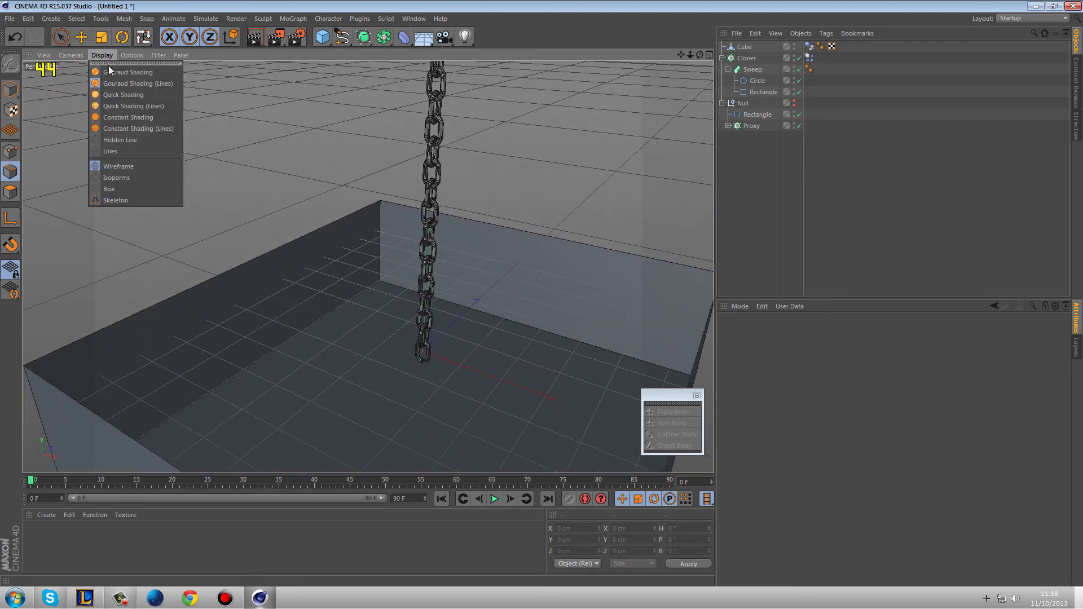
{"action": "left_click", "coordinate": [128, 73]}
{"action": "left_click", "coordinate": [10, 89]}
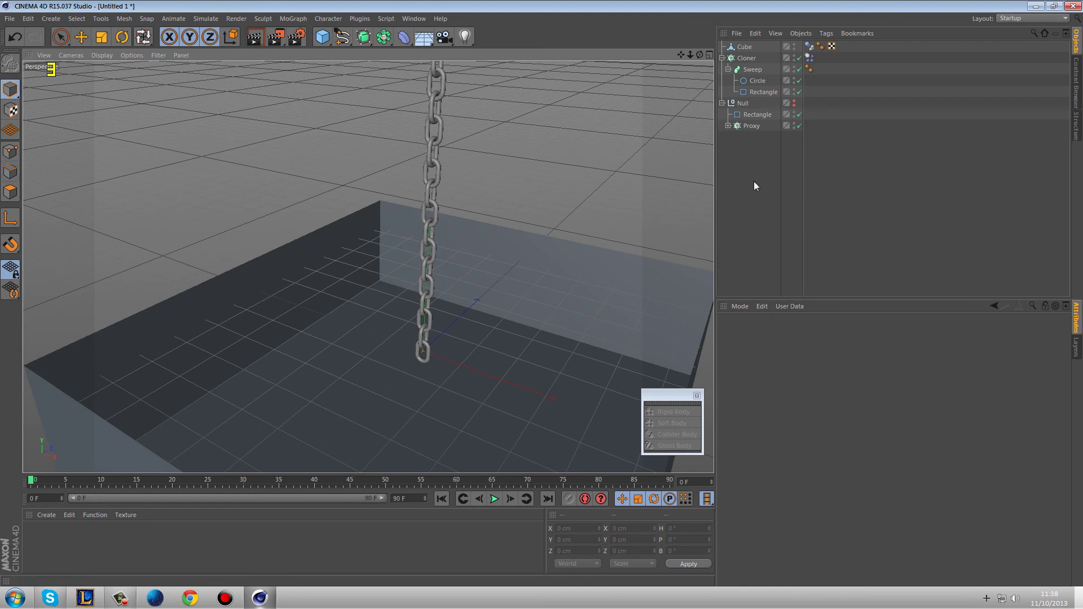
{"action": "key", "text": "ctrl+d"}
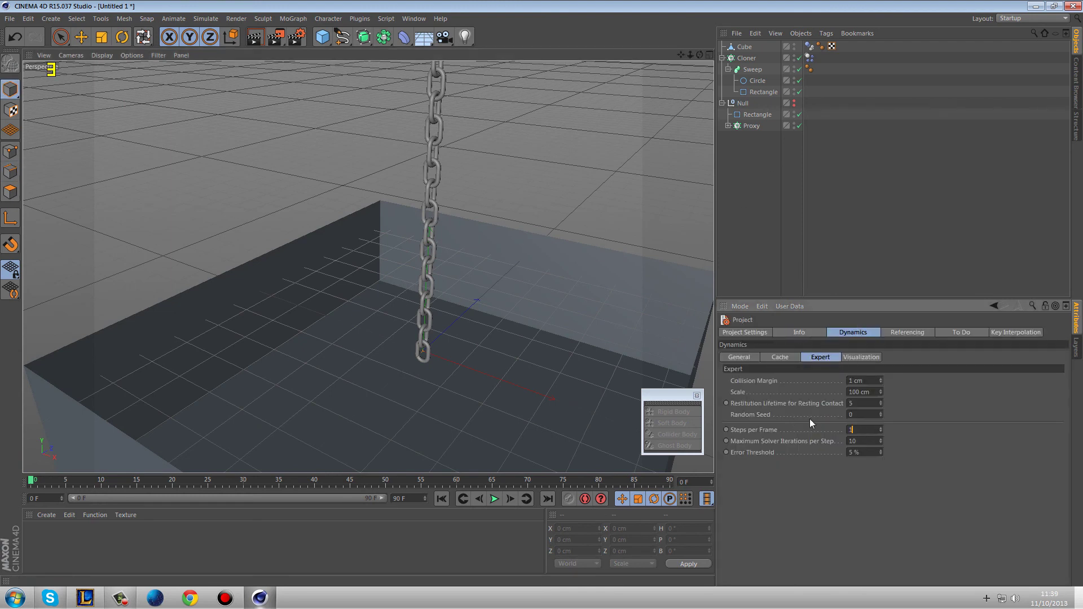
{"action": "left_click", "coordinate": [494, 499]}
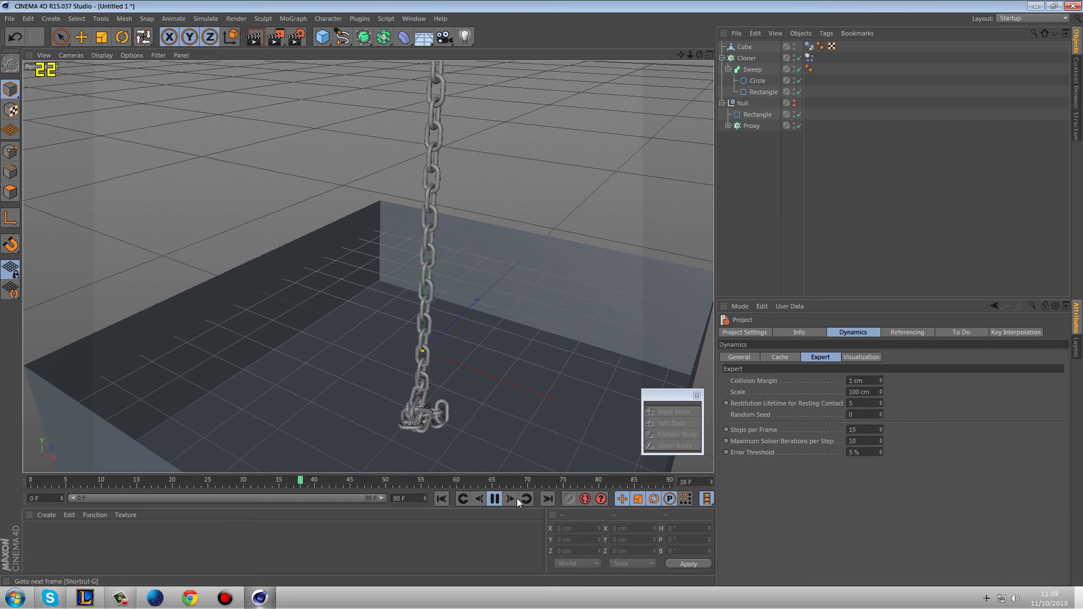
Step: Rewind, select both dynamics body tags and set Bounce to 20 %
{"action": "left_click", "coordinate": [494, 499]}
{"action": "left_click", "coordinate": [441, 499]}
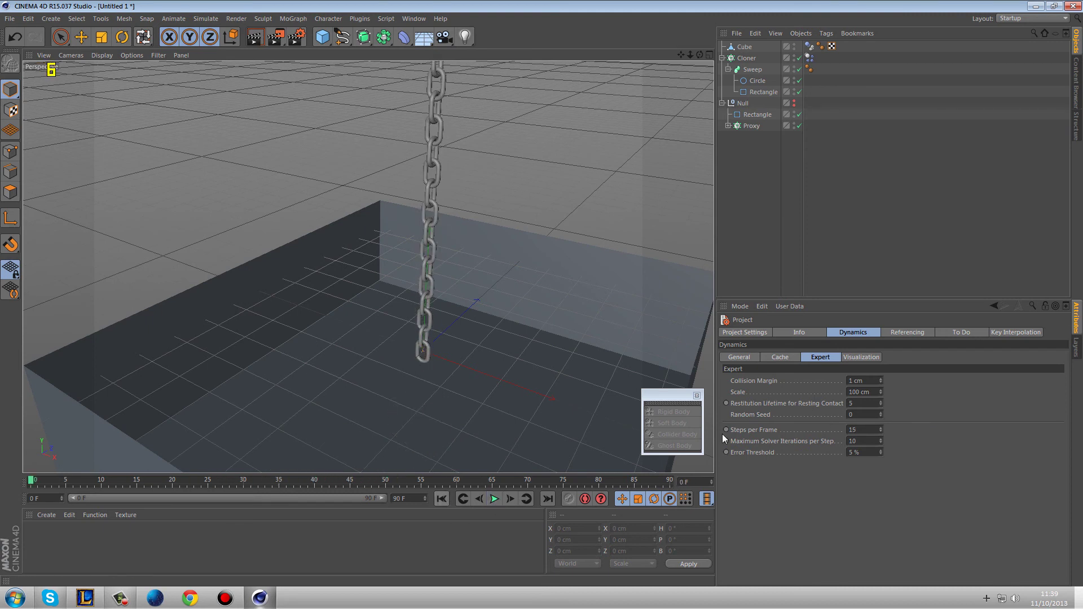
{"action": "left_click", "coordinate": [808, 58]}
{"action": "left_click", "coordinate": [809, 46], "text": "shift"}
{"action": "left_click_drag", "start_coordinate": [815, 428], "coordinate": [739, 428]}
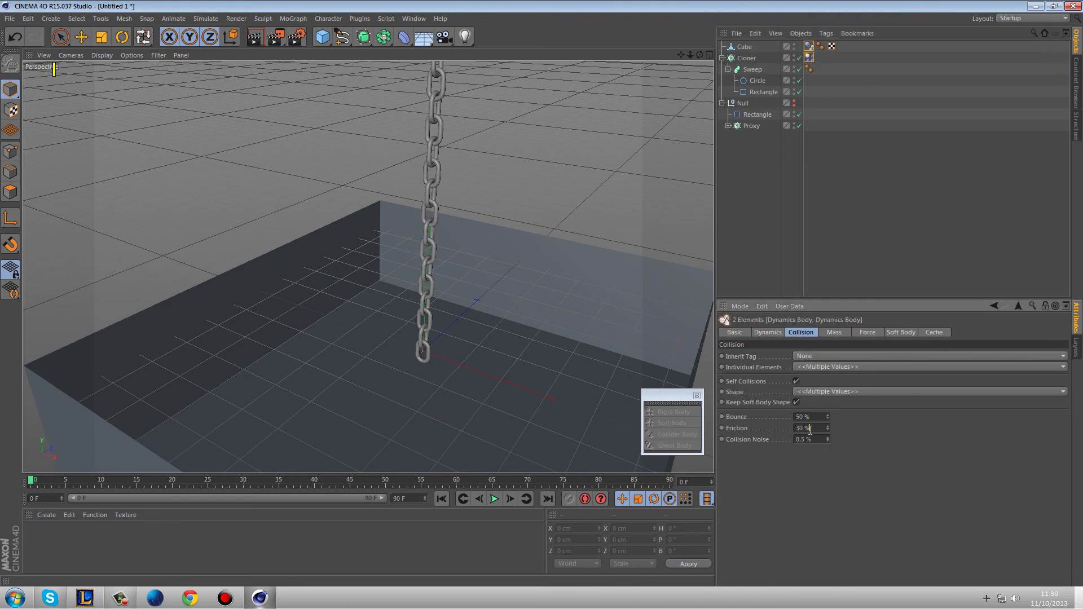
{"action": "type", "text": "90"}
{"action": "type", "text": "20"}
{"action": "key", "text": "Return"}
Step: Set both tags' Force Mode to Include on the Force tab
{"action": "left_click", "coordinate": [834, 332]}
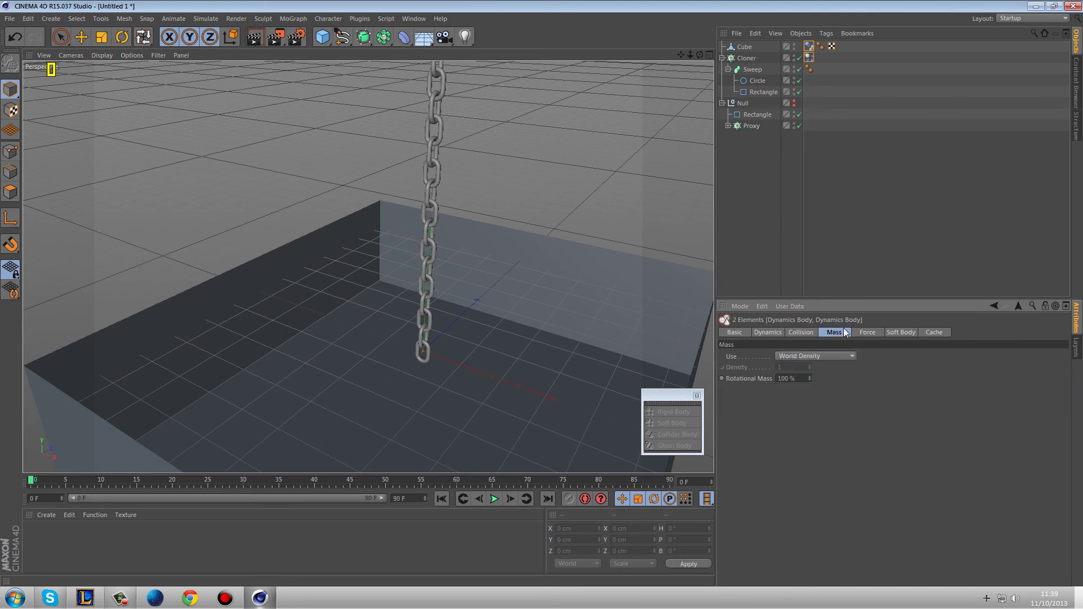
{"action": "left_click", "coordinate": [854, 332]}
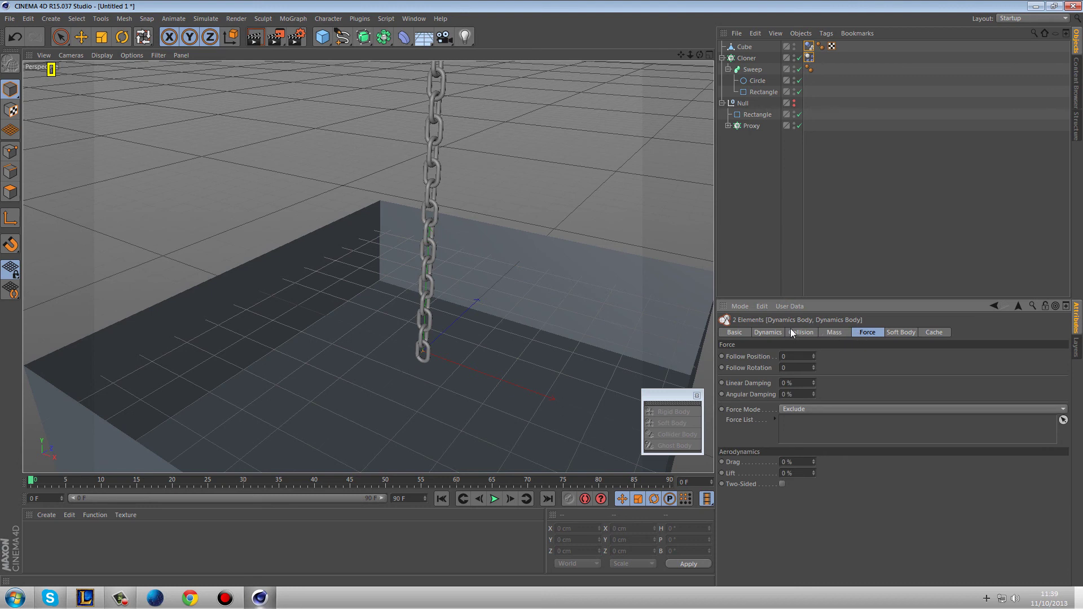
{"action": "left_click", "coordinate": [827, 408]}
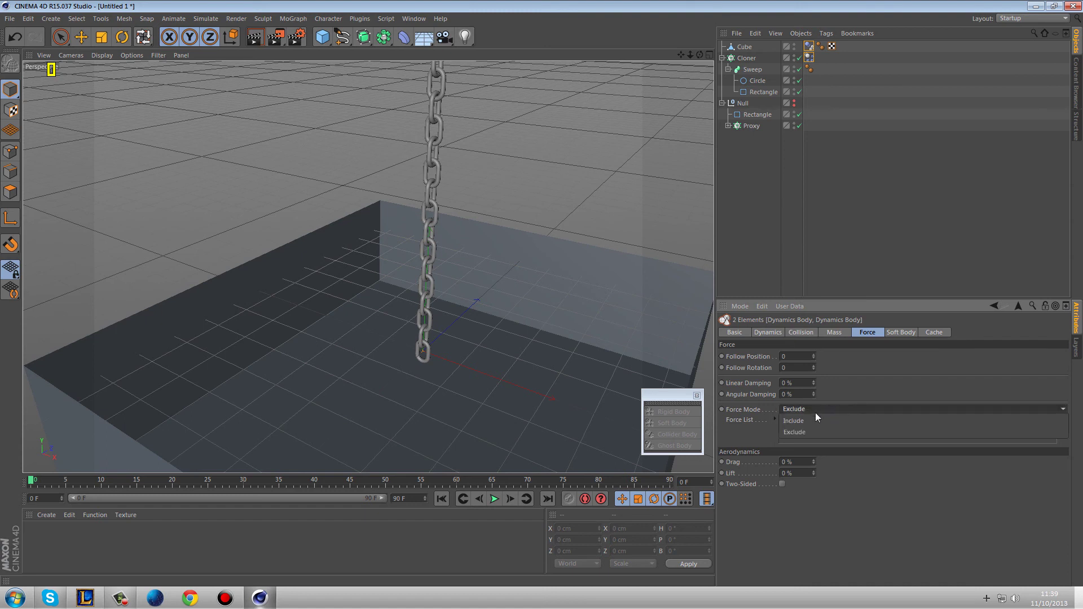
{"action": "left_click", "coordinate": [817, 423]}
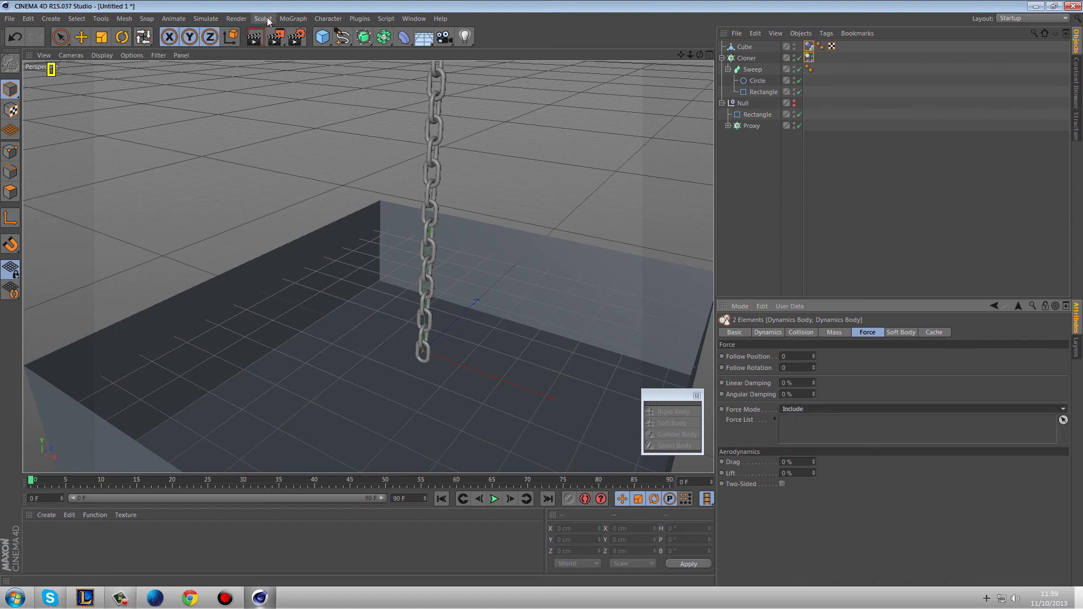
Step: Bring up the Simulate > Particles forces menu
{"action": "left_click", "coordinate": [294, 18]}
{"action": "mouse_move", "coordinate": [309, 34]}
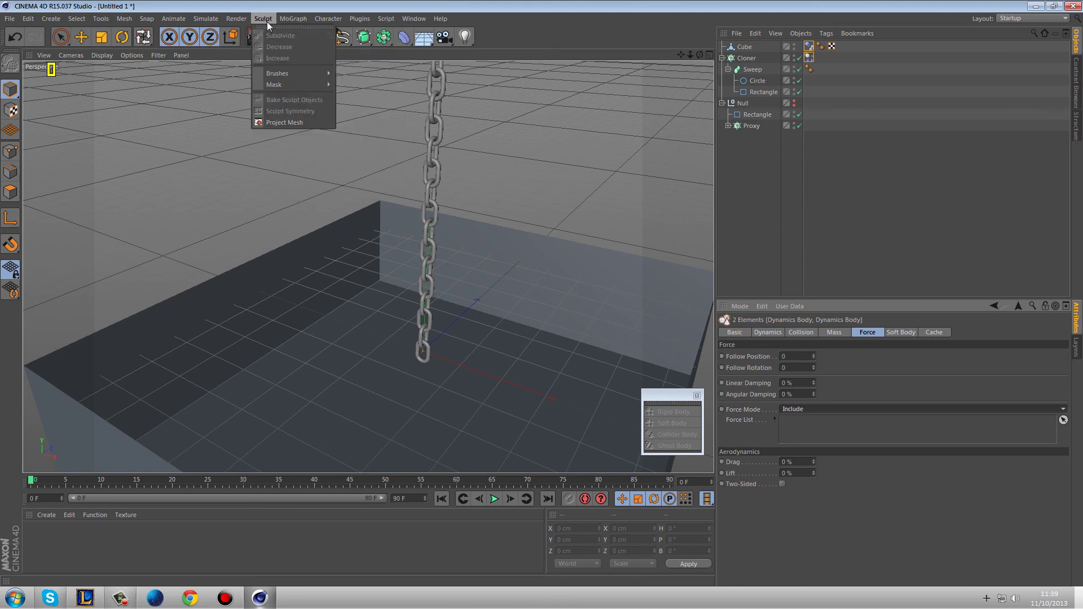
{"action": "mouse_move", "coordinate": [206, 19]}
{"action": "mouse_move", "coordinate": [226, 55]}
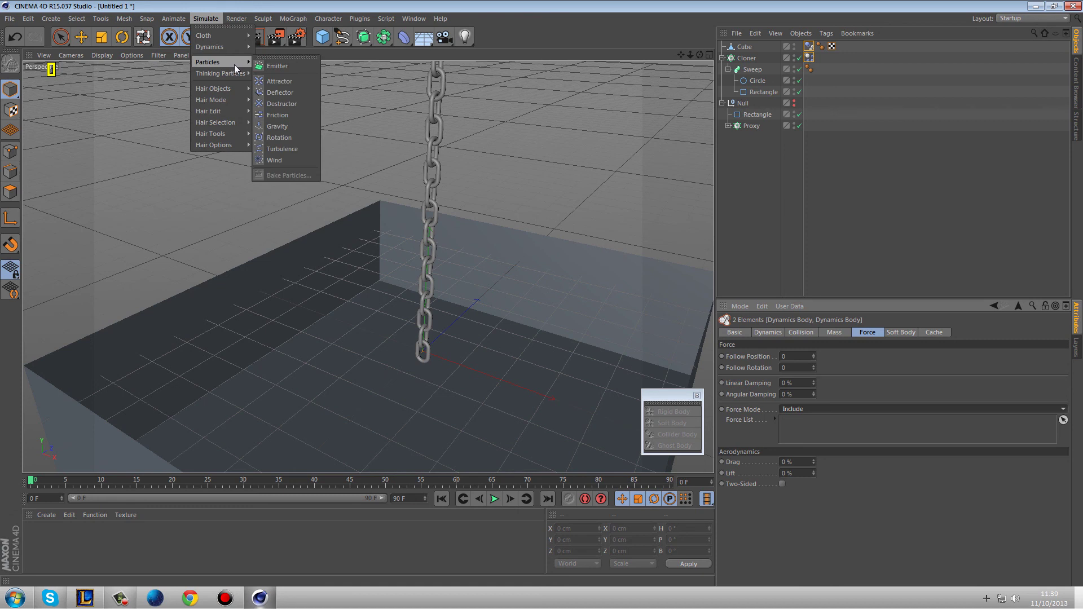
Step: Add a Gravity force and drag it into both dynamics tags' Force List
{"action": "left_click", "coordinate": [300, 126]}
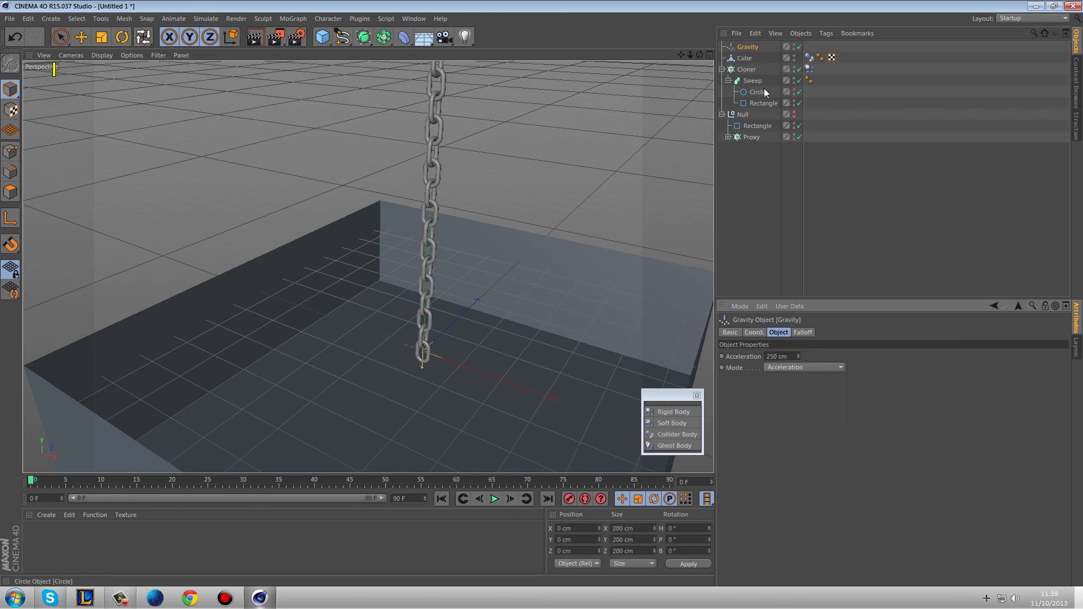
{"action": "left_click", "coordinate": [809, 57]}
{"action": "left_click", "coordinate": [808, 69], "text": "ctrl"}
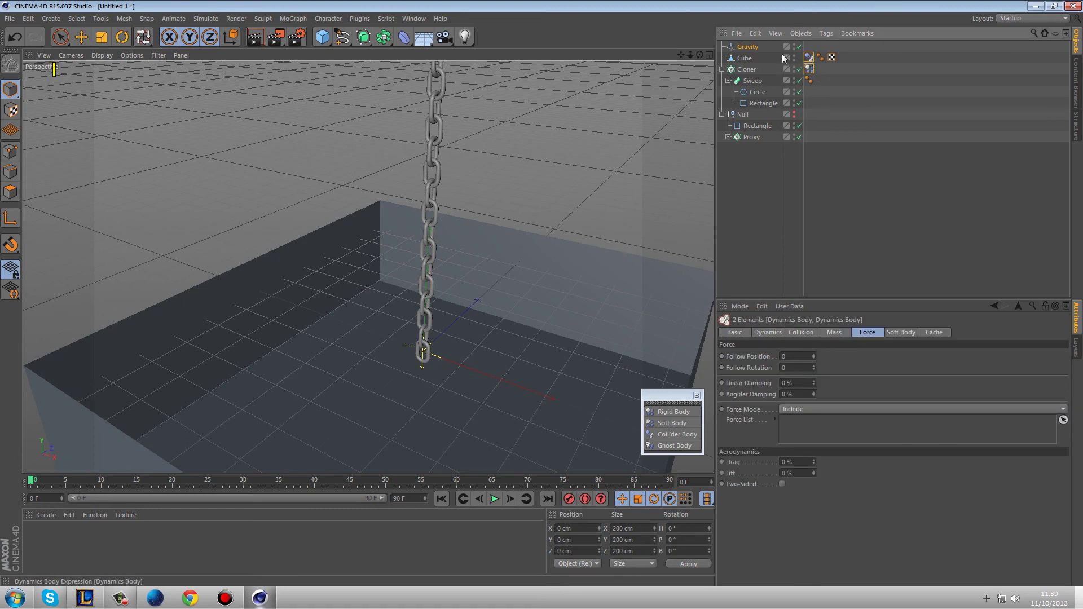
{"action": "left_click_drag", "start_coordinate": [754, 46], "coordinate": [814, 428]}
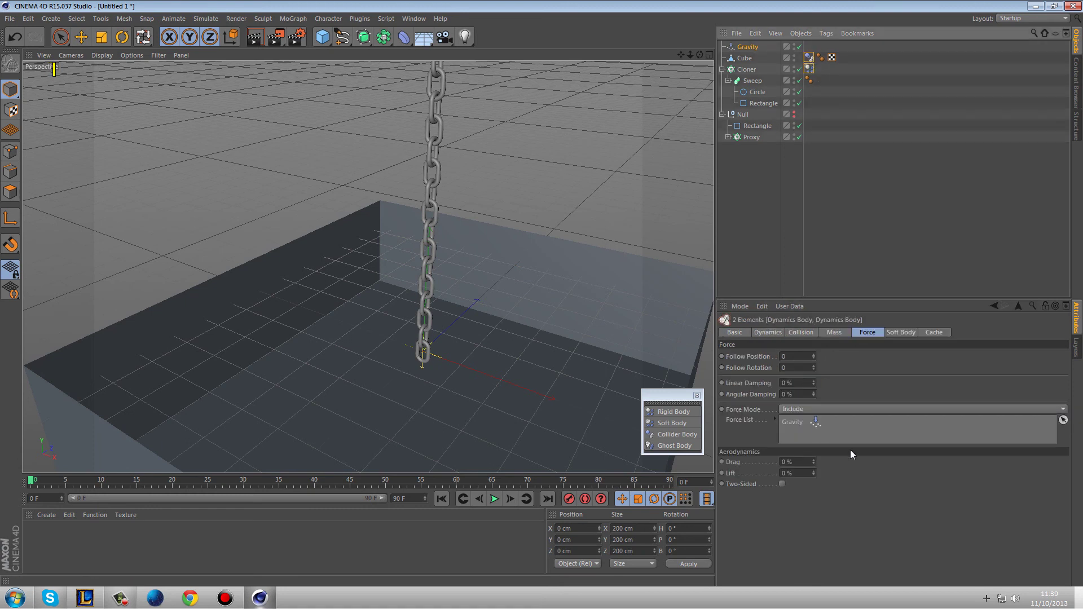
Step: Reverse Gravity's acceleration to -245.52 cm, testing playback before and after
{"action": "left_click", "coordinate": [747, 47]}
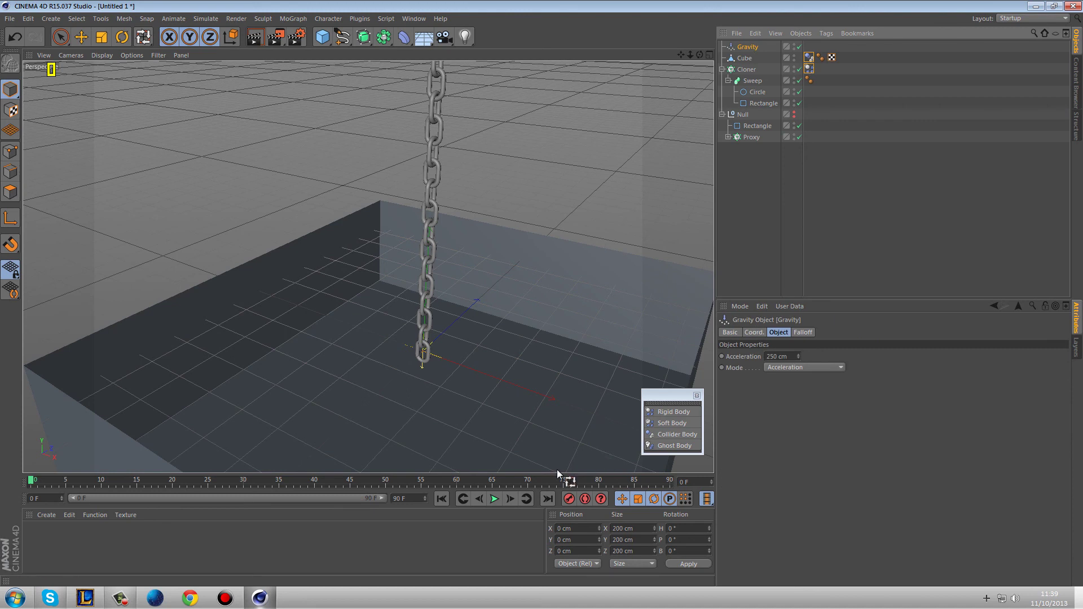
{"action": "left_click", "coordinate": [494, 499]}
{"action": "left_click", "coordinate": [494, 499]}
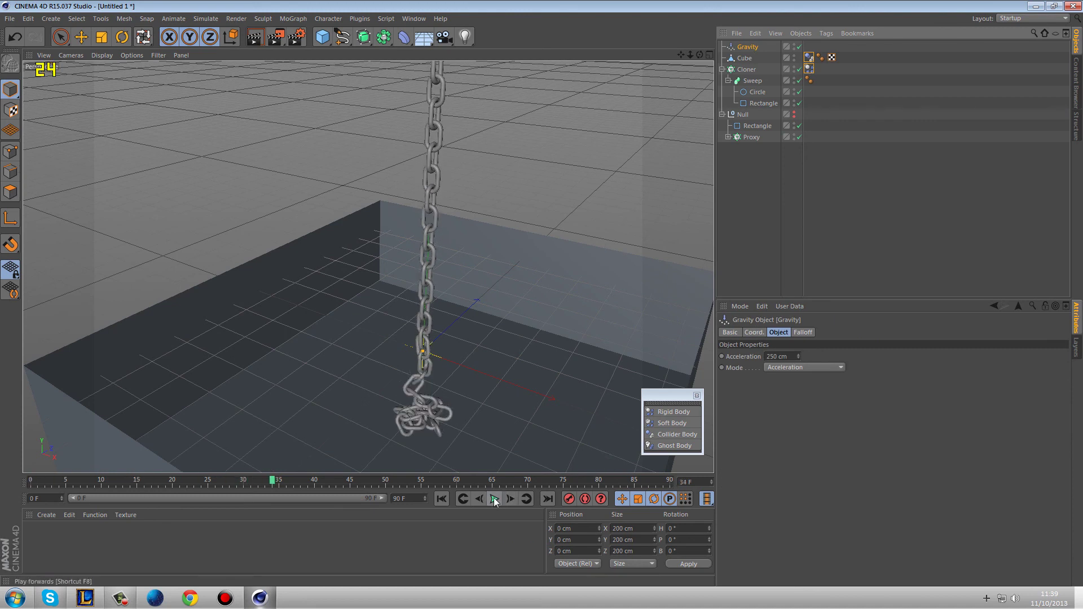
{"action": "left_click", "coordinate": [443, 499]}
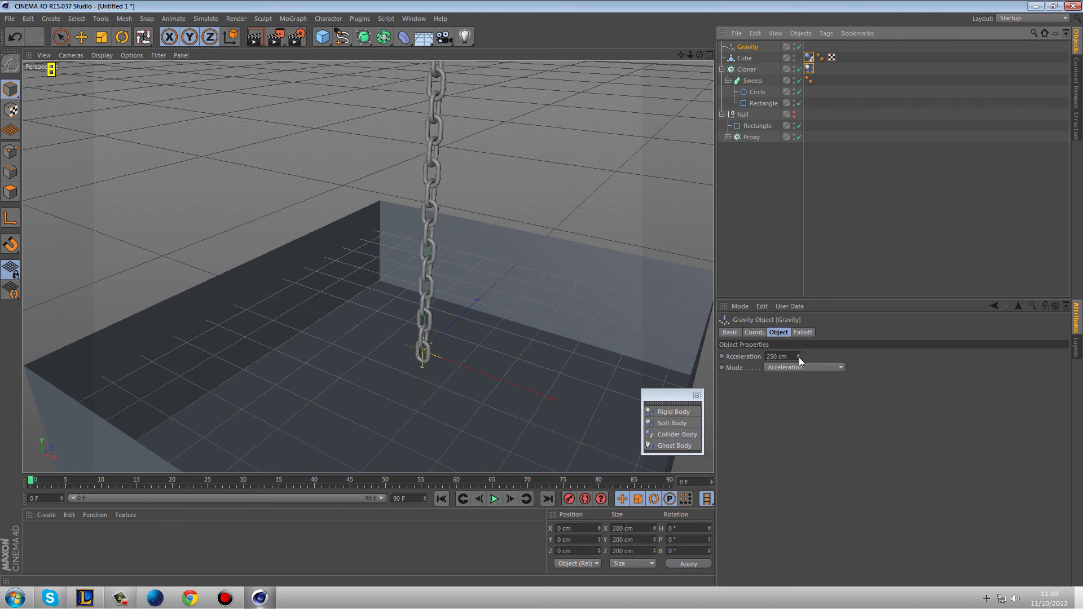
{"action": "left_click_drag", "start_coordinate": [799, 357], "coordinate": [795, 352]}
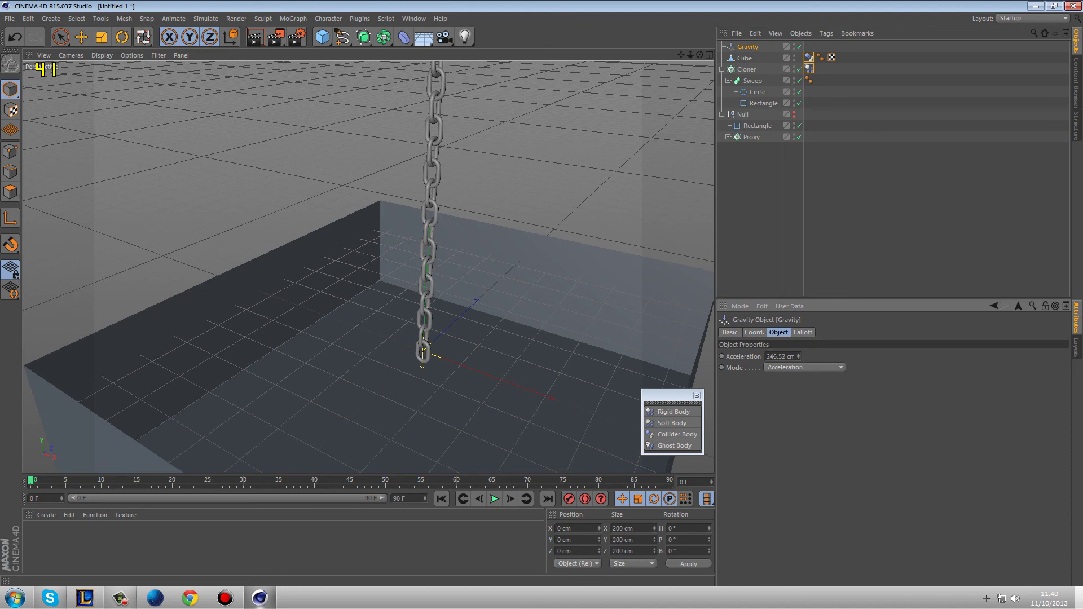
{"action": "left_click", "coordinate": [774, 349]}
{"action": "type", "text": "-"}
{"action": "left_click", "coordinate": [495, 499]}
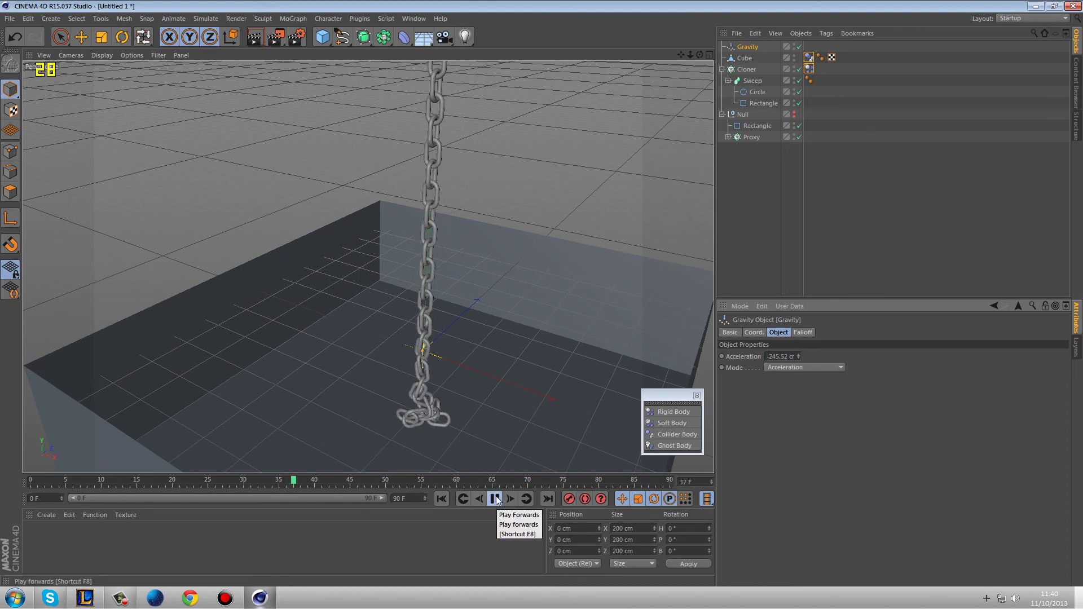
{"action": "left_click", "coordinate": [495, 498]}
{"action": "left_click", "coordinate": [441, 498]}
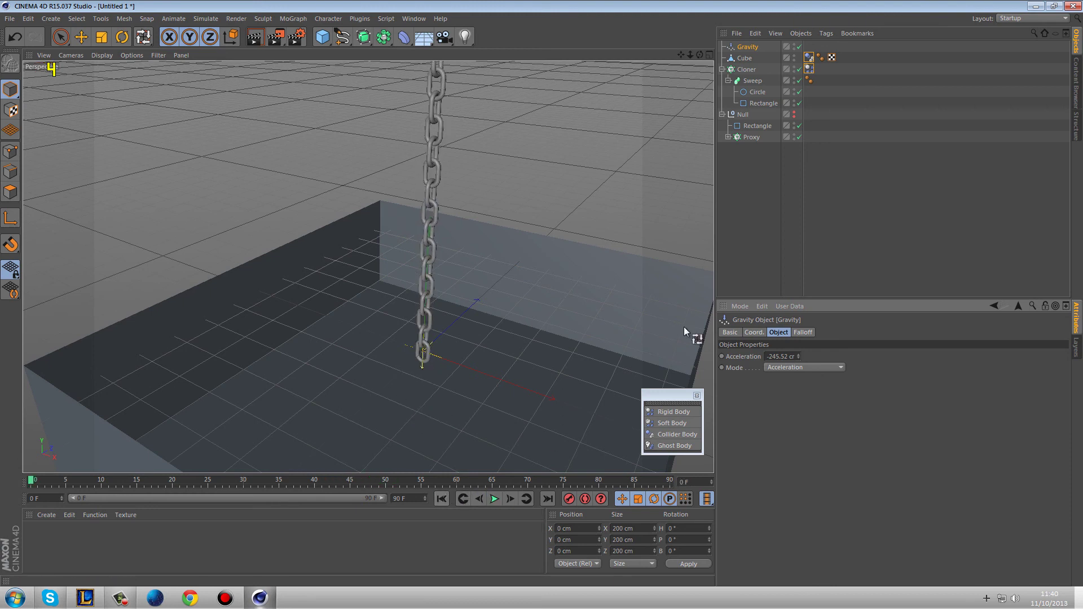
Step: Reselect both dynamics body tags to check their forces, then the Gravity object
{"action": "left_click", "coordinate": [809, 80]}
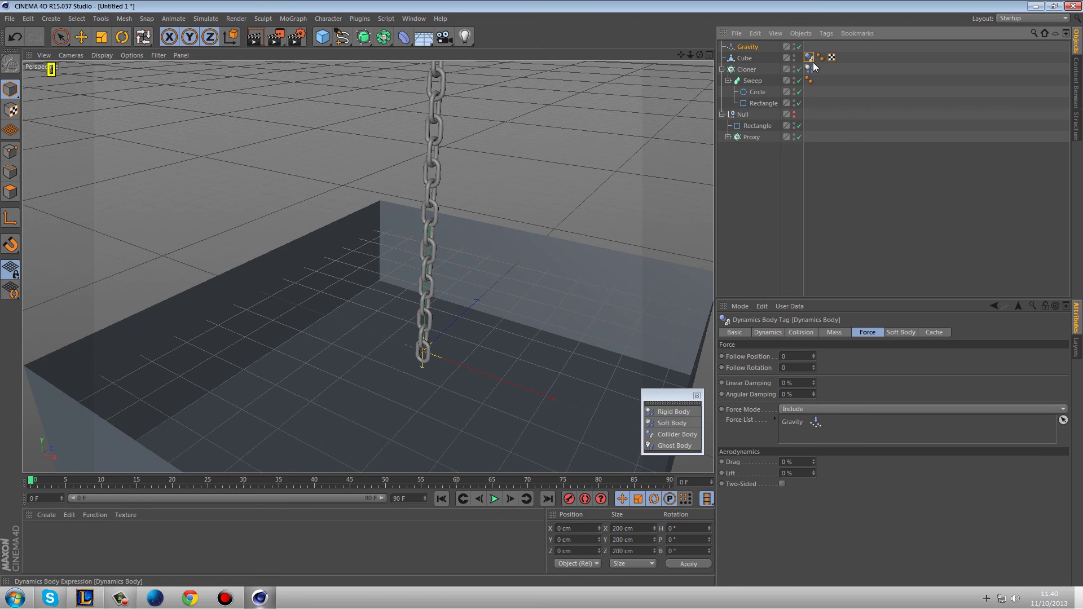
{"action": "left_click", "coordinate": [809, 70]}
{"action": "left_click", "coordinate": [810, 58], "text": "ctrl"}
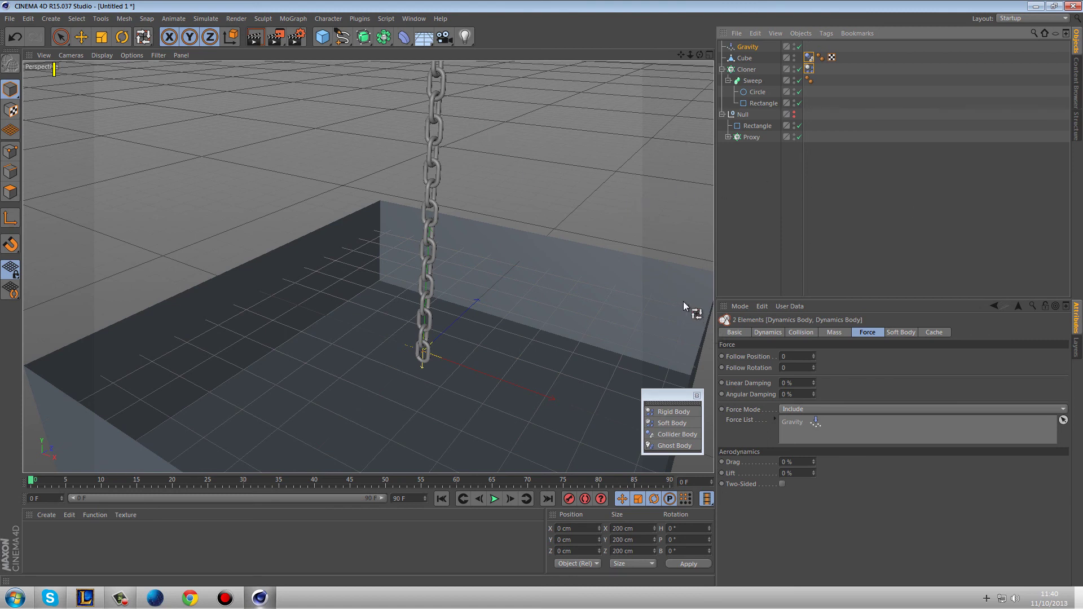
{"action": "left_click", "coordinate": [749, 48]}
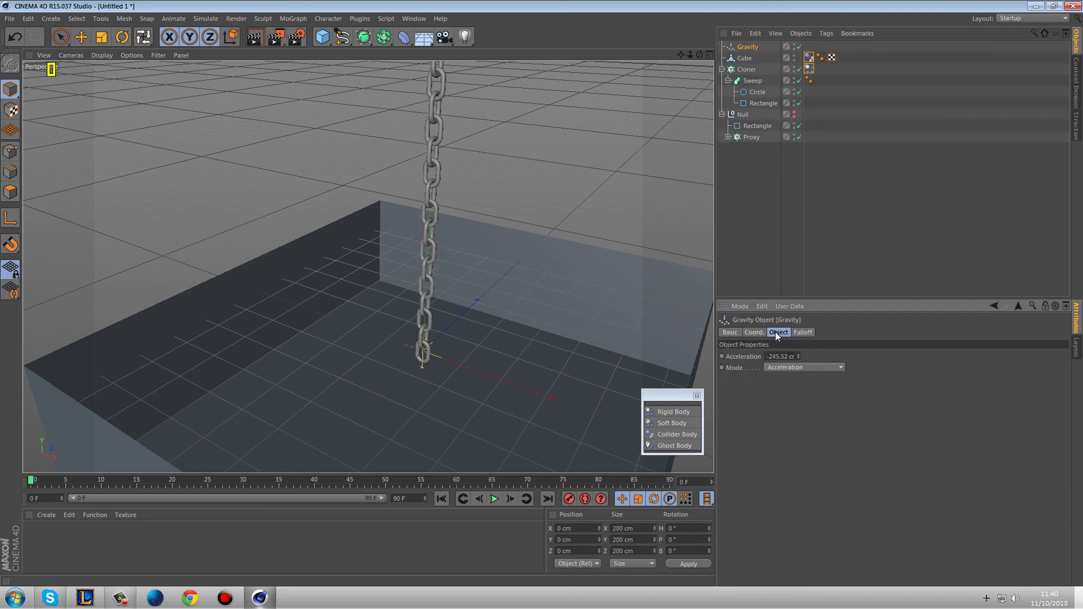
Step: Switch Gravity's Mode to Force and test the simulation twice, rewinding each time
{"action": "left_click", "coordinate": [803, 371]}
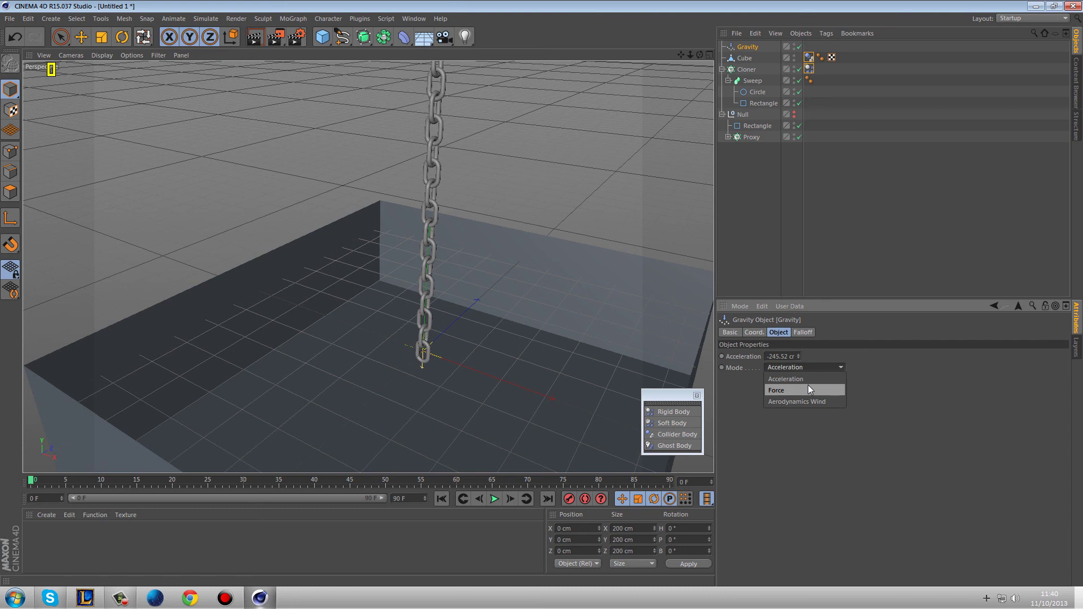
{"action": "left_click", "coordinate": [815, 390]}
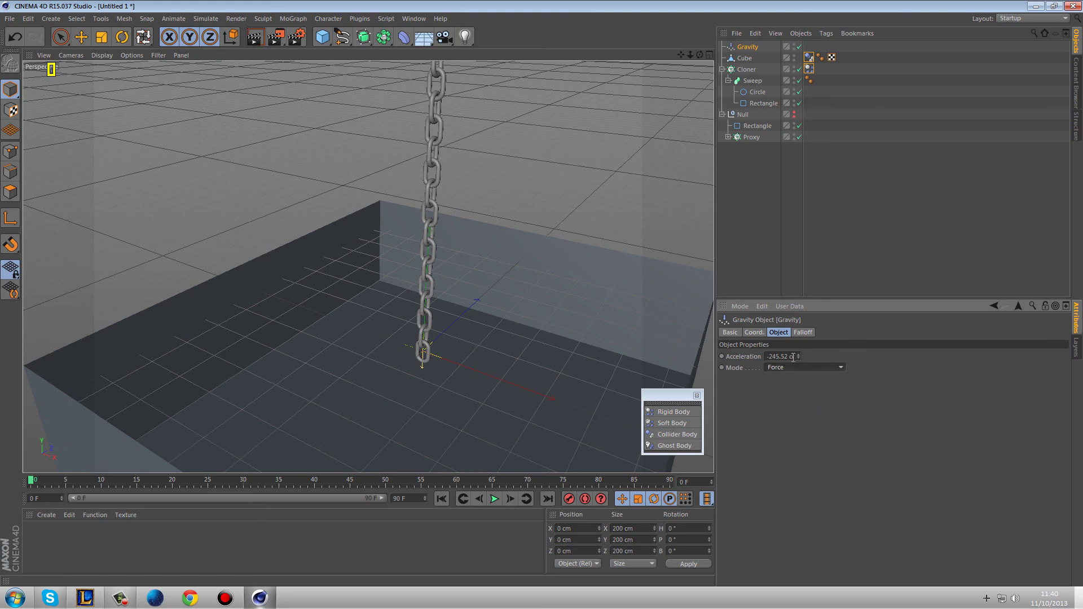
{"action": "left_click", "coordinate": [493, 499]}
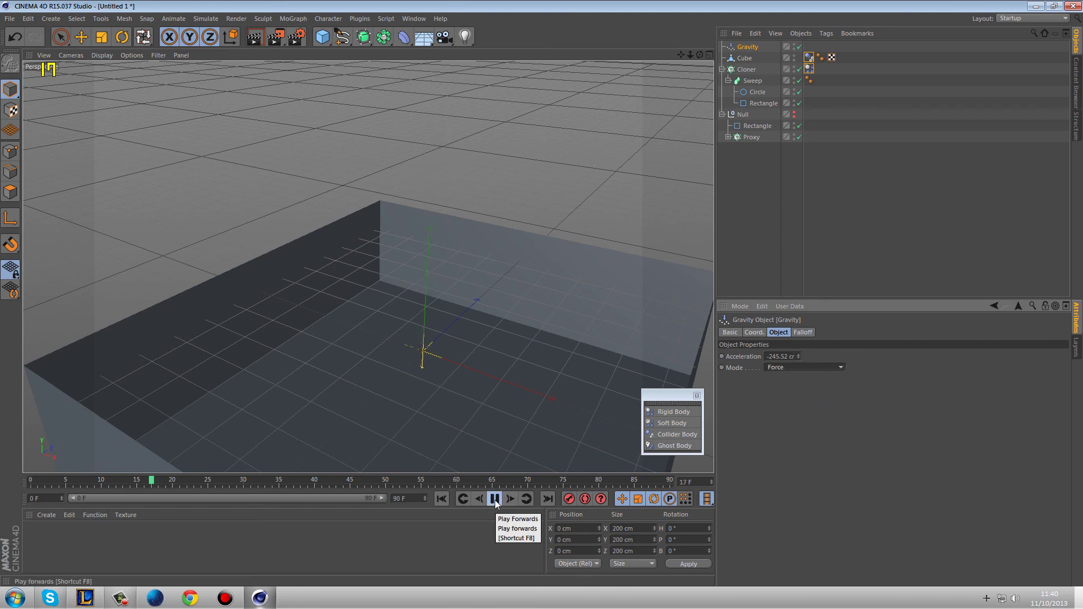
{"action": "left_click", "coordinate": [441, 498]}
{"action": "left_click_drag", "start_coordinate": [550, 389], "coordinate": [487, 458], "text": "alt"}
{"action": "scroll", "coordinate": [545, 334], "scroll_direction": "down", "scroll_amount": 3}
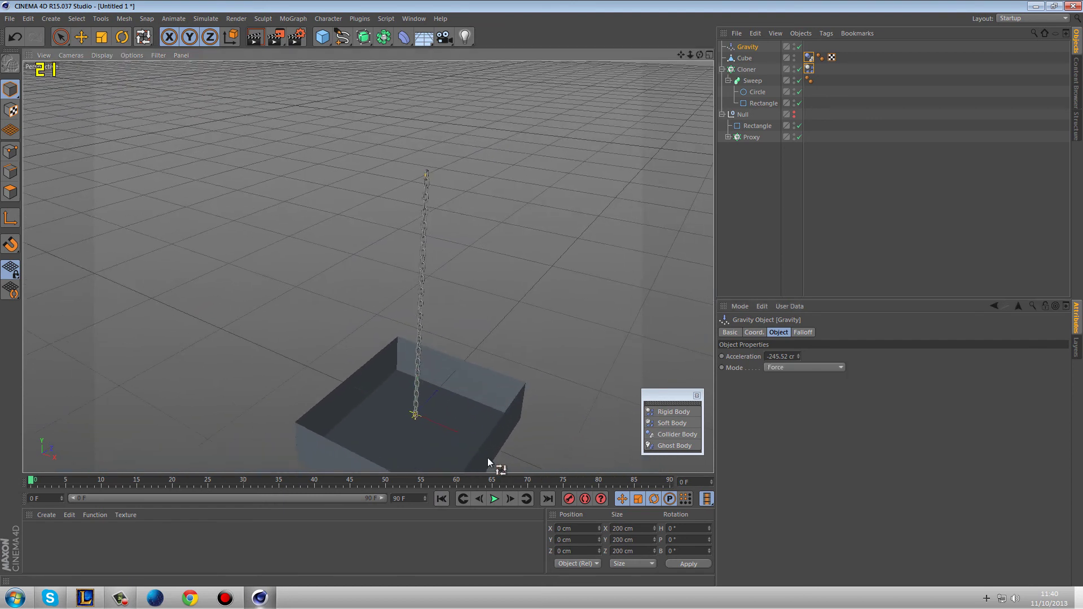
{"action": "left_click", "coordinate": [494, 499]}
{"action": "left_click", "coordinate": [442, 498]}
Step: Replace the acceleration with a weaker -40 cm value and test-play, then rewind
{"action": "left_click", "coordinate": [774, 356]}
{"action": "type", "text": "-10"}
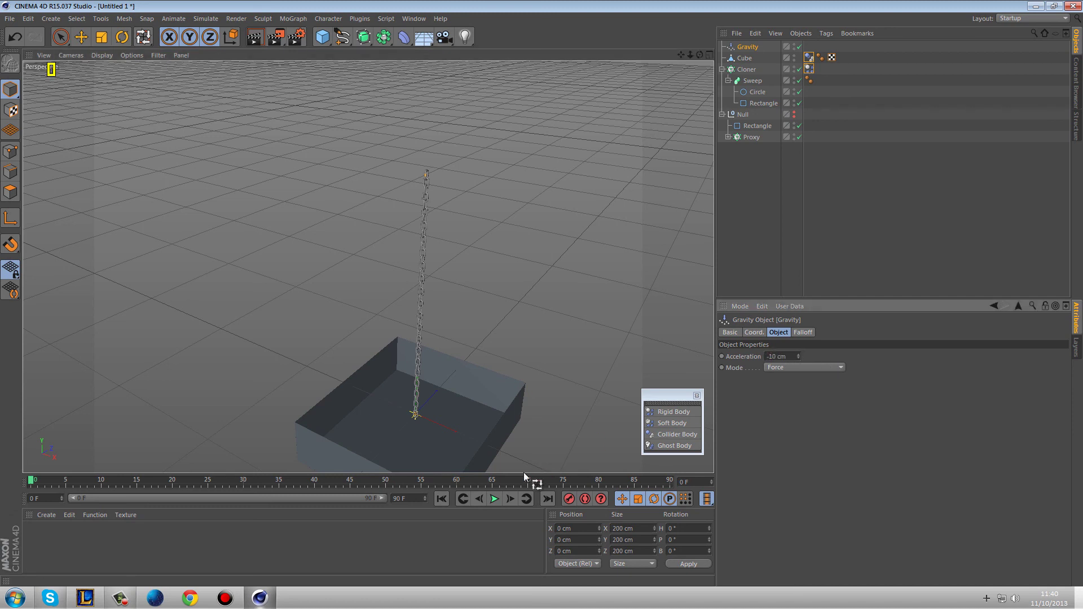
{"action": "left_click", "coordinate": [494, 499]}
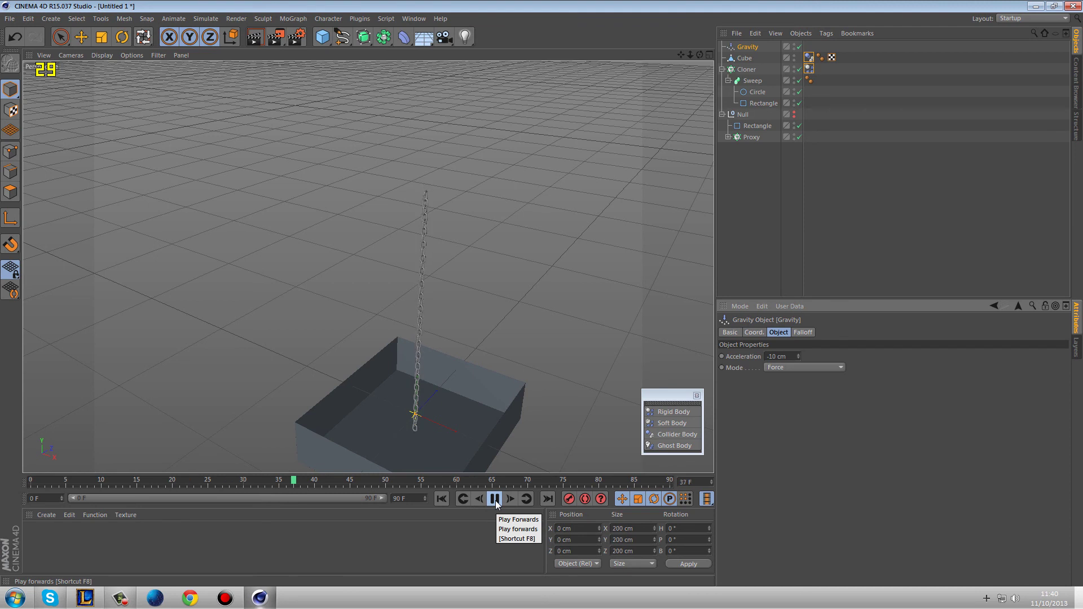
{"action": "left_click", "coordinate": [495, 499]}
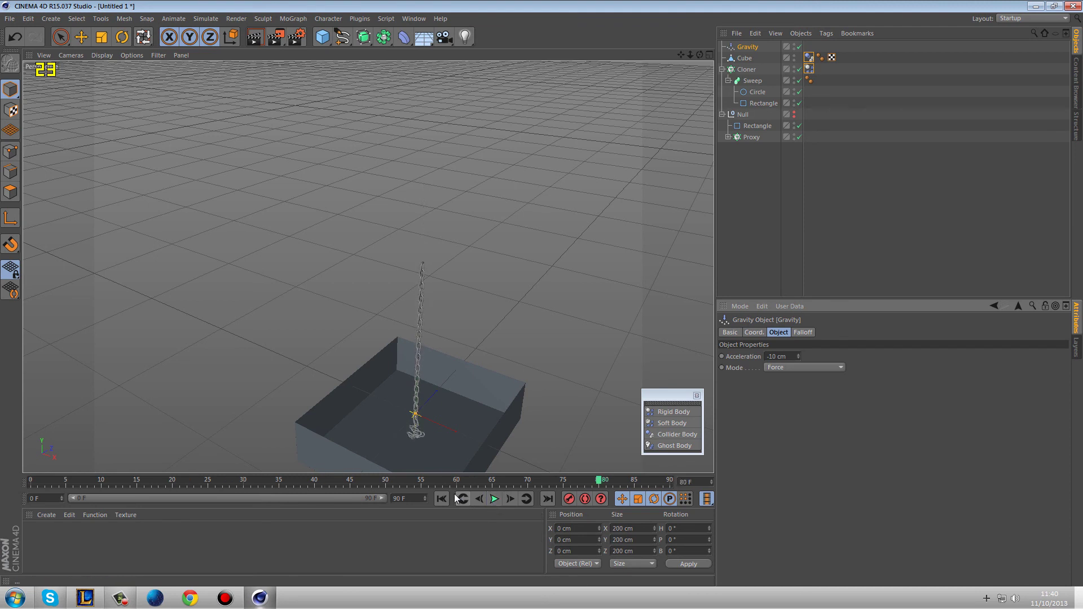
{"action": "key", "text": "shift+f"}
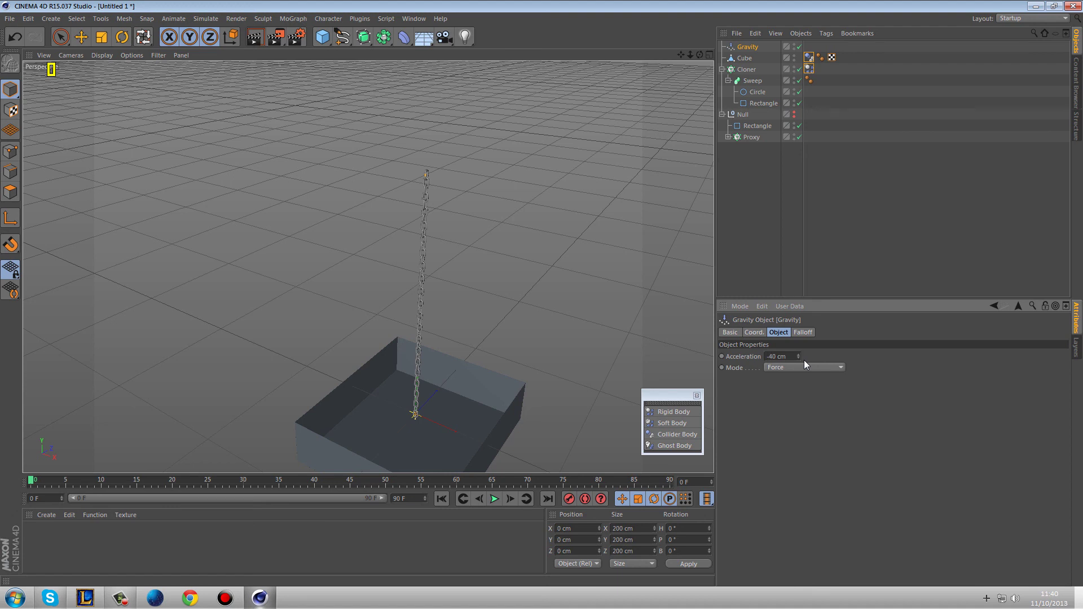
Step: Replay the simulation several times with -12 cm gravity, rewinding to frame 0 between runs
{"action": "left_click", "coordinate": [493, 498]}
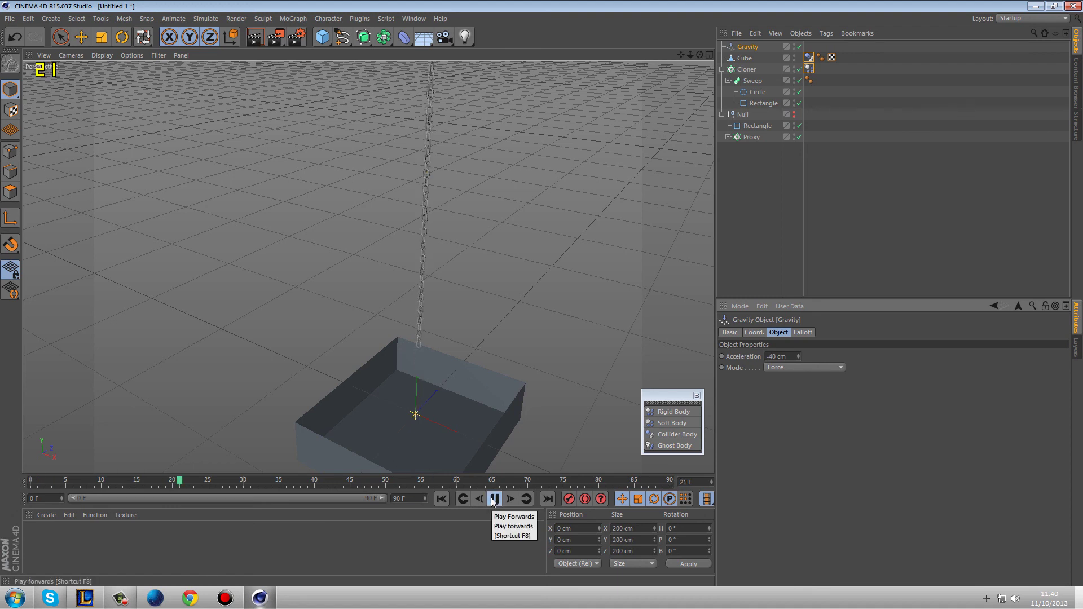
{"action": "left_click", "coordinate": [494, 499]}
{"action": "left_click", "coordinate": [445, 498]}
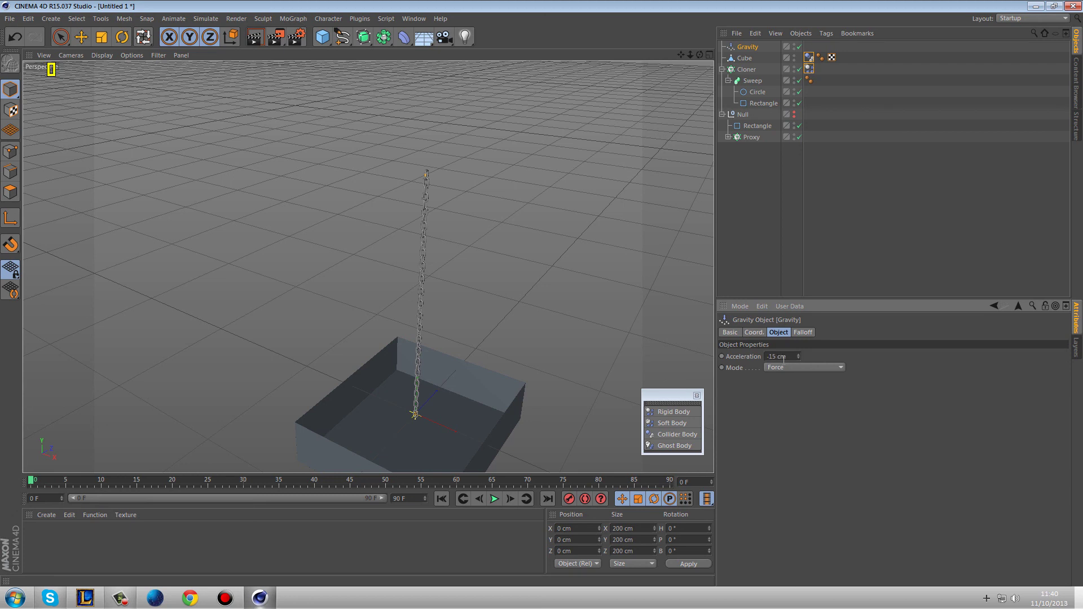
{"action": "left_click", "coordinate": [494, 498]}
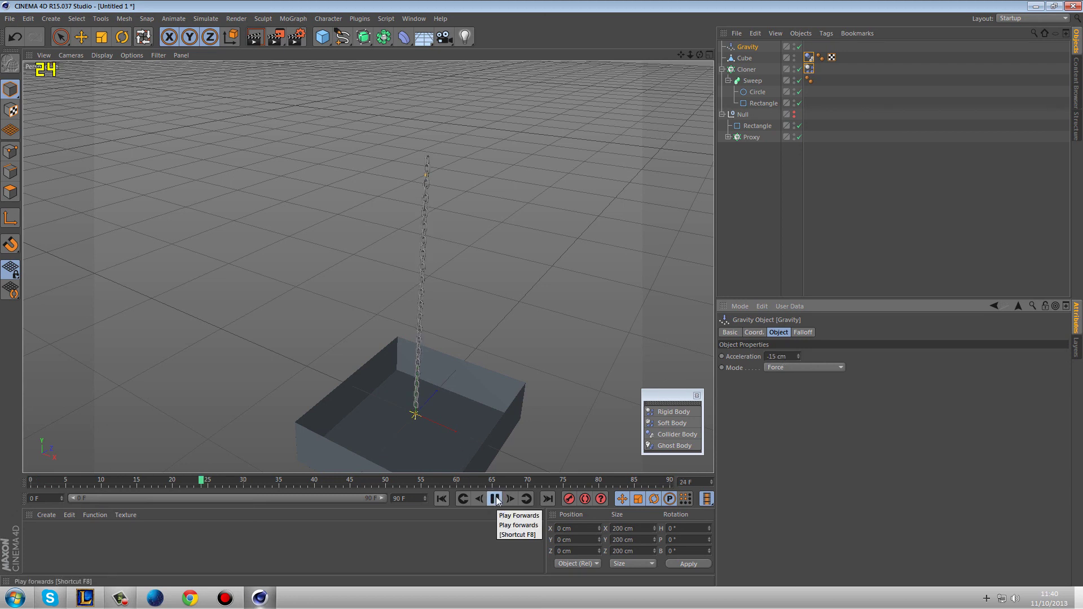
{"action": "left_click", "coordinate": [496, 496]}
{"action": "left_click", "coordinate": [446, 499]}
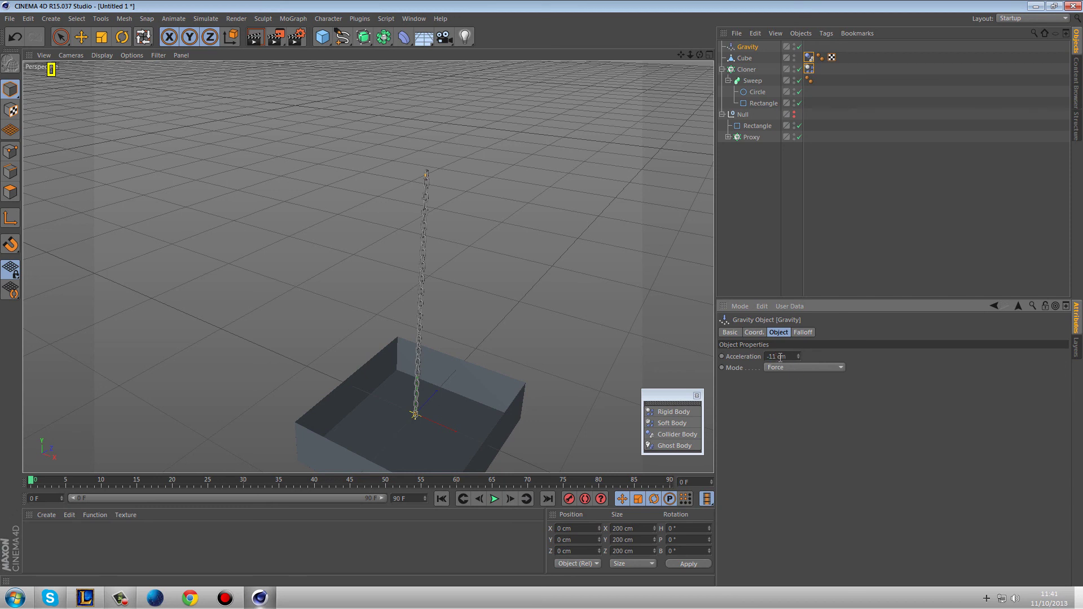
{"action": "left_click", "coordinate": [499, 502]}
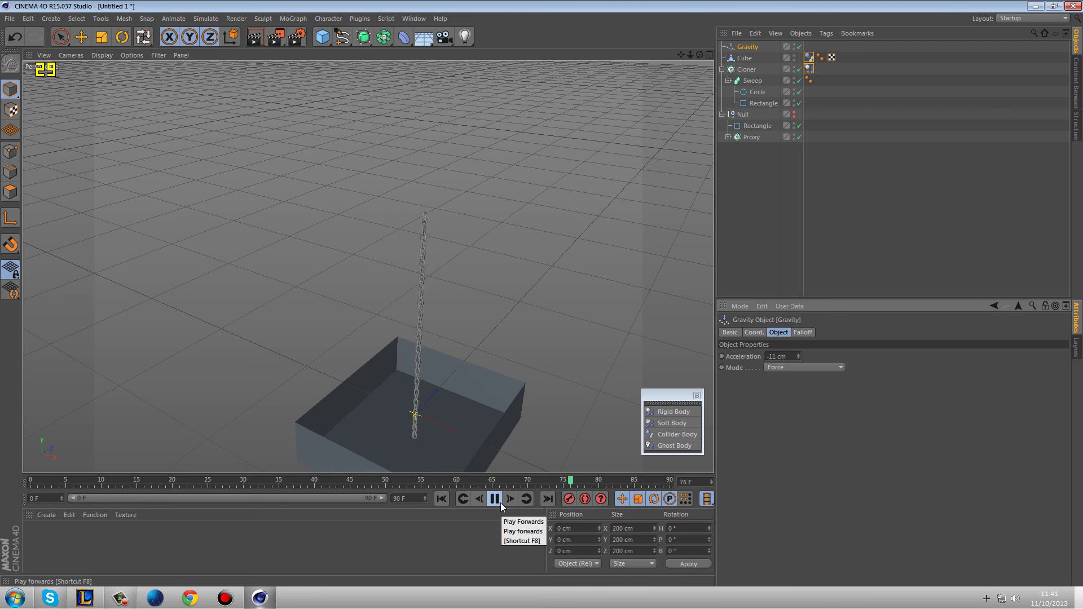
{"action": "left_click", "coordinate": [495, 499]}
{"action": "left_click", "coordinate": [442, 498]}
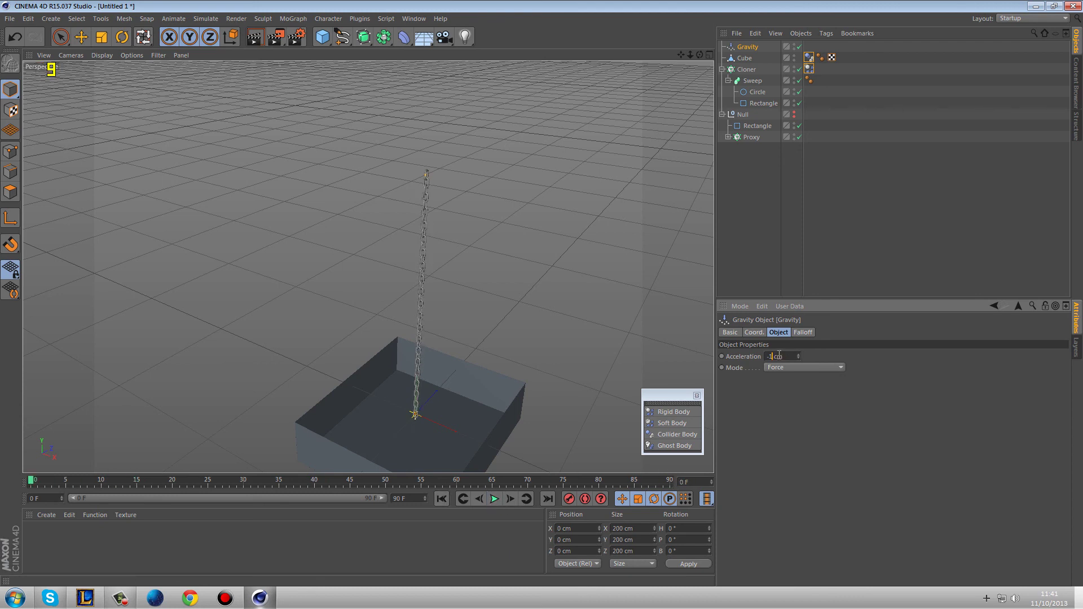
{"action": "left_click", "coordinate": [495, 499]}
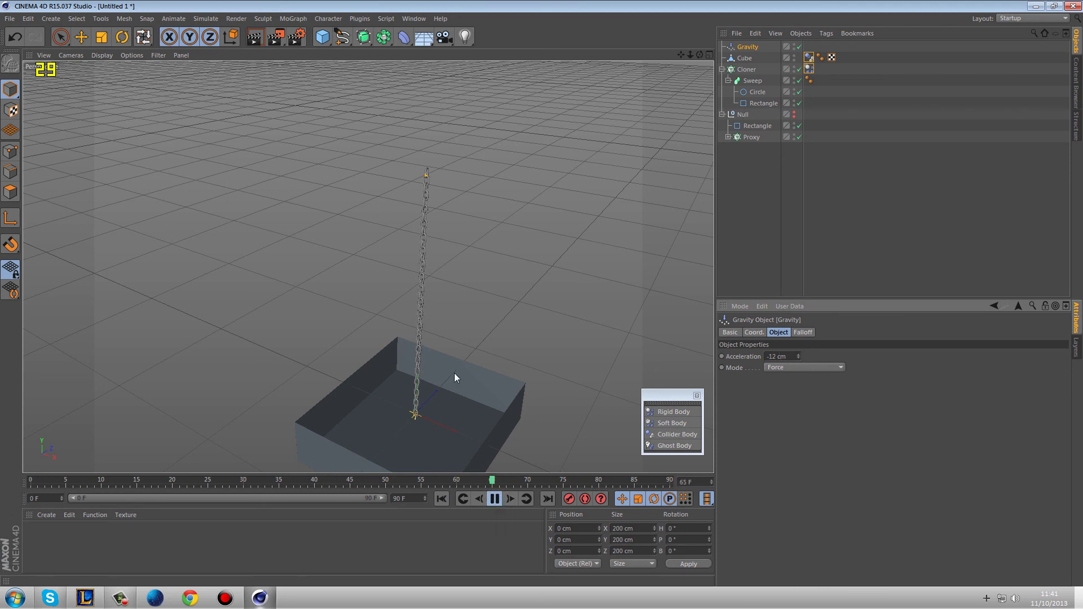
Step: Try Gravity acceleration values of -11.8 cm and then -11.9 cm
{"action": "scroll", "coordinate": [455, 374], "scroll_direction": "up", "scroll_amount": 3}
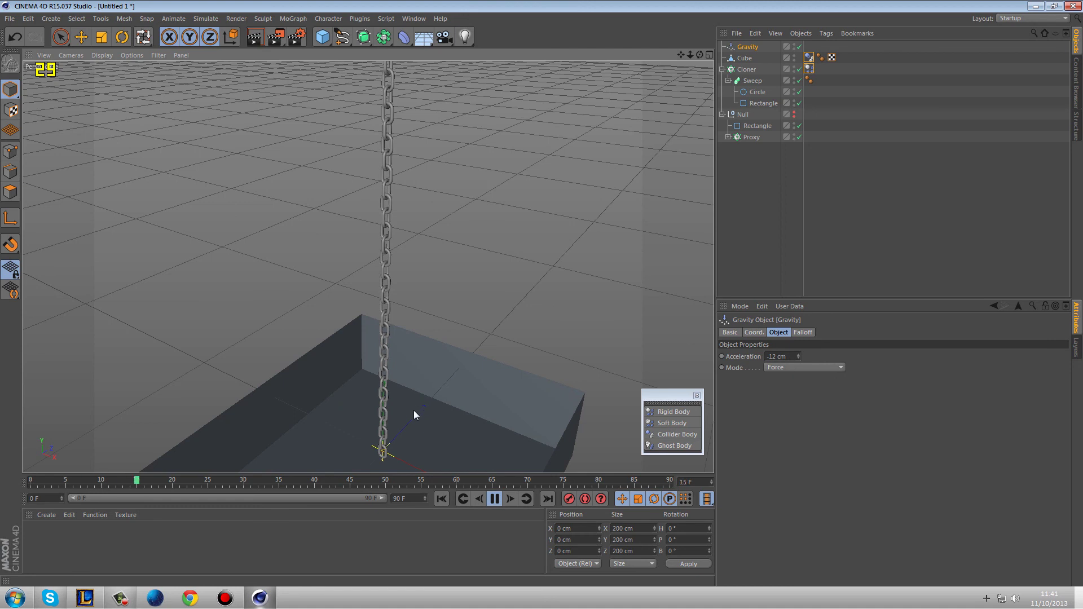
{"action": "left_click", "coordinate": [770, 356]}
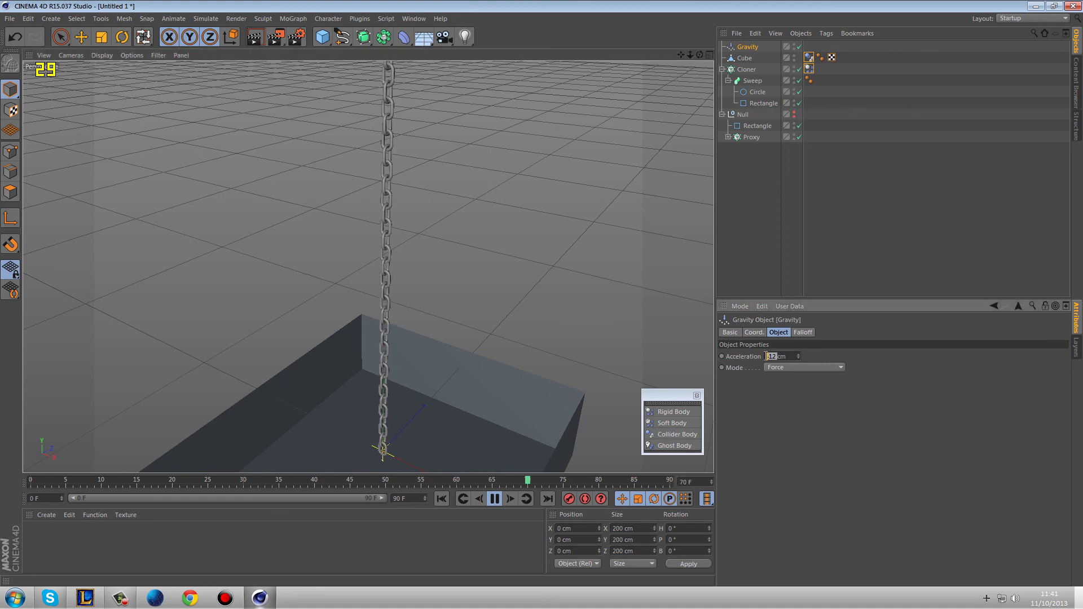
{"action": "type", "text": "-11.5"}
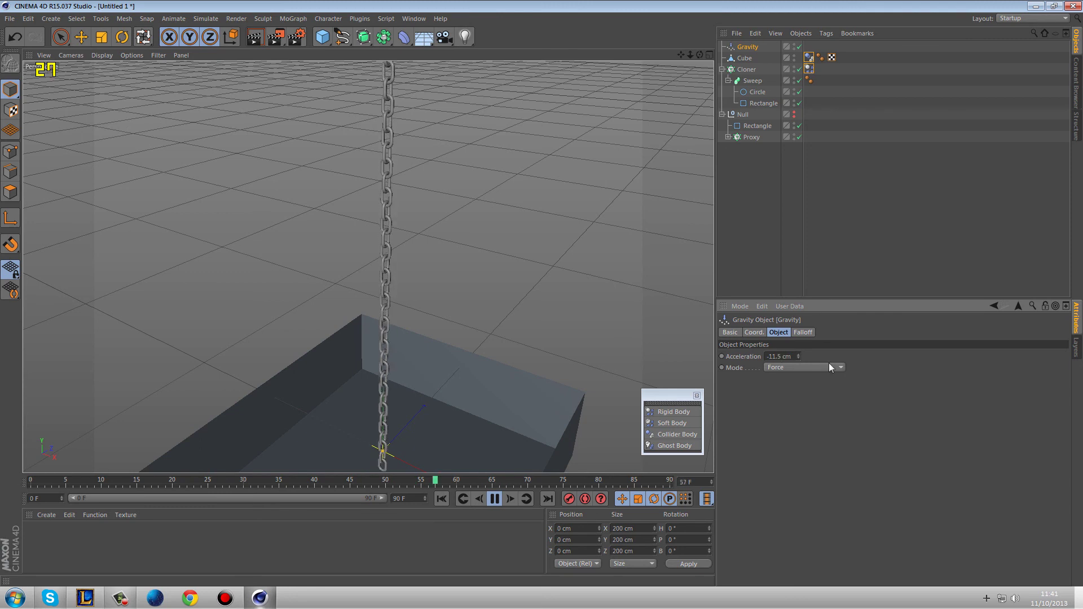
{"action": "type", "text": "-11.8"}
{"action": "key", "text": "Return"}
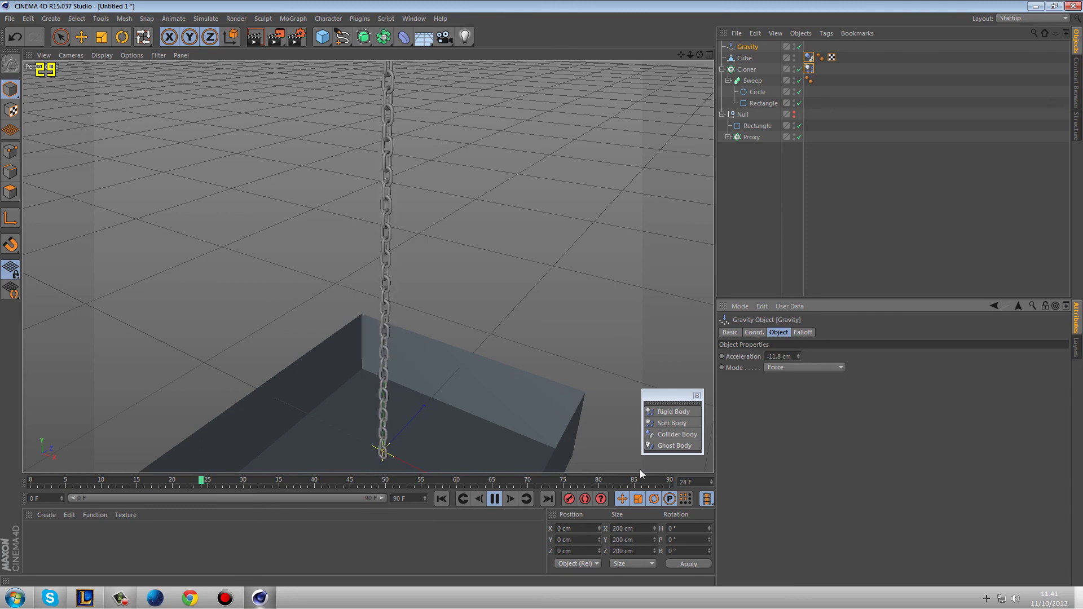
{"action": "left_click", "coordinate": [782, 356]}
{"action": "key", "text": "BackSpace"}
{"action": "type", "text": "9"}
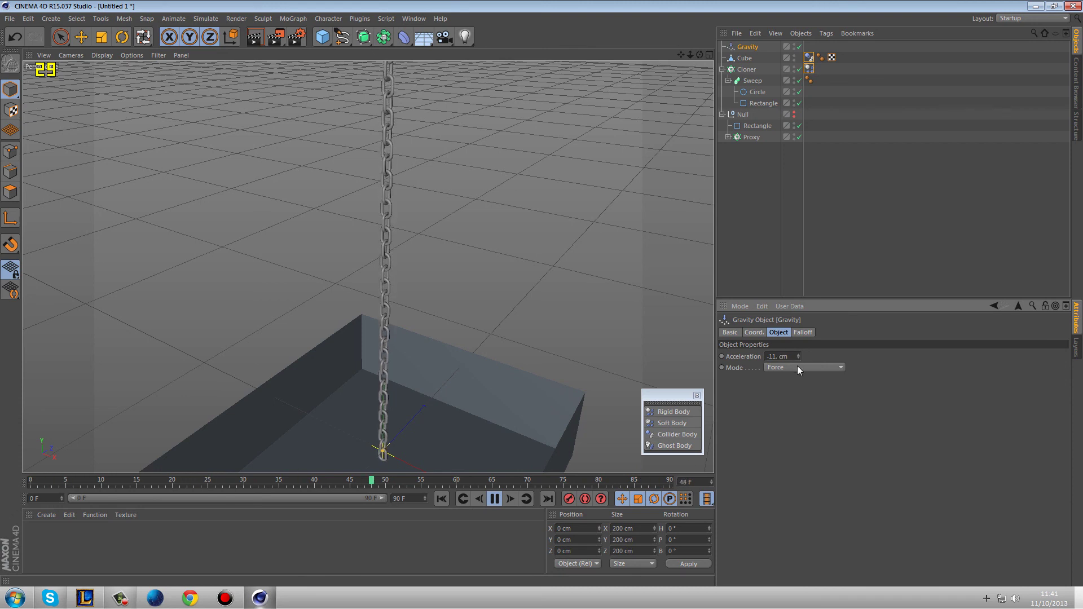
{"action": "key", "text": "Return"}
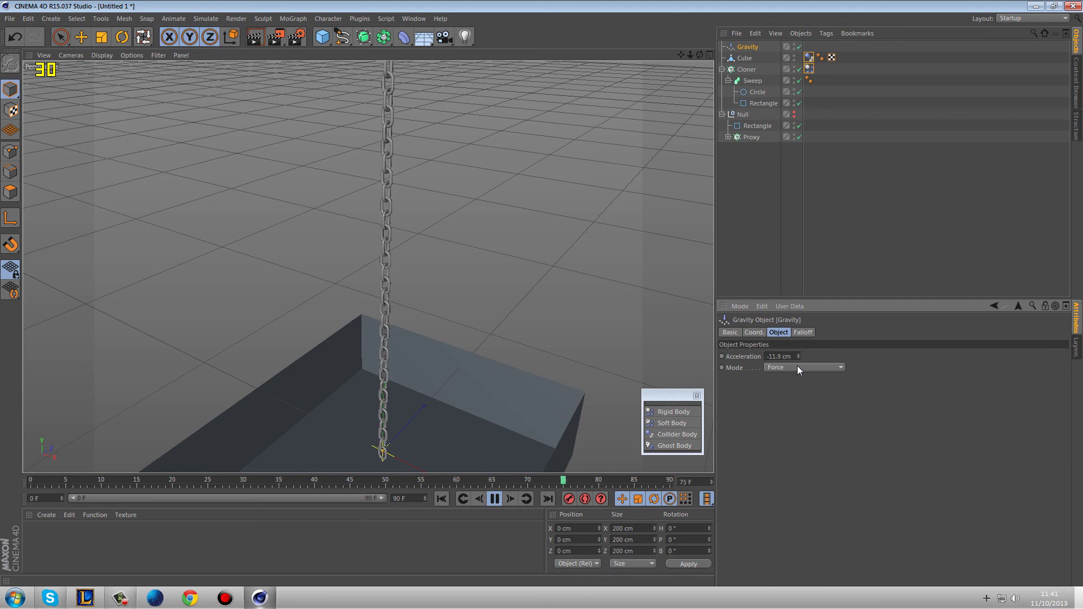
Step: Set the Gravity acceleration to -25 cm
{"action": "left_click", "coordinate": [781, 356]}
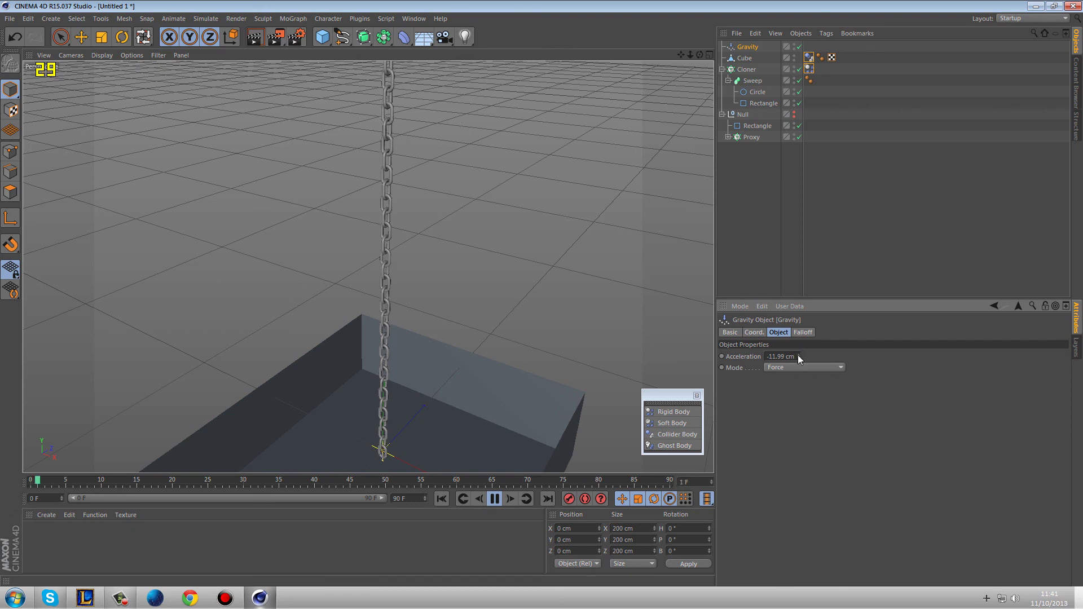
{"action": "left_click_drag", "start_coordinate": [798, 356], "coordinate": [799, 356]}
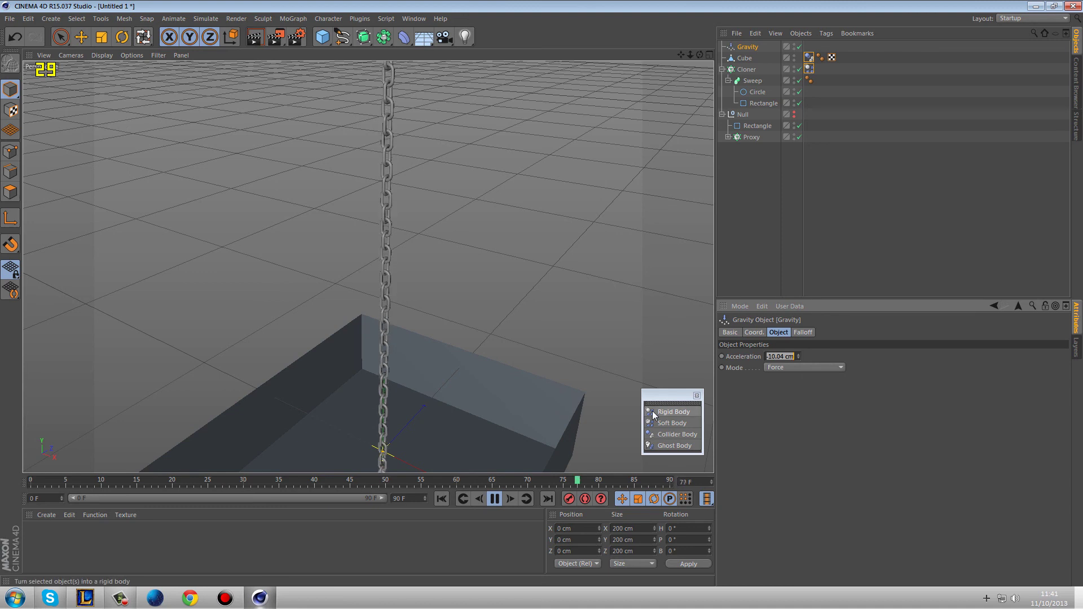
{"action": "type", "text": "-25"}
{"action": "key", "text": "Return"}
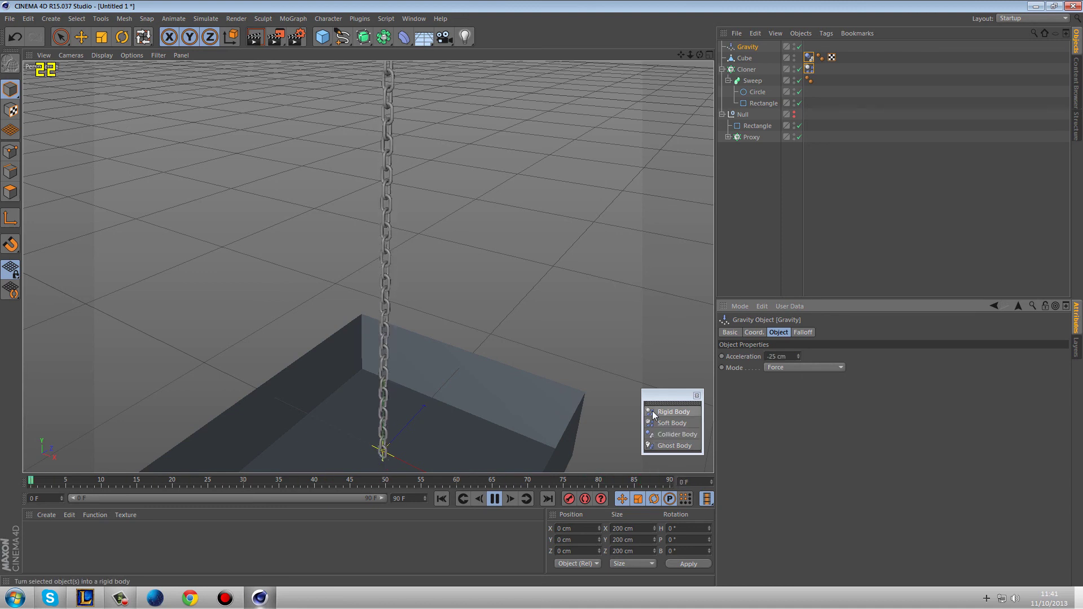
Step: Stop and rewind the simulation, framing the chain's bottom link
{"action": "left_click", "coordinate": [498, 499]}
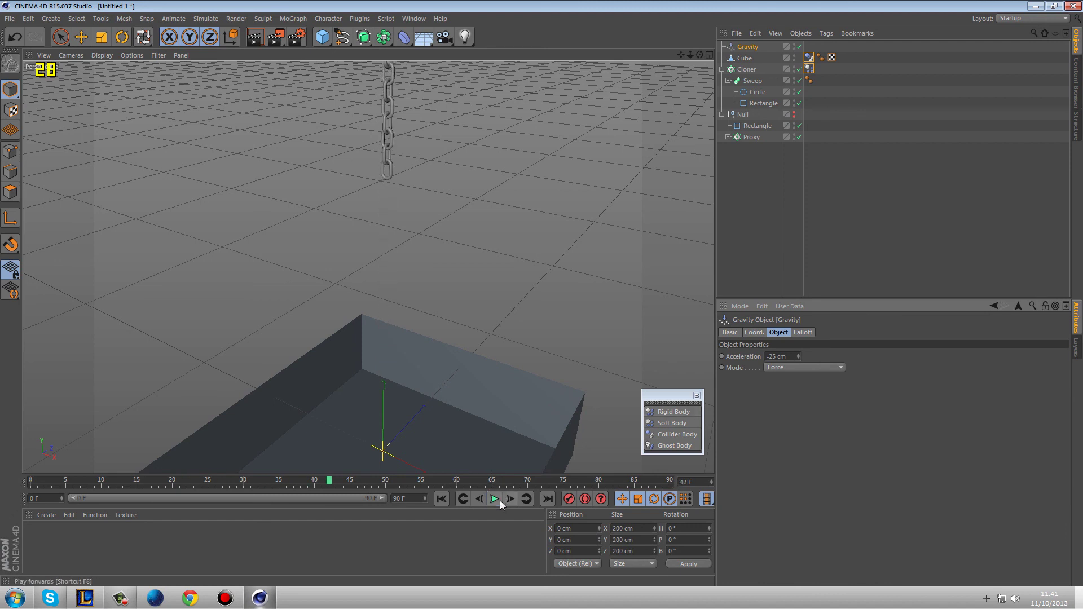
{"action": "left_click", "coordinate": [449, 500]}
{"action": "left_click_drag", "start_coordinate": [475, 405], "coordinate": [483, 194], "text": "alt"}
{"action": "scroll", "coordinate": [483, 193], "scroll_direction": "up", "scroll_amount": 10}
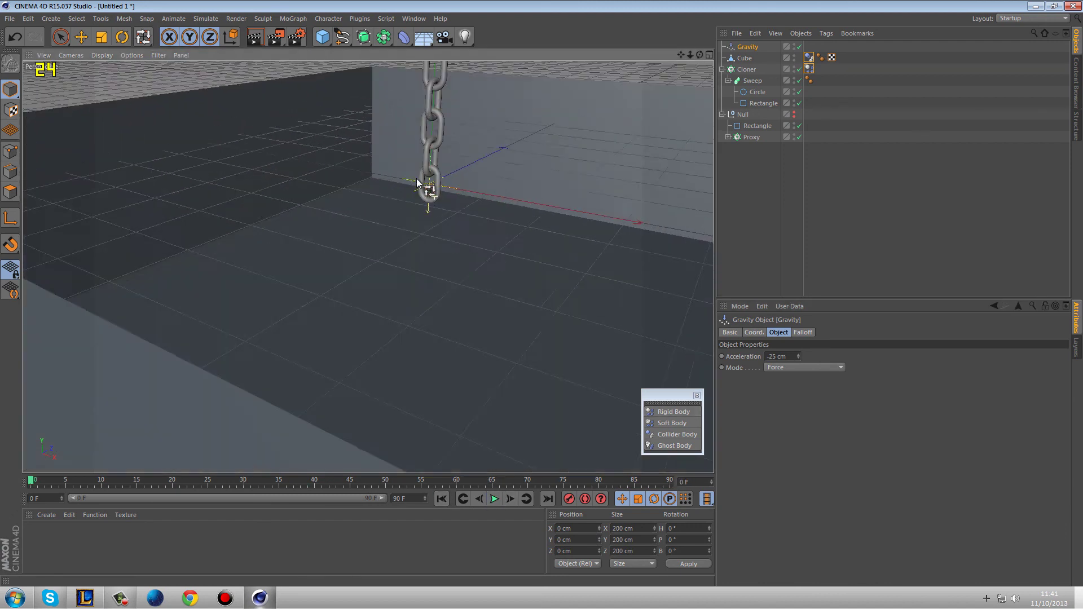
Step: Add a Cylinder through the bottom link and shrink its radius to 7 cm
{"action": "left_click_drag", "start_coordinate": [320, 37], "coordinate": [498, 59]}
{"action": "scroll", "coordinate": [807, 401], "scroll_direction": "down", "scroll_amount": 3}
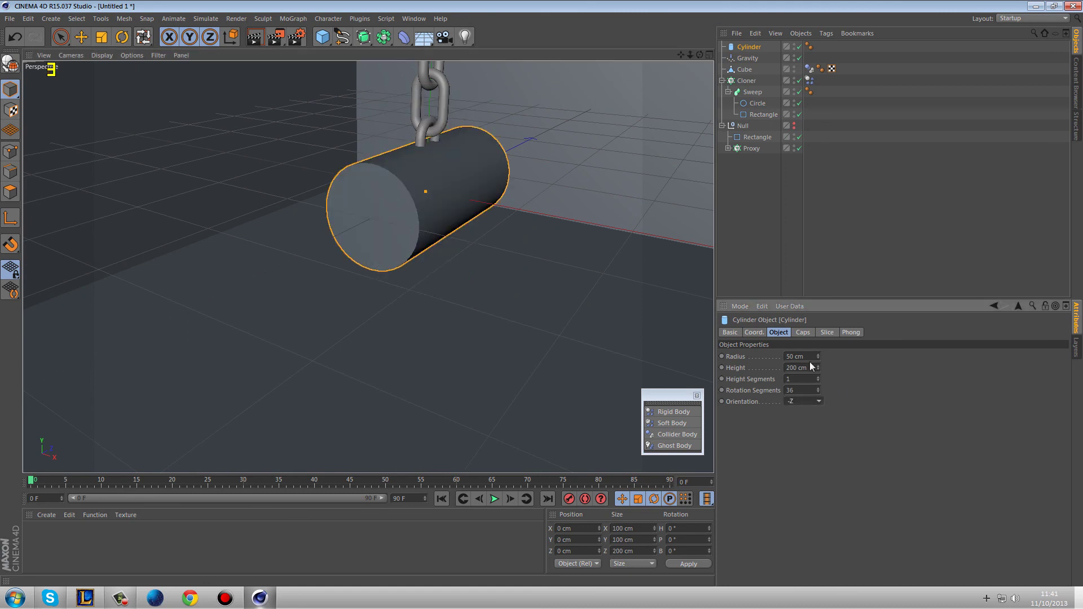
{"action": "left_click_drag", "start_coordinate": [818, 356], "coordinate": [819, 361]}
{"action": "left_click", "coordinate": [738, 47]}
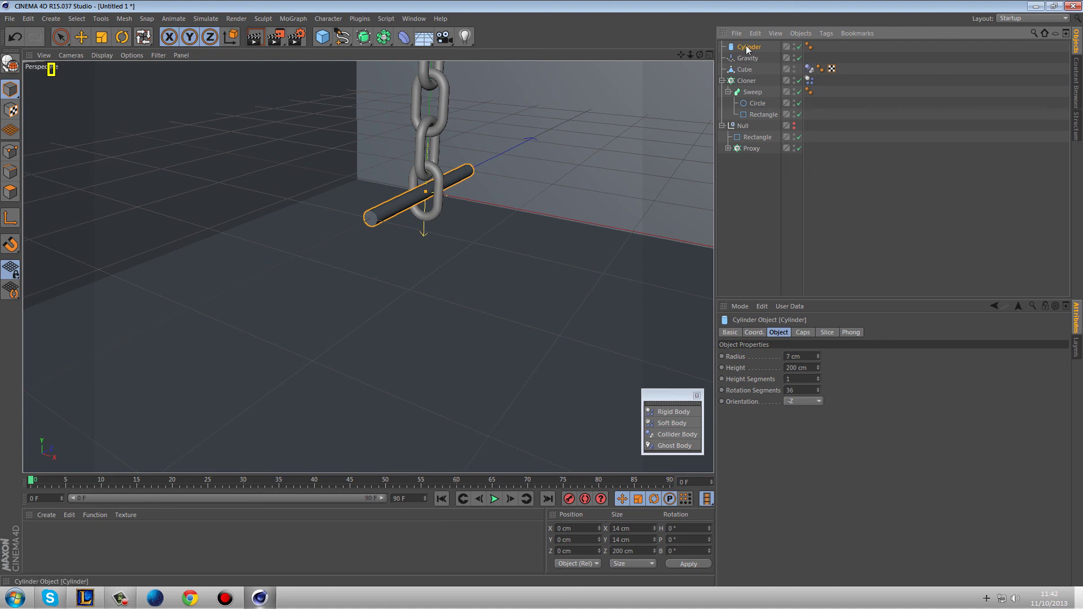
Step: Give Cylinder a Collider Body tag, duplicate it, and set its collision shape to Another Object using Cylinder.1
{"action": "left_click", "coordinate": [677, 434]}
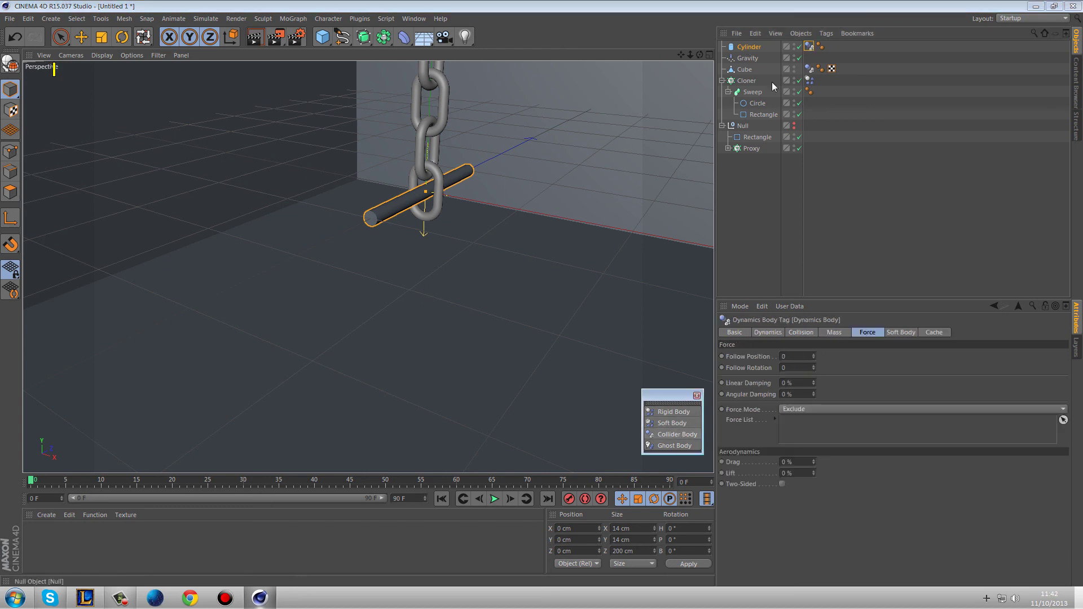
{"action": "left_click_drag", "start_coordinate": [744, 54], "coordinate": [746, 57], "text": "ctrl"}
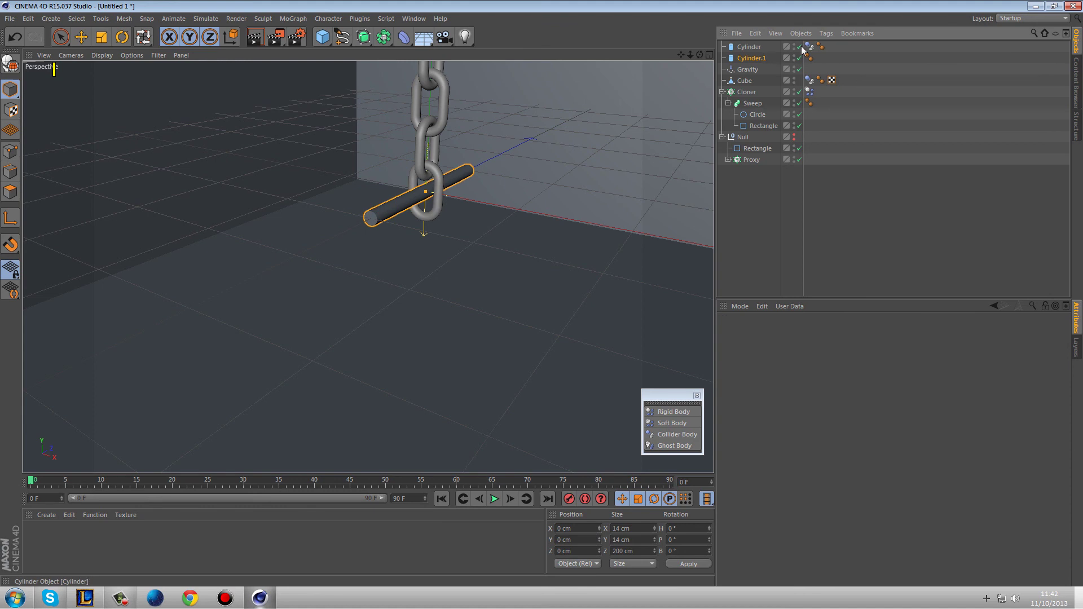
{"action": "left_click", "coordinate": [809, 47]}
{"action": "left_click", "coordinate": [805, 331]}
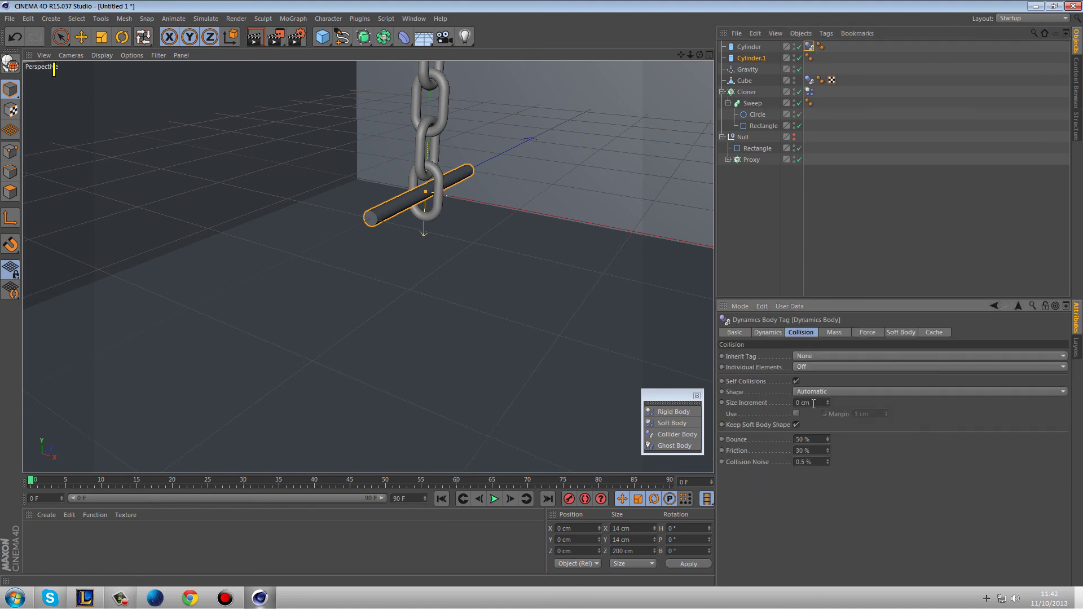
{"action": "left_click", "coordinate": [810, 391]}
{"action": "left_click", "coordinate": [819, 517]}
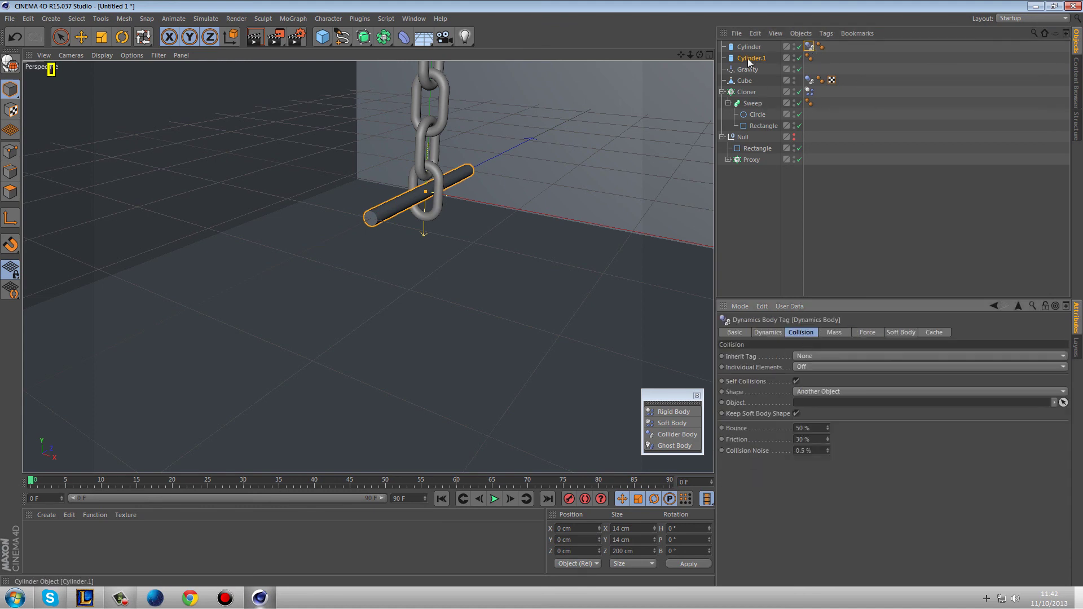
{"action": "left_click_drag", "start_coordinate": [747, 57], "coordinate": [818, 404]}
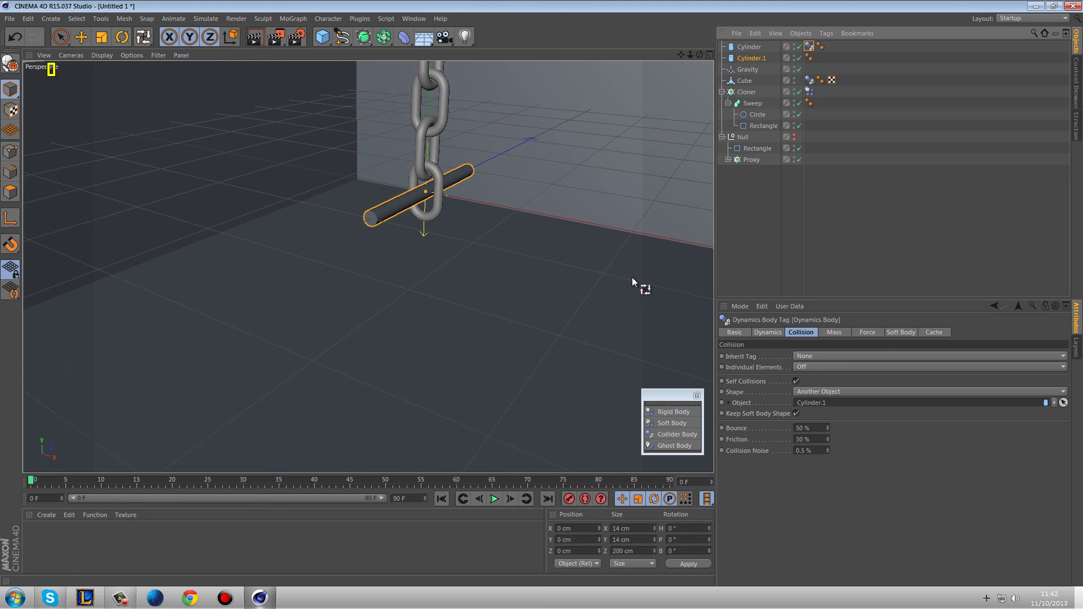
Step: Play the pinned chain simulation, viewing the box and chain, then rewind to frame 0
{"action": "left_click", "coordinate": [495, 498]}
{"action": "scroll", "coordinate": [485, 213], "scroll_direction": "down", "scroll_amount": 5}
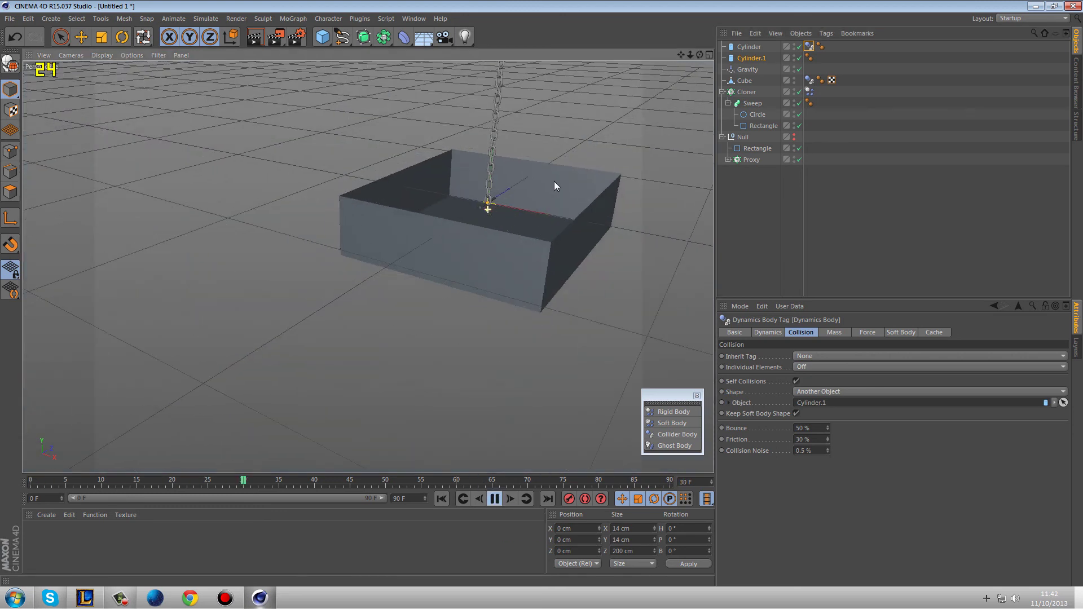
{"action": "left_click_drag", "start_coordinate": [577, 146], "coordinate": [526, 293], "text": "alt"}
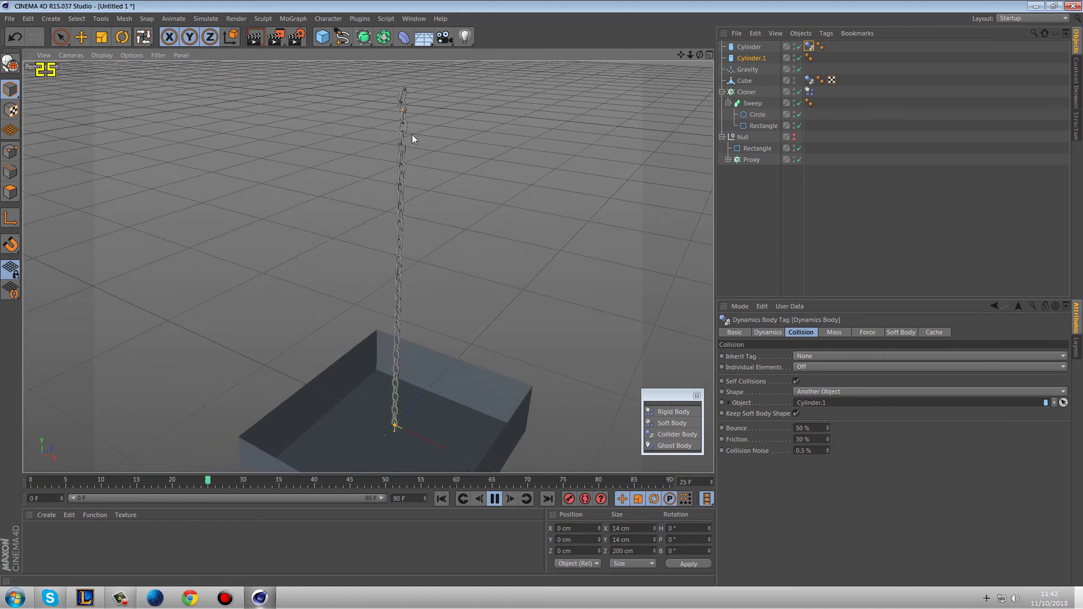
{"action": "left_click", "coordinate": [494, 499]}
{"action": "left_click", "coordinate": [441, 499]}
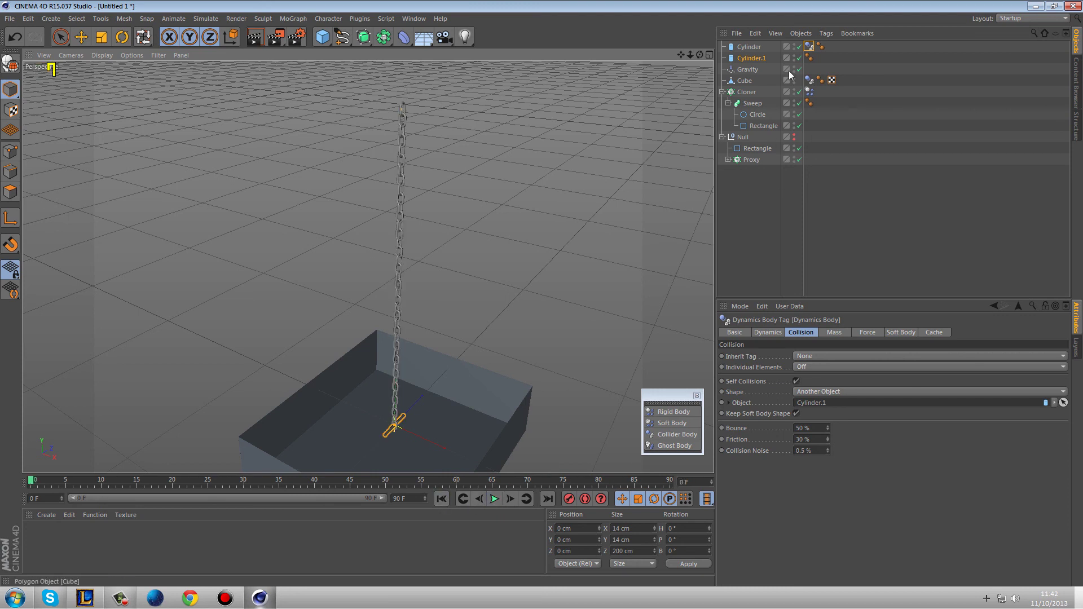
Step: Set Gravity acceleration to -2500 cm, then -250 cm, replaying and rewinding after each change
{"action": "left_click", "coordinate": [747, 68]}
{"action": "left_click", "coordinate": [777, 356]}
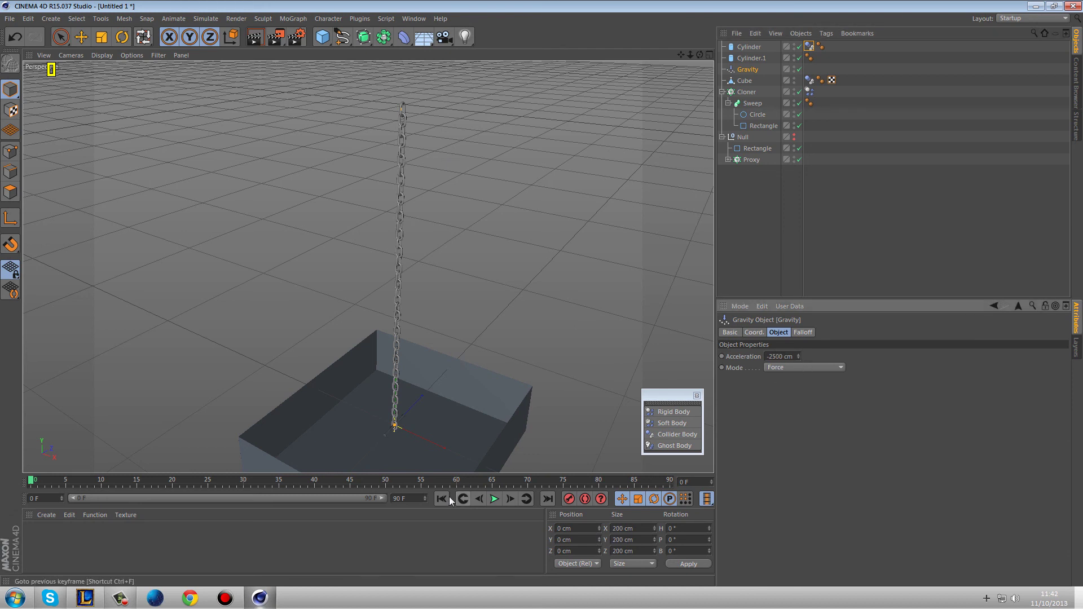
{"action": "left_click", "coordinate": [494, 500]}
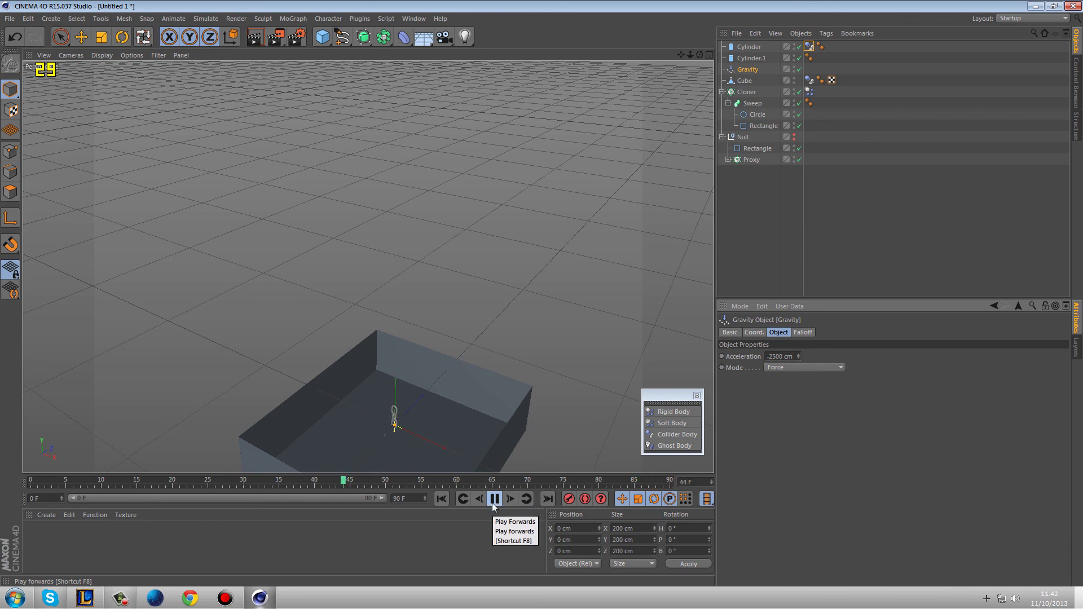
{"action": "left_click", "coordinate": [492, 501]}
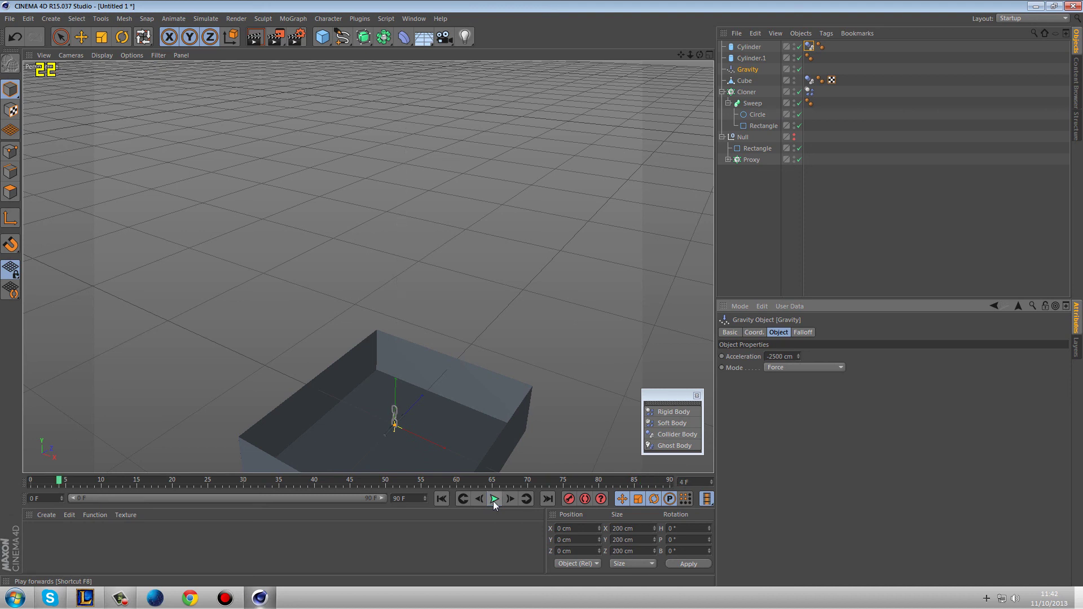
{"action": "left_click", "coordinate": [440, 499]}
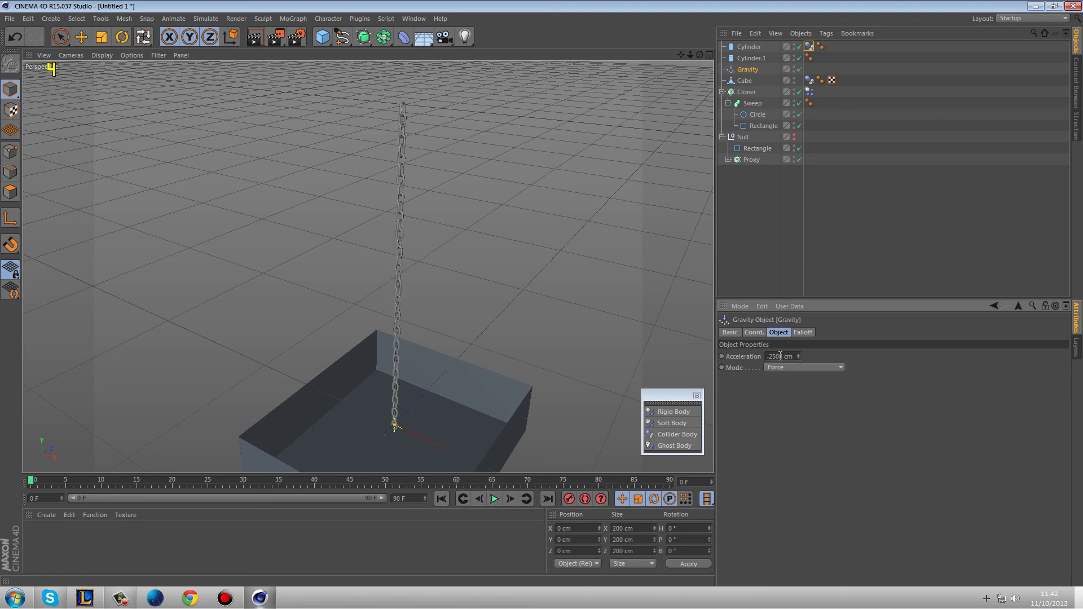
{"action": "left_click", "coordinate": [495, 499]}
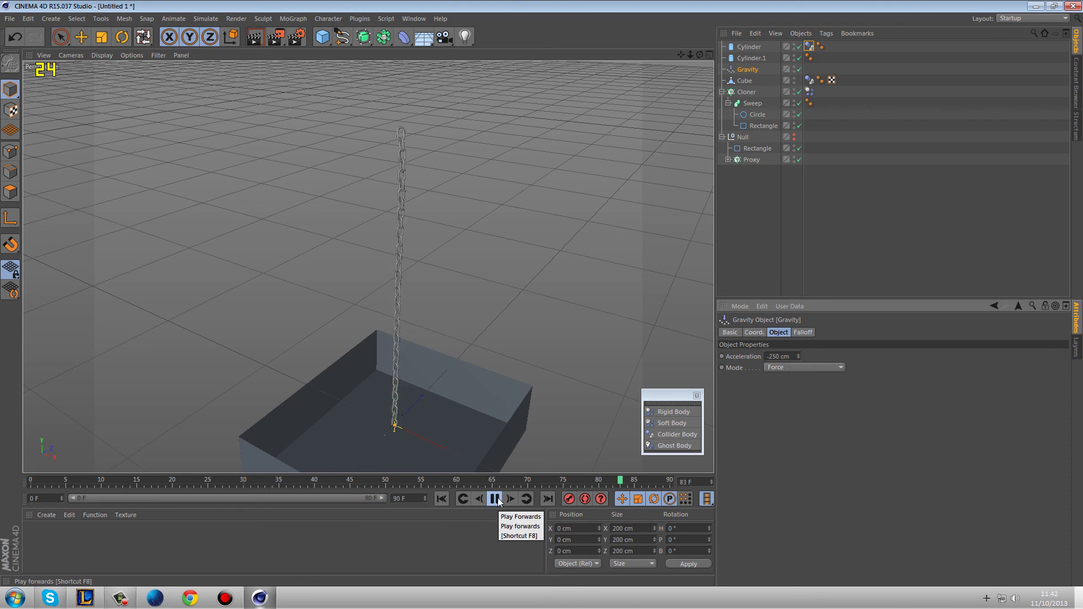
{"action": "left_click", "coordinate": [495, 499]}
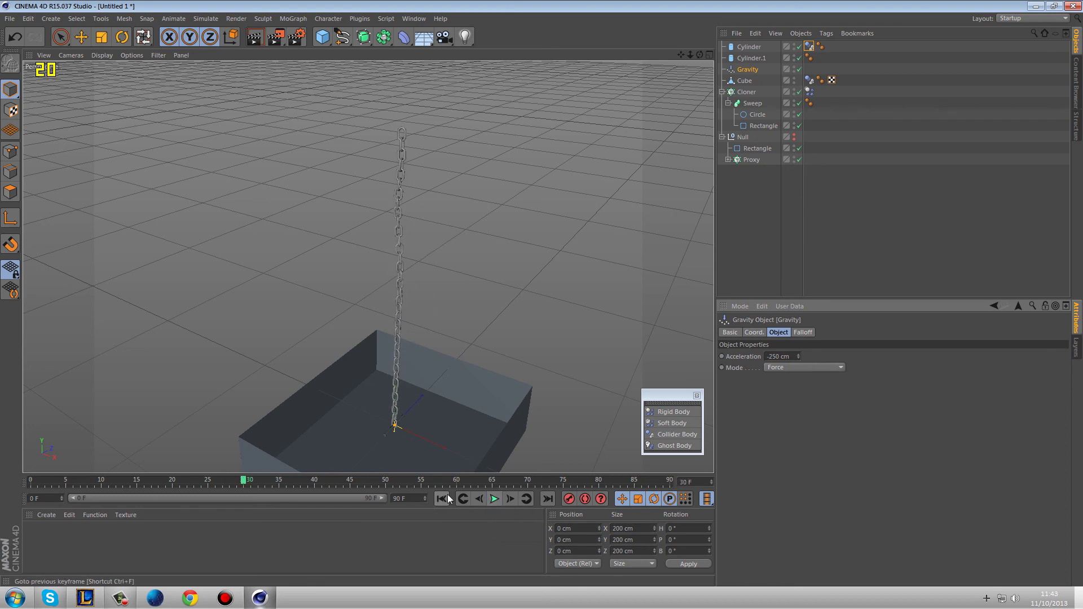
{"action": "left_click", "coordinate": [443, 498]}
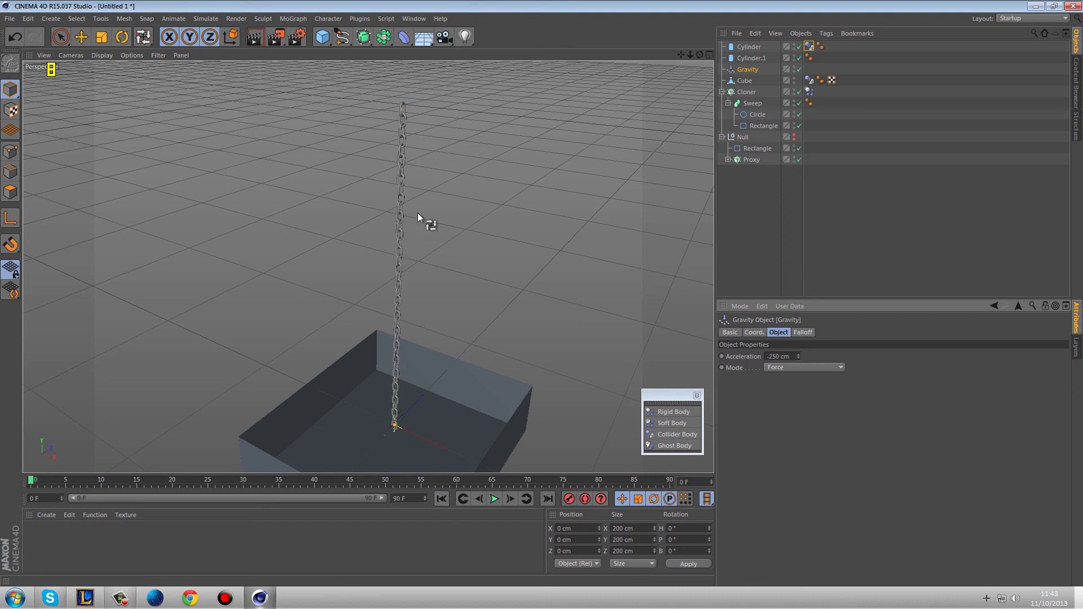
Step: Raise the project dynamics Expert Steps per Frame from 15 to 25 and replay the simulation
{"action": "key", "text": "ctrl+d"}
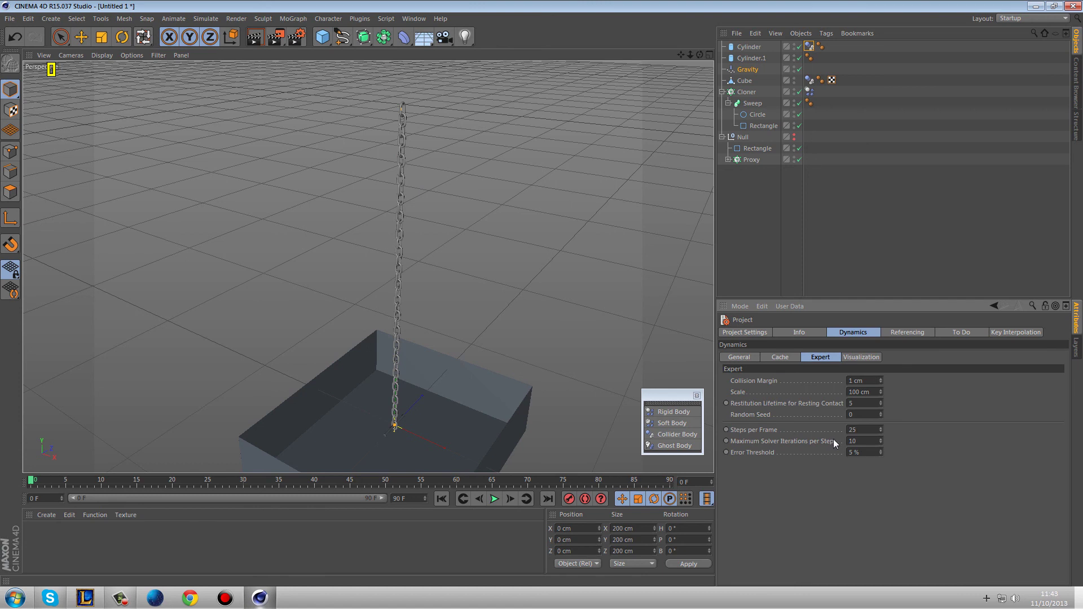
{"action": "left_click", "coordinate": [494, 499]}
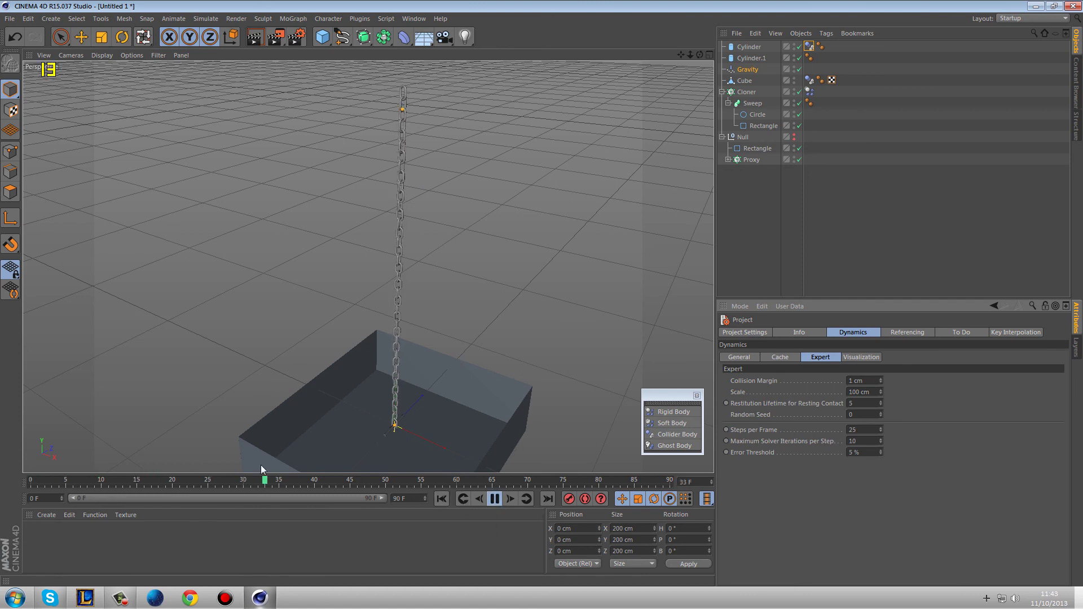